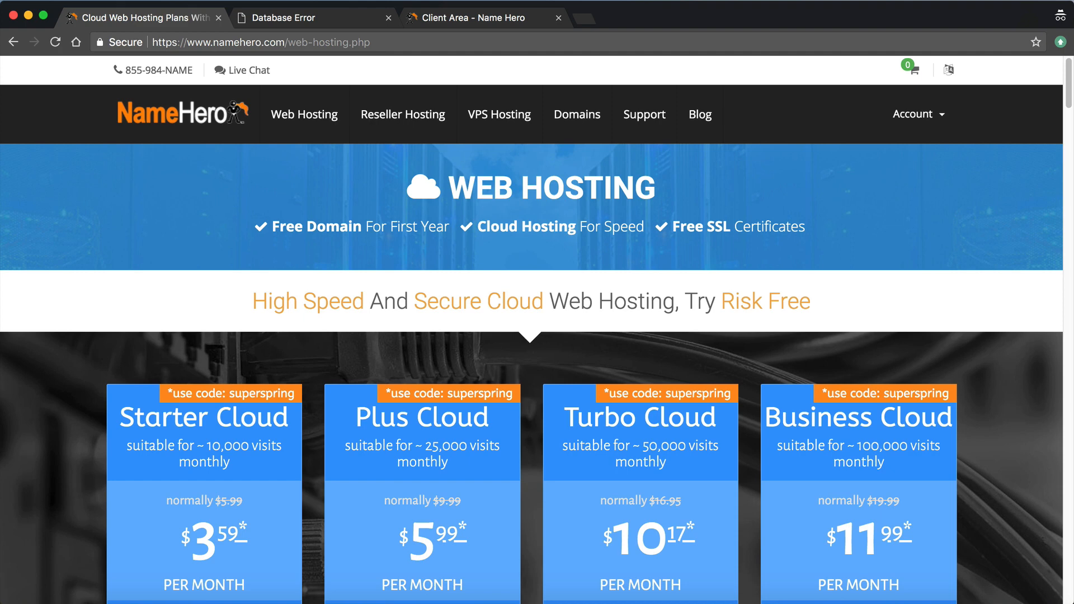
- Examine the database connection error on keydiets.com and review the NameHero cloud web hosting plans and their features
{"action": "left_click", "coordinate": [350, 19]}
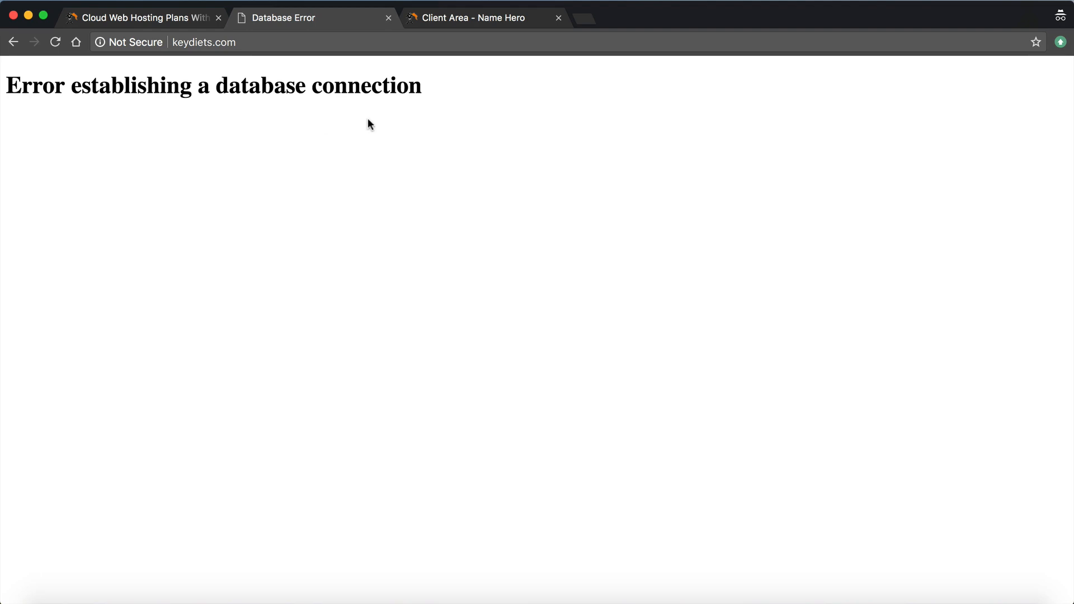
{"action": "left_click", "coordinate": [179, 17]}
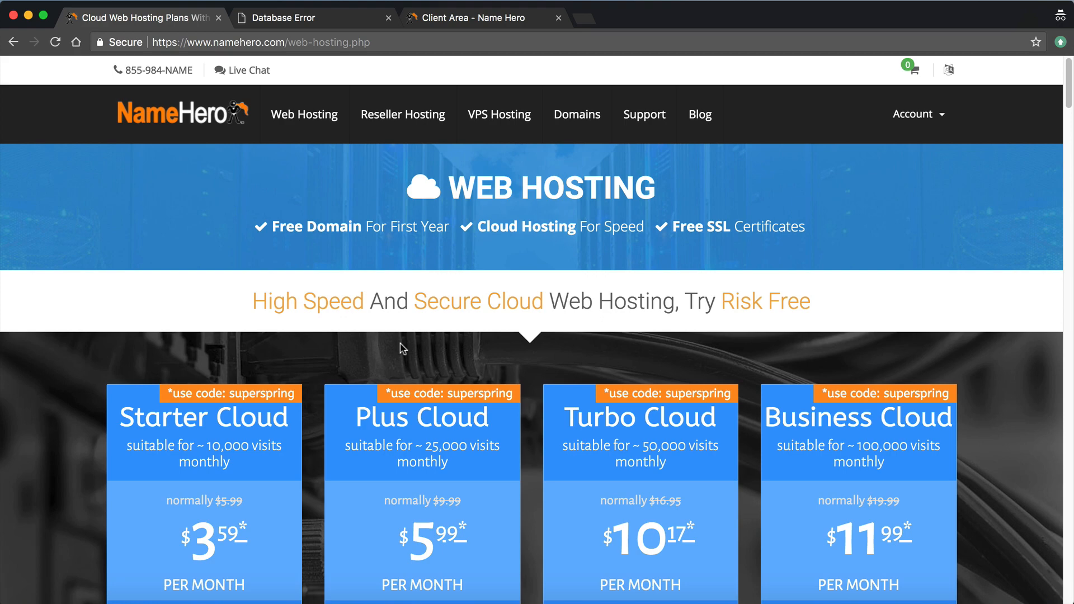
{"action": "scroll", "coordinate": [358, 347], "scroll_direction": "down", "scroll_amount": 5}
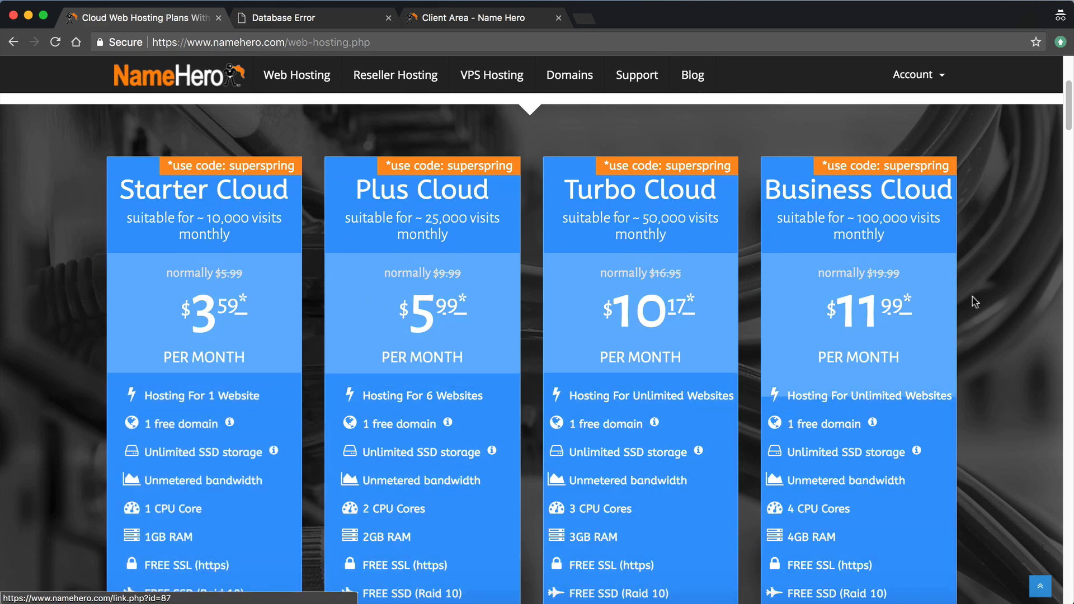
{"action": "scroll", "coordinate": [431, 324], "scroll_direction": "down", "scroll_amount": 2}
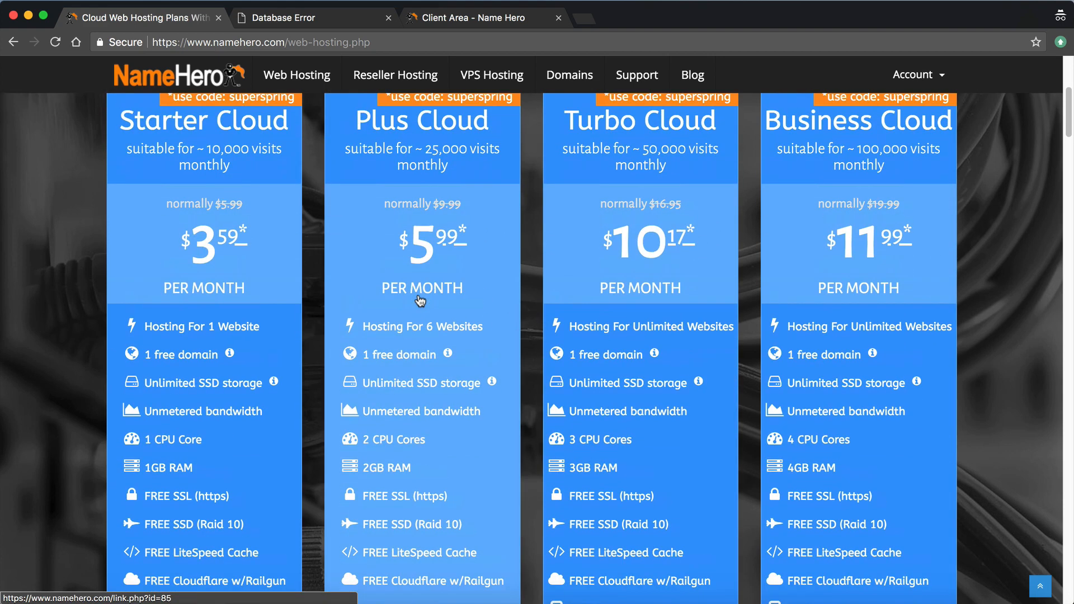
{"action": "scroll", "coordinate": [420, 302], "scroll_direction": "up", "scroll_amount": 1}
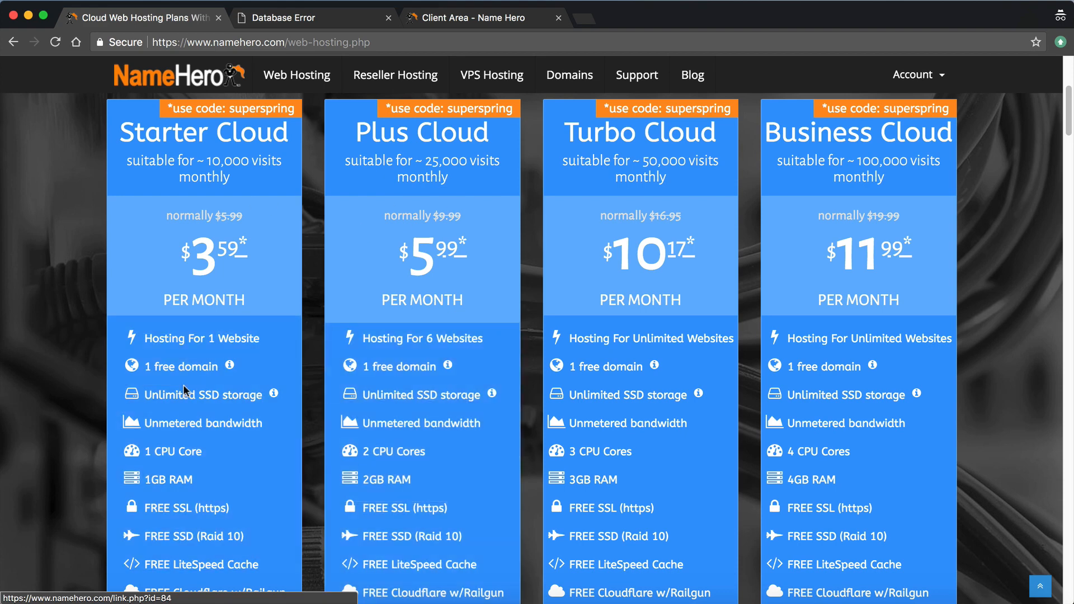
{"action": "scroll", "coordinate": [441, 311], "scroll_direction": "up", "scroll_amount": 5}
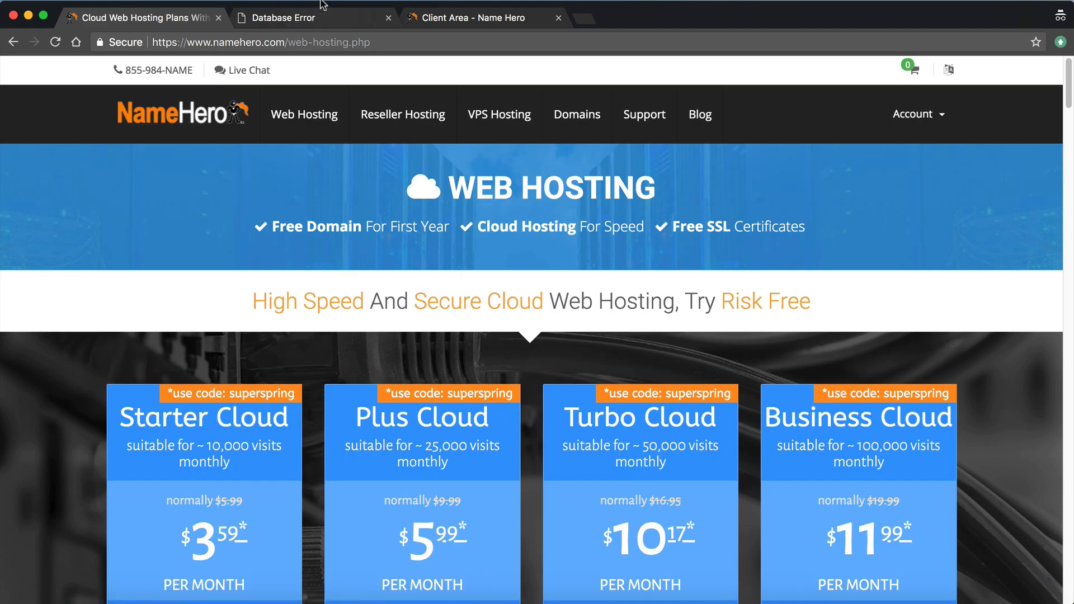
{"action": "left_click", "coordinate": [322, 17]}
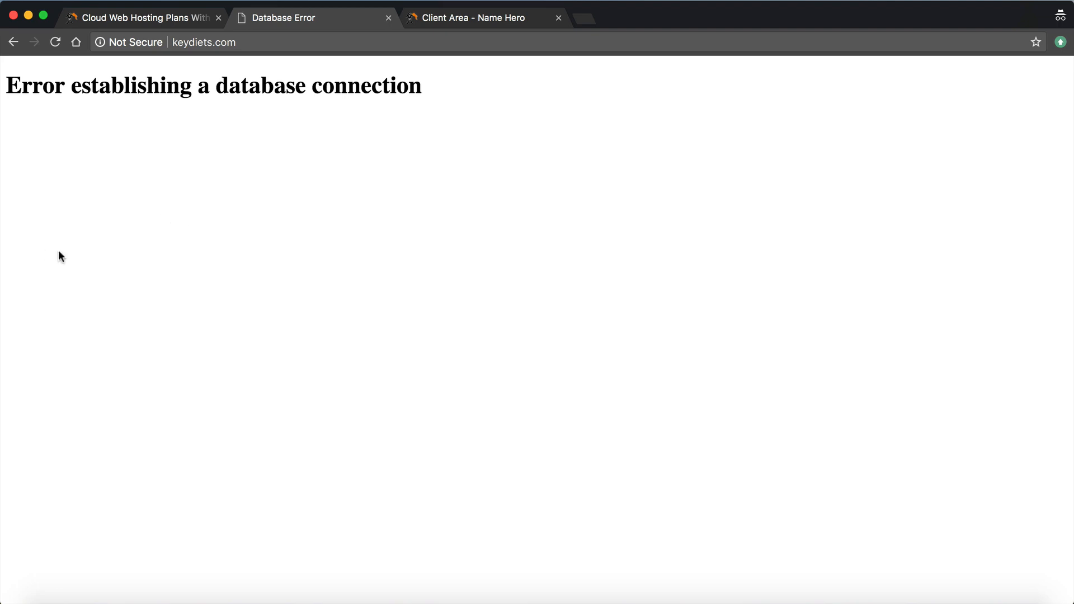
{"action": "left_click_drag", "start_coordinate": [6, 85], "coordinate": [441, 89]}
{"action": "left_click", "coordinate": [442, 88]}
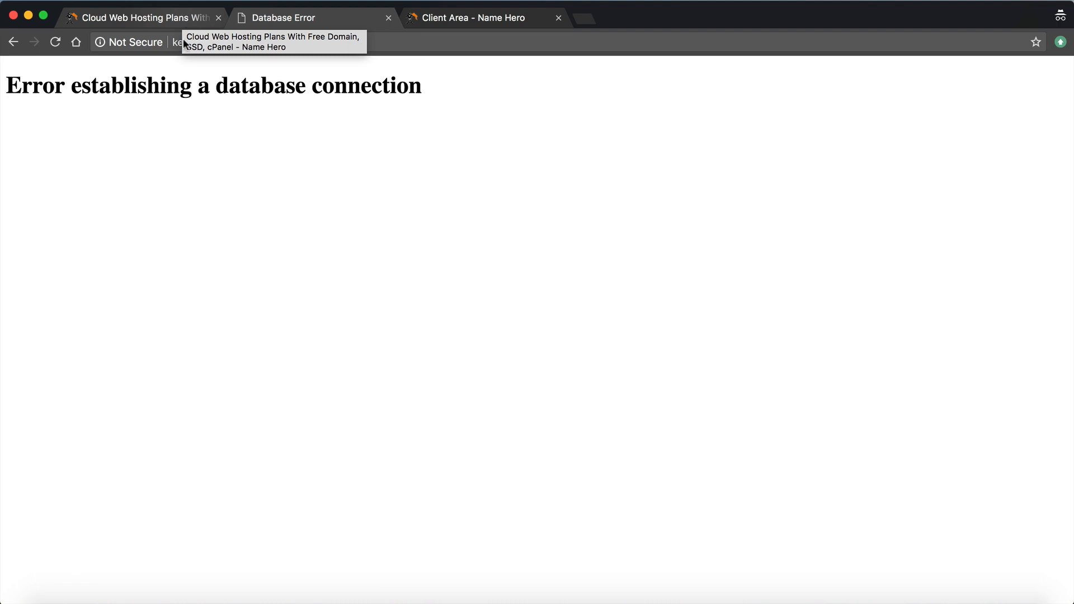
{"action": "left_click", "coordinate": [185, 24]}
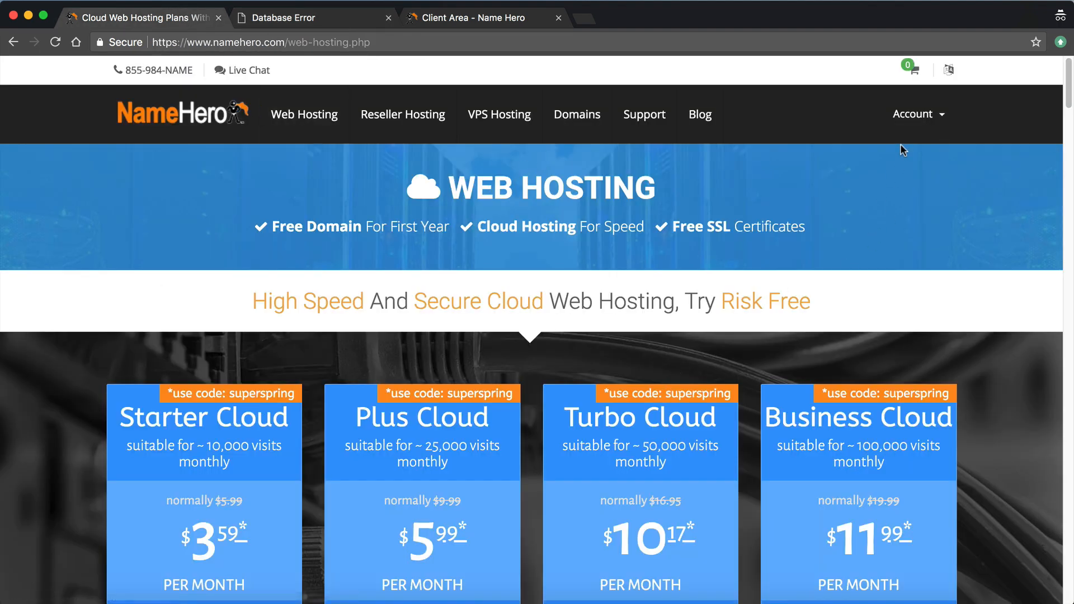
- Open the keydiets.com Plus Cloud service from the client area's hosting products and log in to its cPanel
{"action": "mouse_move", "coordinate": [905, 128]}
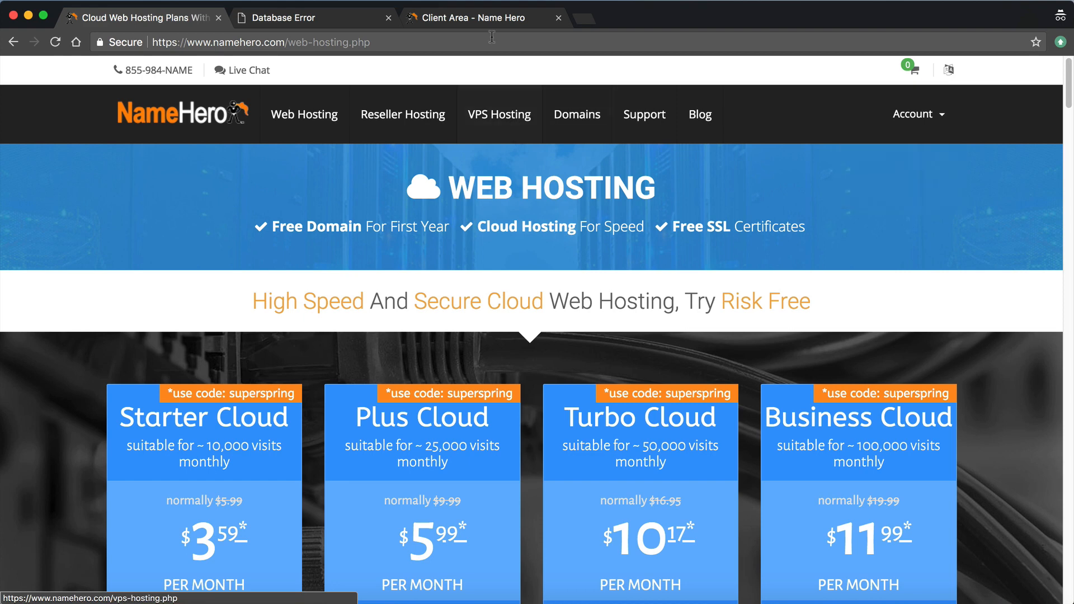
{"action": "key", "text": "super+3"}
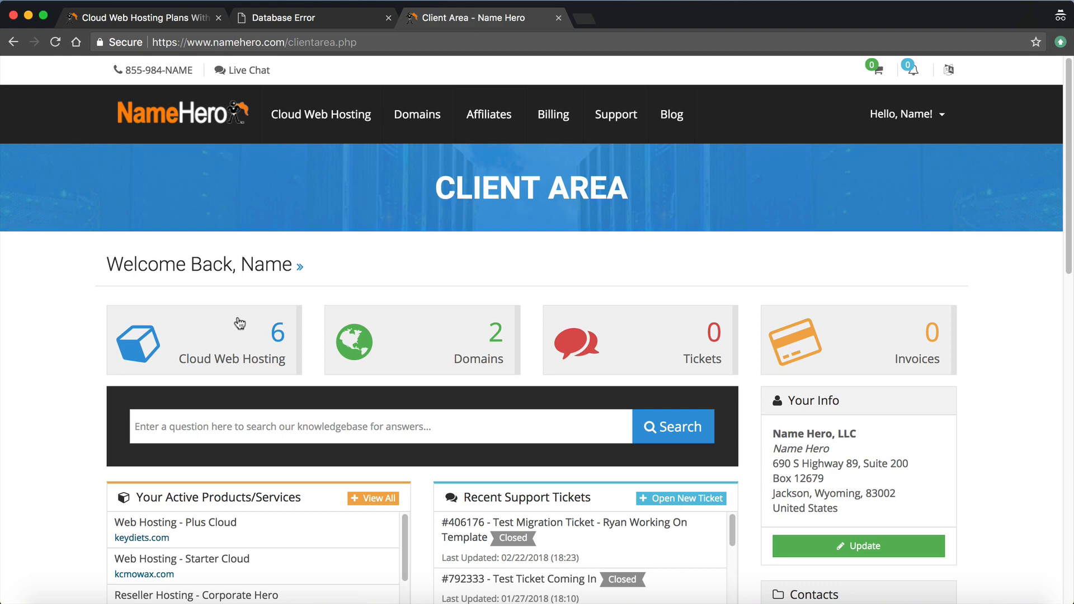
{"action": "left_click", "coordinate": [152, 350]}
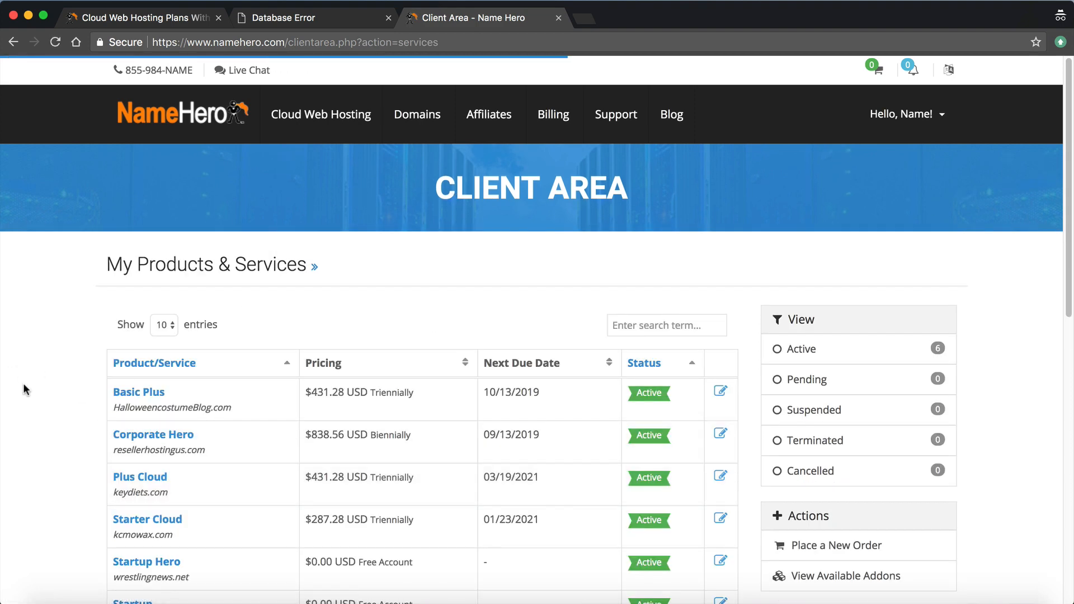
{"action": "left_click", "coordinate": [296, 18]}
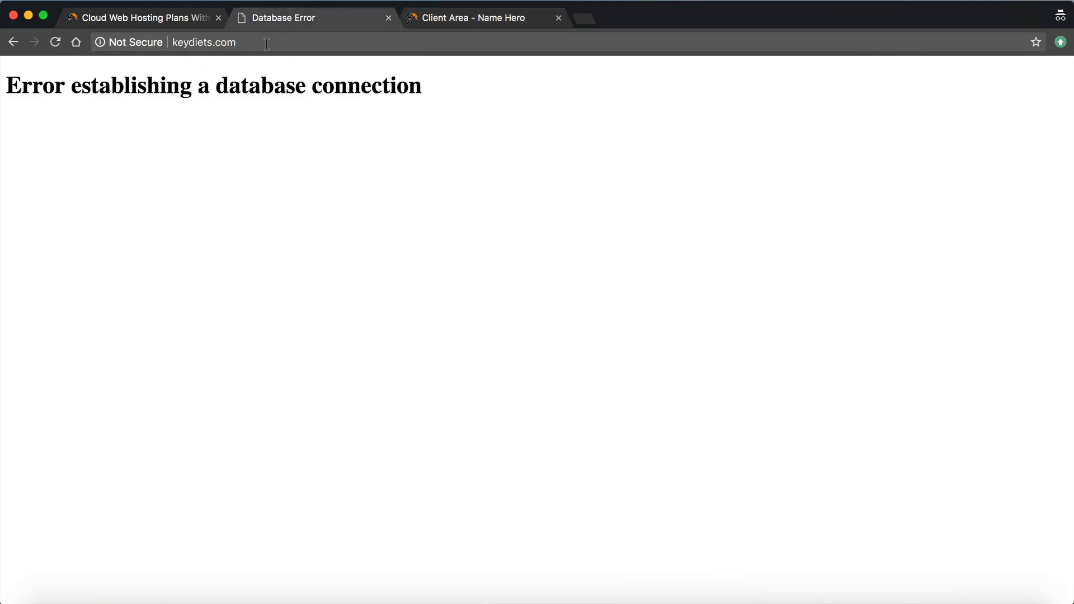
{"action": "left_click", "coordinate": [446, 25]}
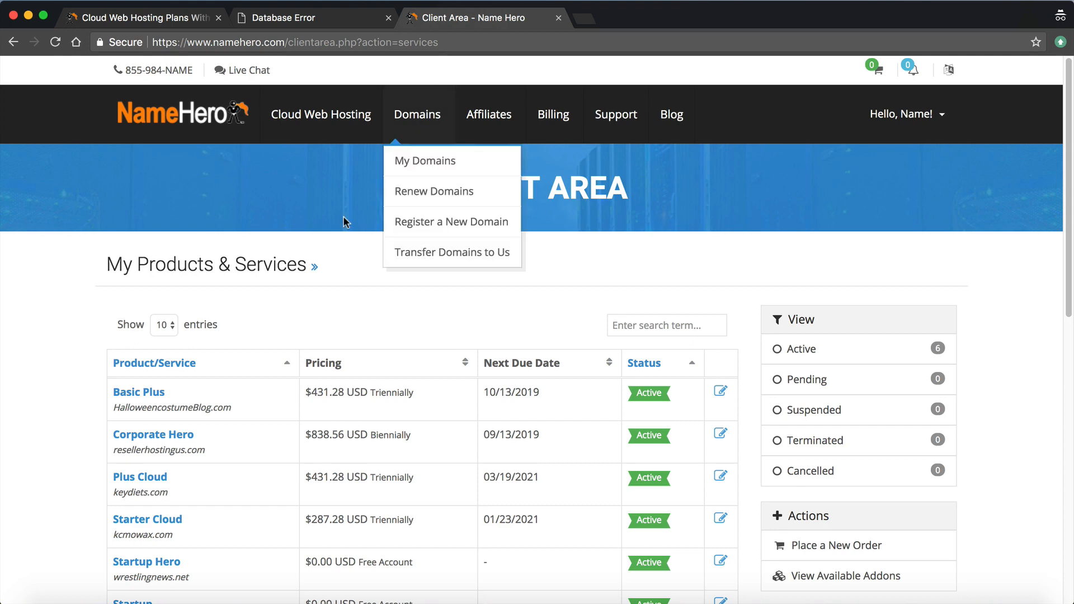
{"action": "left_click", "coordinate": [140, 477]}
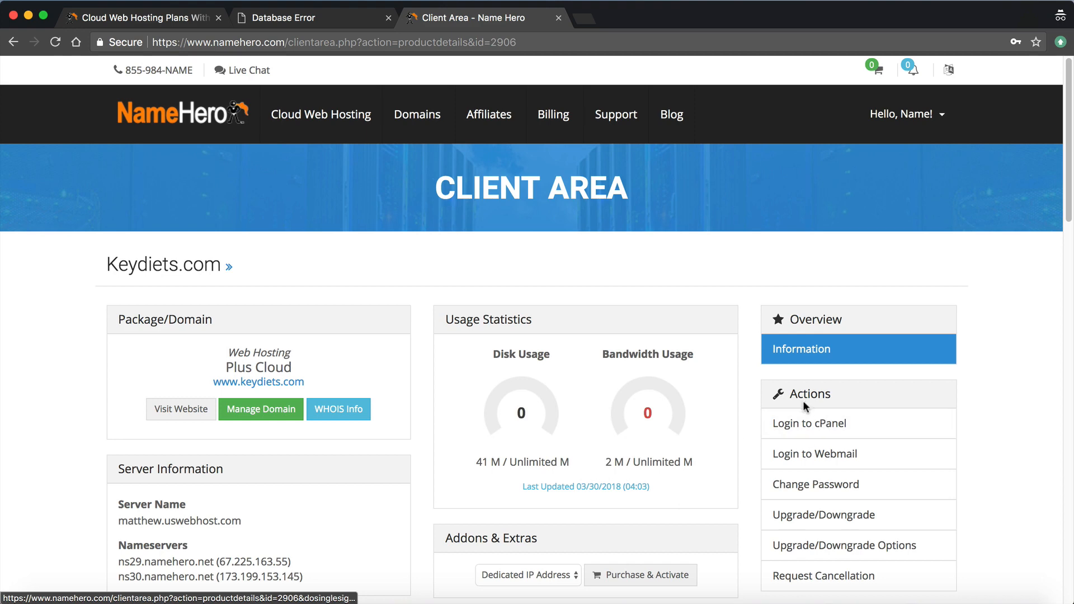
{"action": "left_click", "coordinate": [803, 426]}
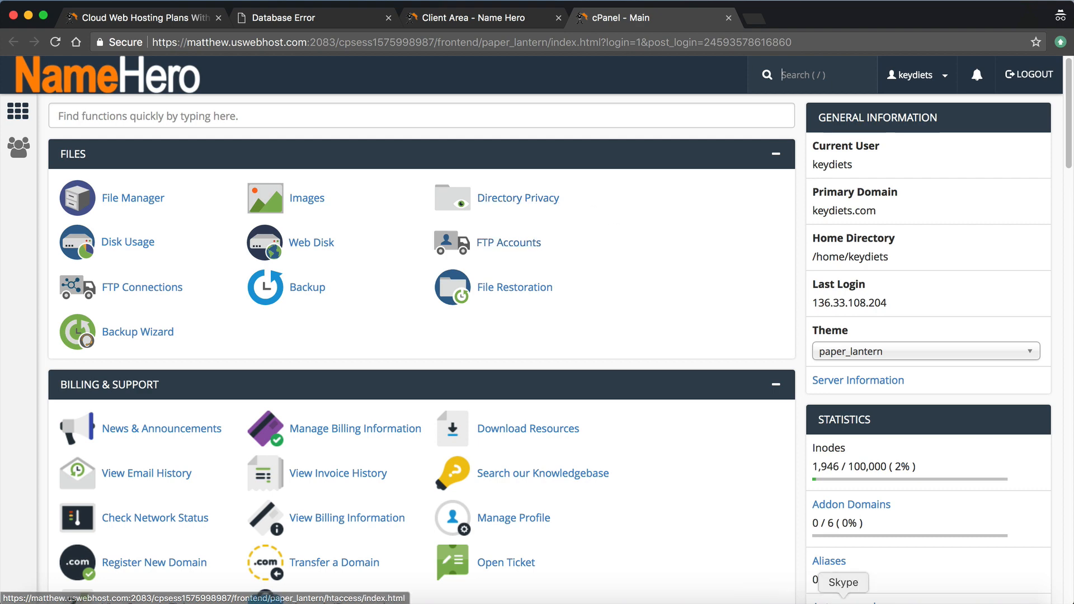
- Open the public_html folder of keydiets.com in the cPanel File Manager
{"action": "left_click", "coordinate": [144, 198]}
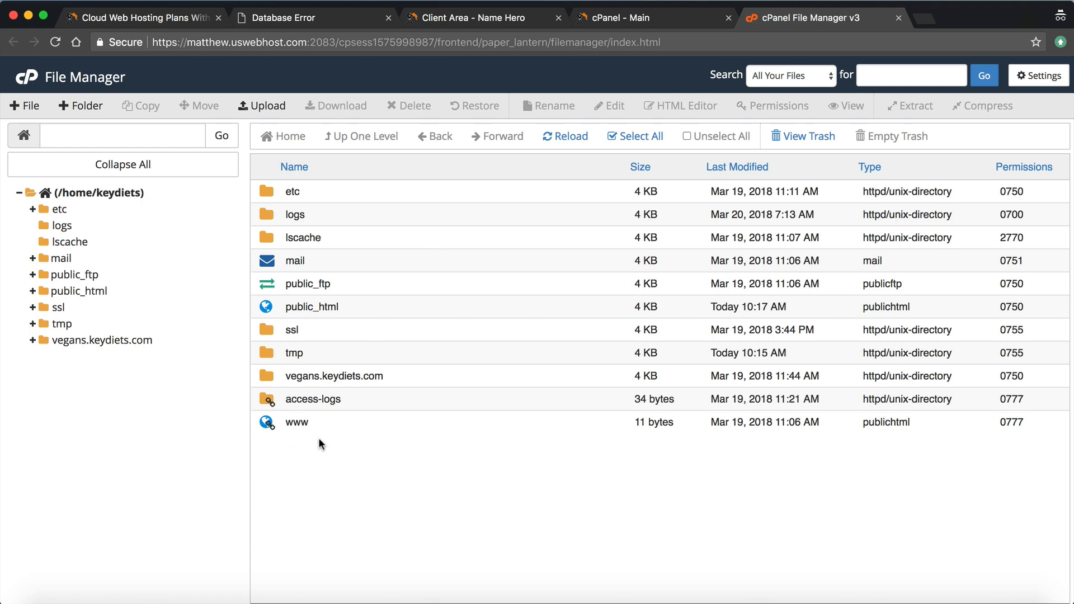
{"action": "left_click", "coordinate": [307, 17]}
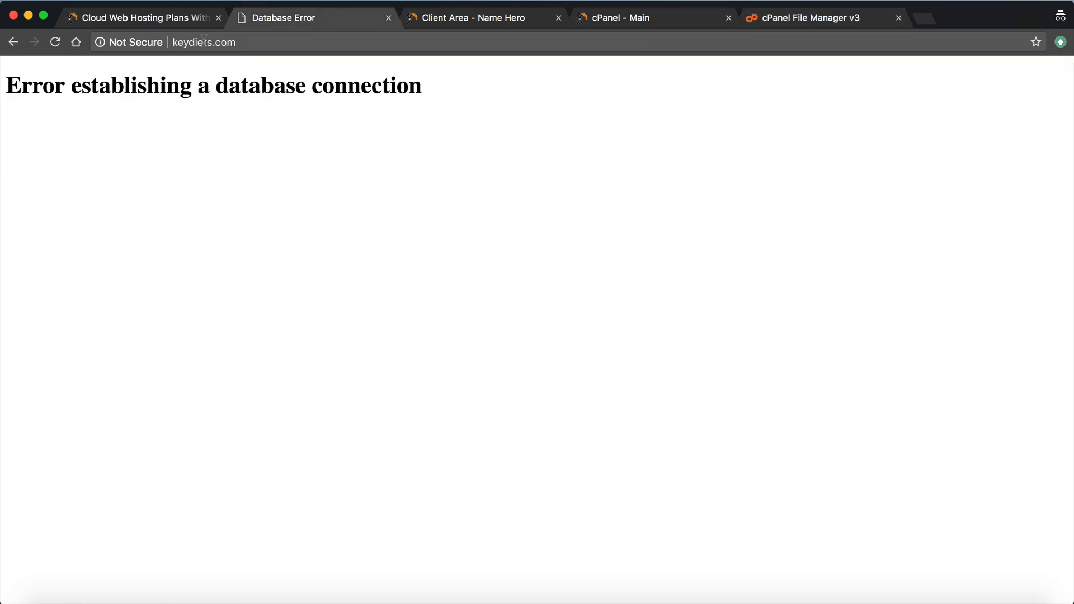
{"action": "left_click", "coordinate": [784, 23]}
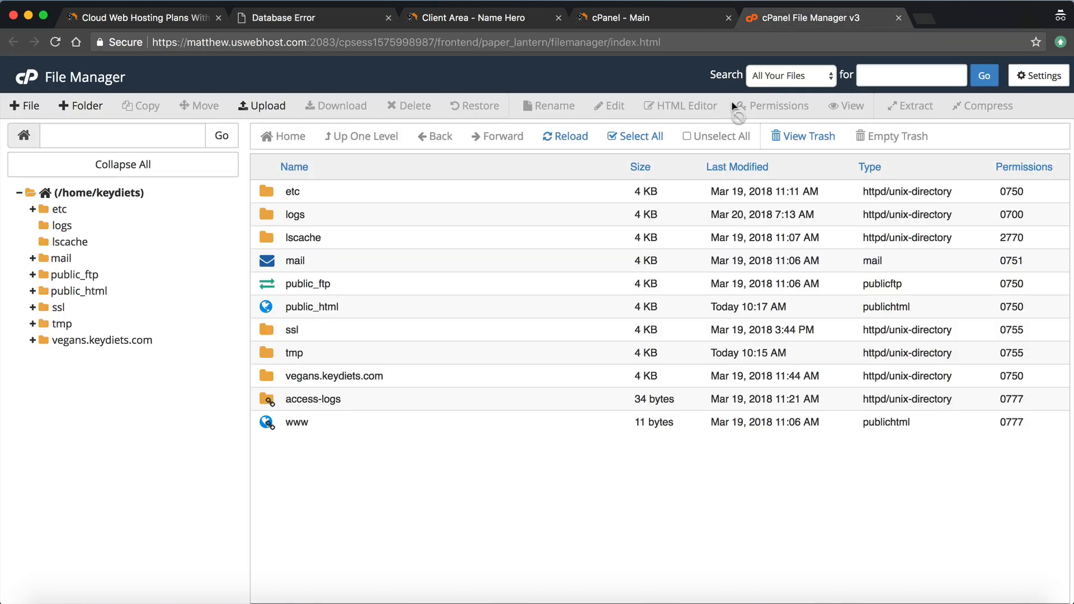
{"action": "left_click", "coordinate": [268, 308]}
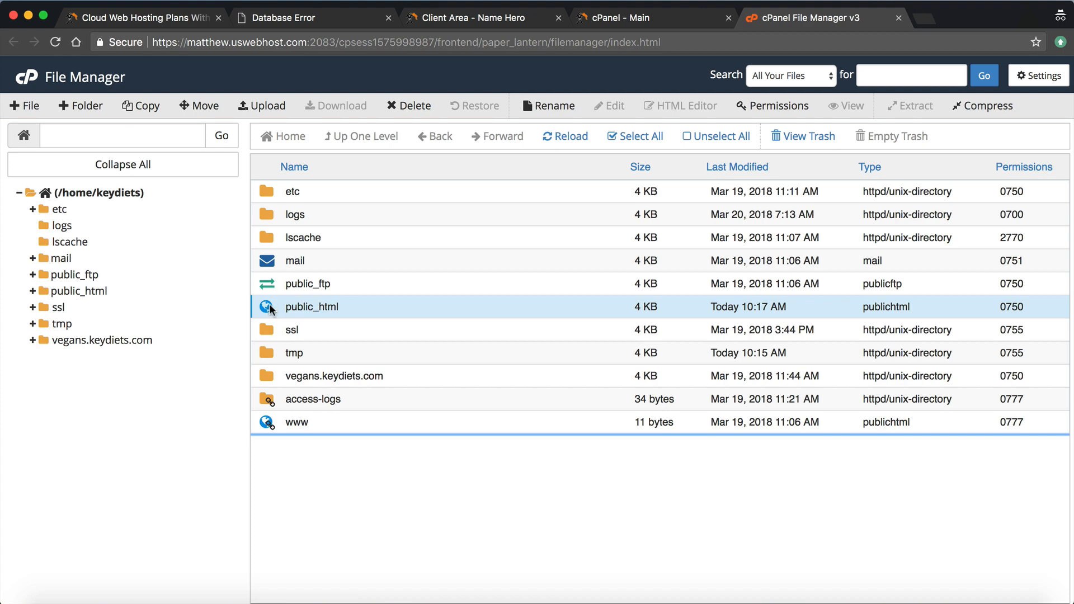
{"action": "double_click", "coordinate": [268, 307]}
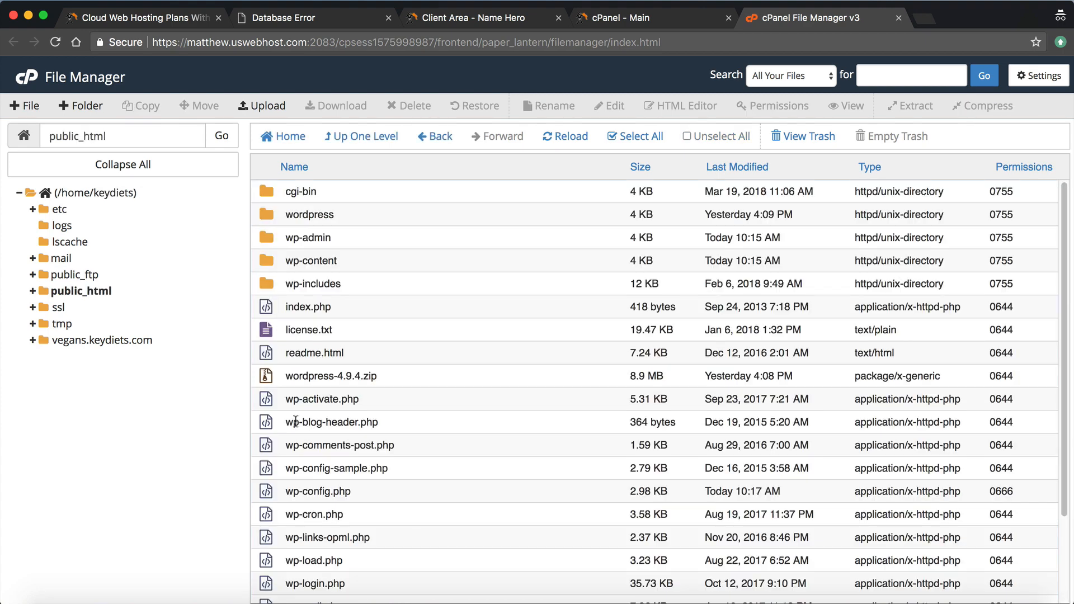
- Open the wp-config.php file from public_html in the code editor
{"action": "left_click", "coordinate": [289, 492]}
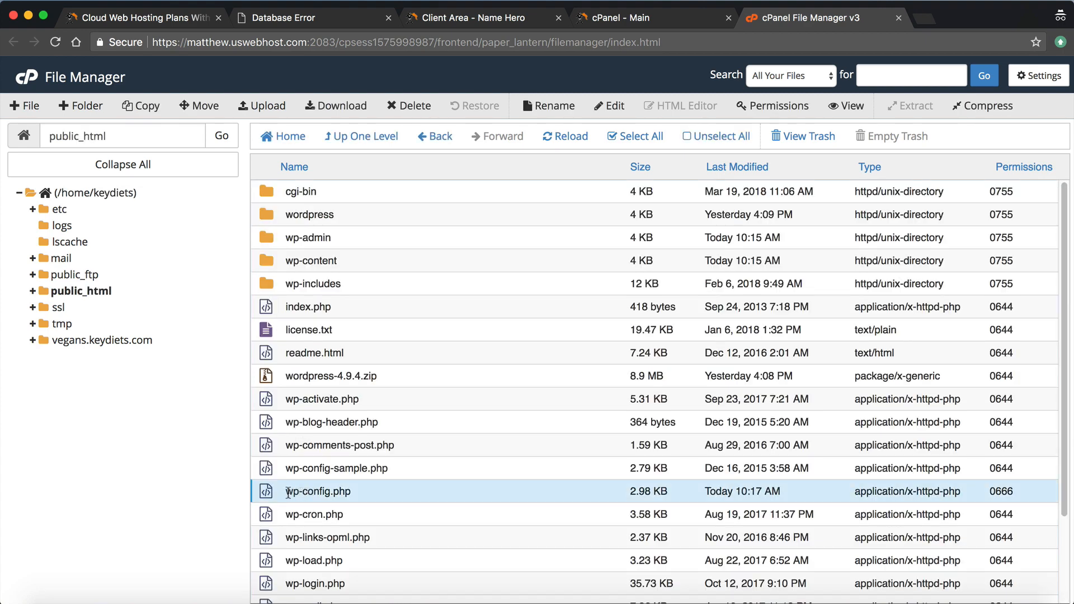
{"action": "scroll", "coordinate": [305, 489], "scroll_direction": "down", "scroll_amount": 1}
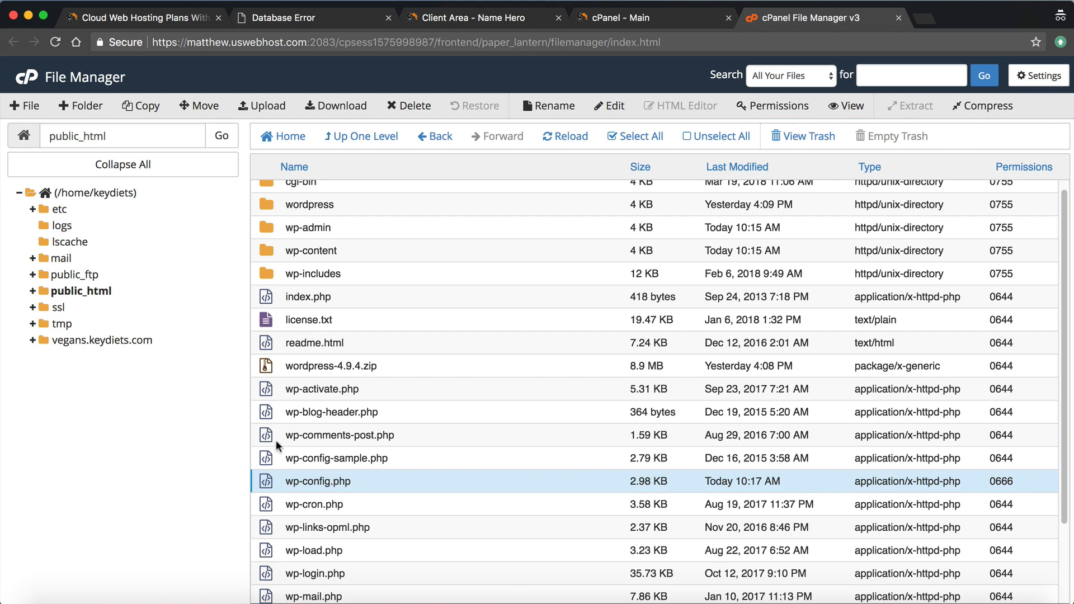
{"action": "left_click", "coordinate": [610, 105]}
{"action": "left_click", "coordinate": [676, 444]}
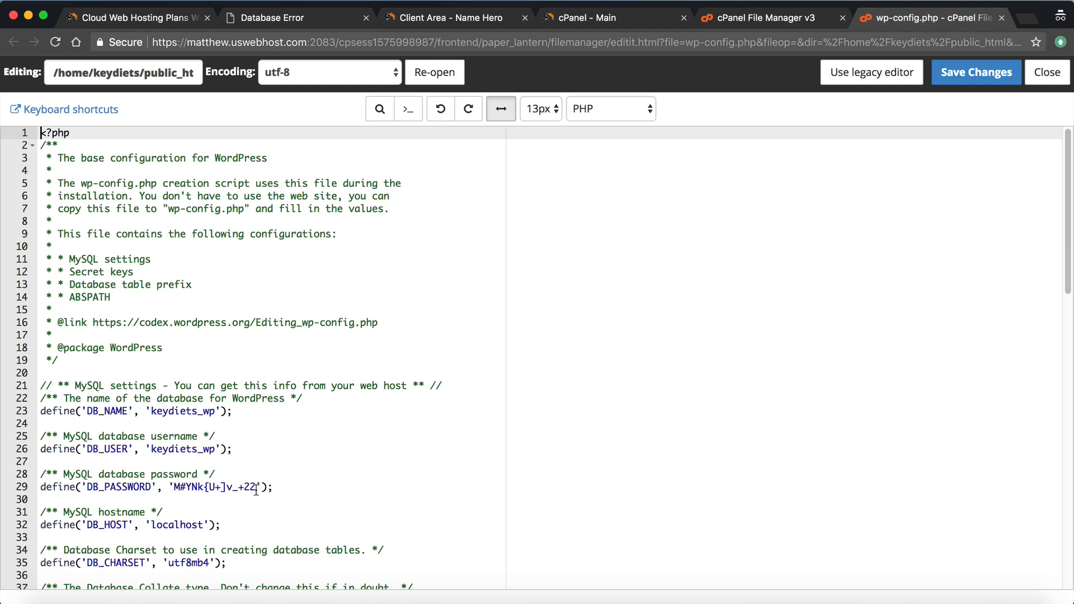
- Highlight the DB_NAME value in wp-config.php, and find and open the MySQL Databases tool in cPanel
{"action": "left_click_drag", "start_coordinate": [151, 411], "coordinate": [216, 411]}
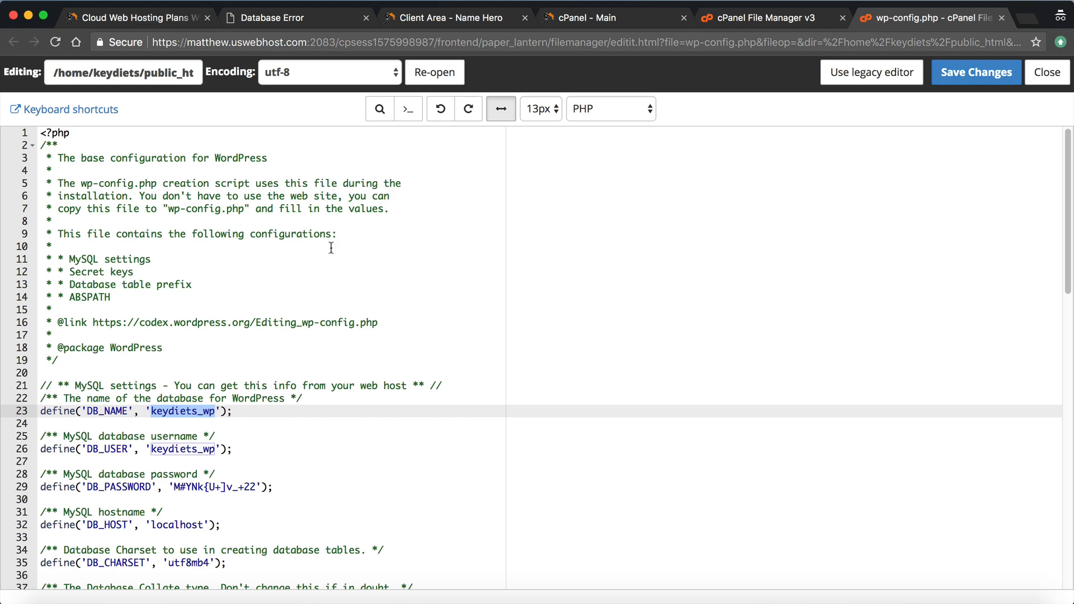
{"action": "key", "text": "super+4"}
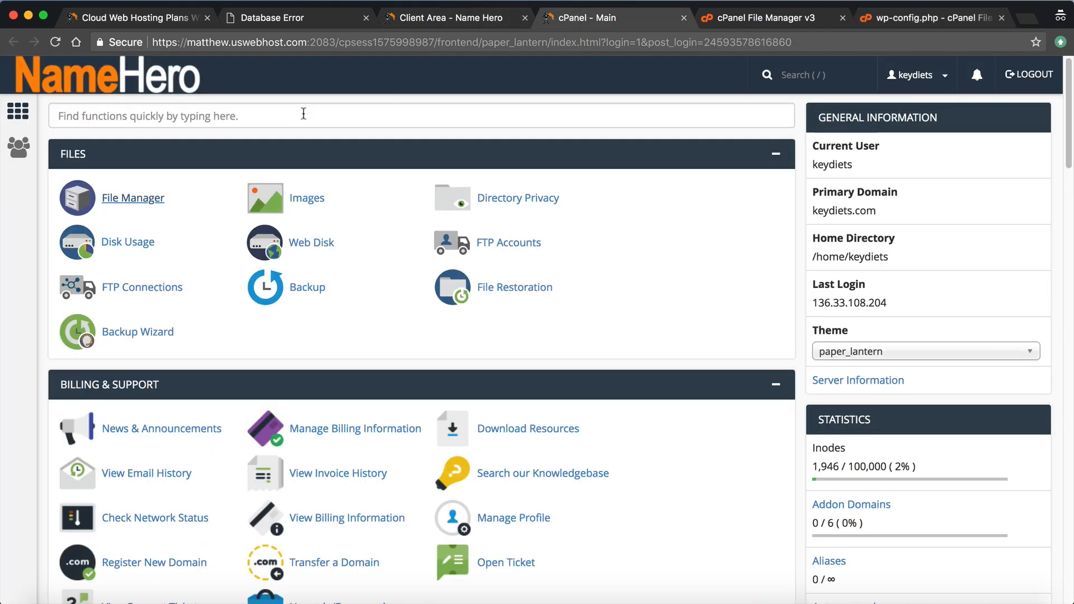
{"action": "left_click", "coordinate": [281, 115]}
{"action": "type", "text": "mysq"}
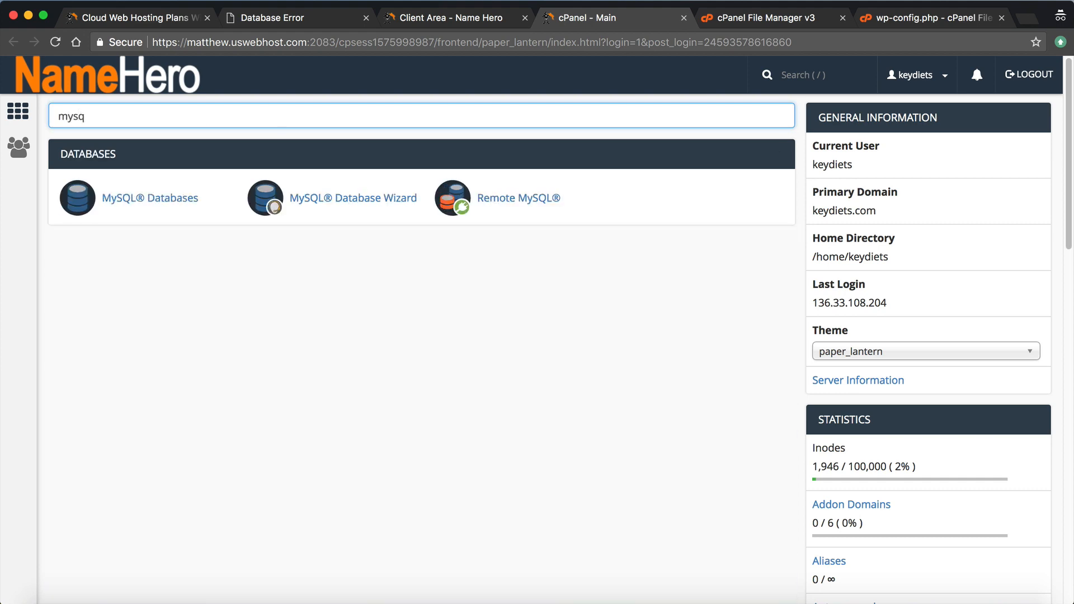
{"action": "left_click", "coordinate": [142, 197]}
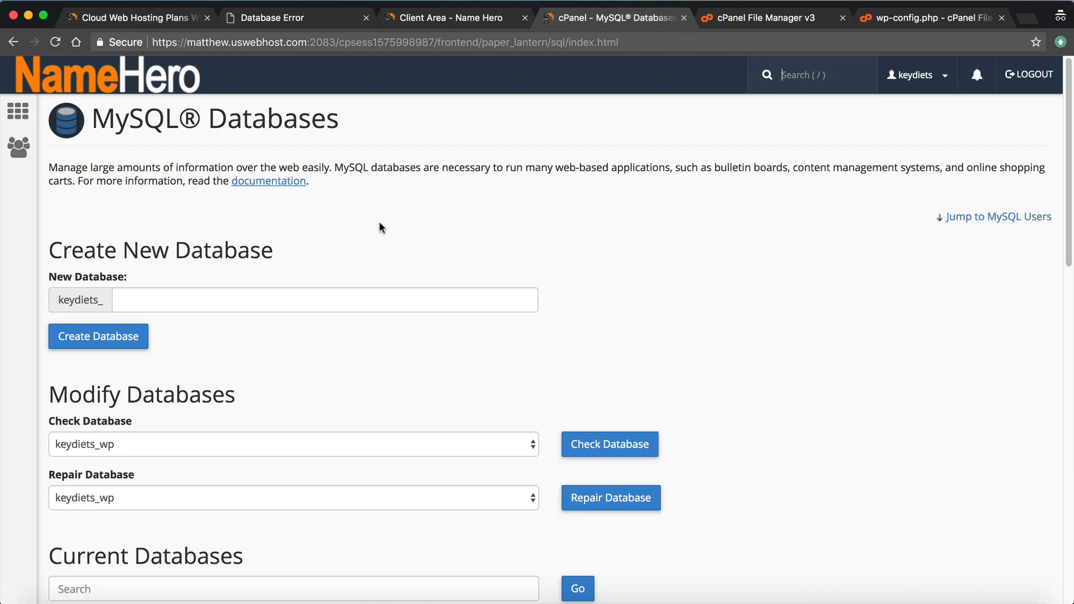
- Compare the database name and privileged user under Current Databases with the DB_NAME and DB_USER values in wp-config.php
{"action": "scroll", "coordinate": [378, 220], "scroll_direction": "down", "scroll_amount": 3}
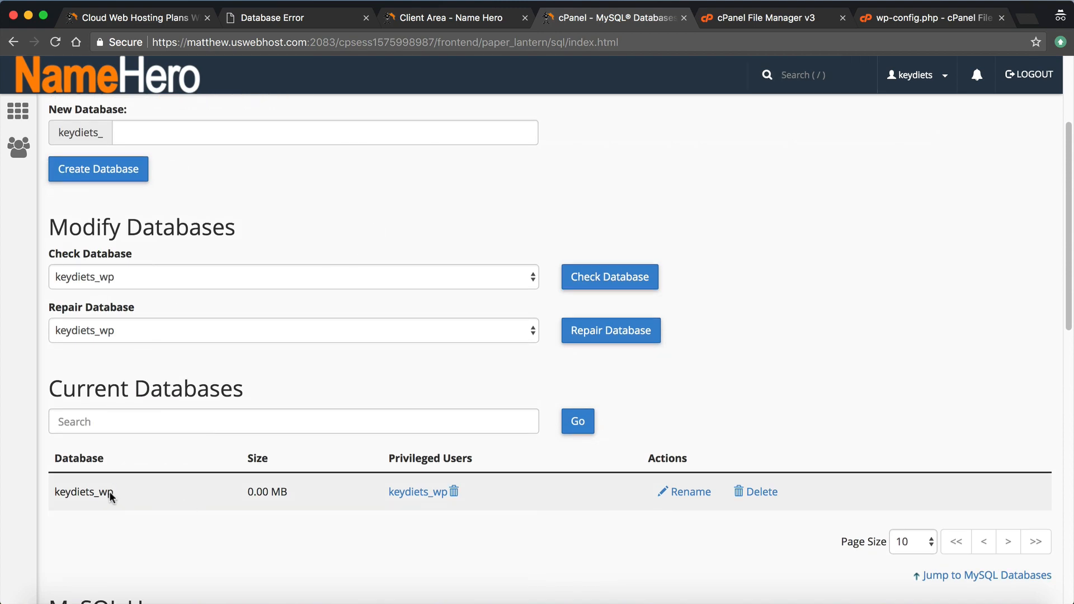
{"action": "left_click_drag", "start_coordinate": [116, 491], "coordinate": [53, 491]}
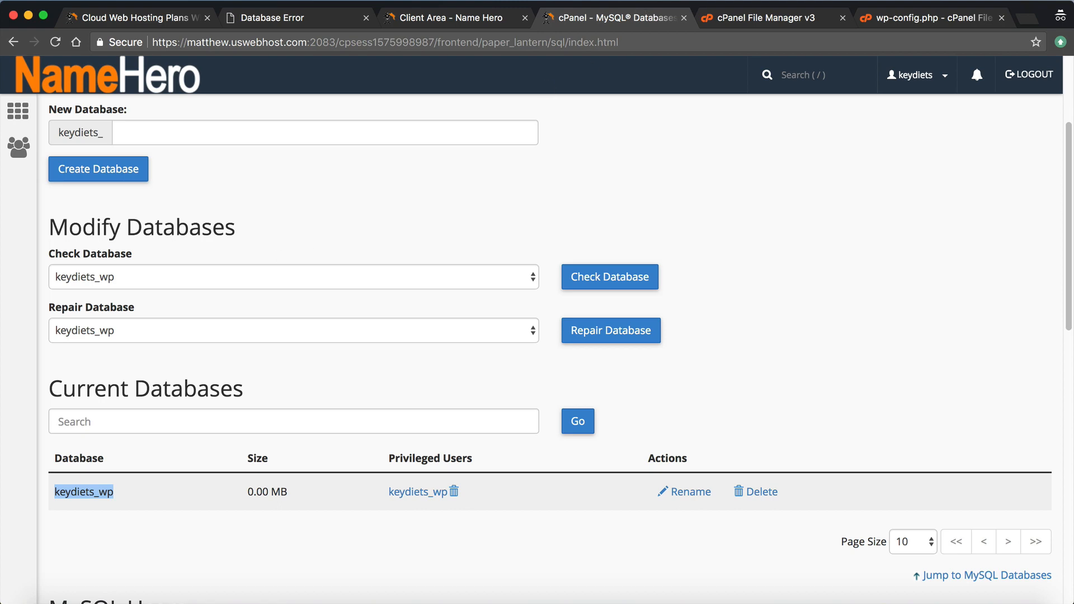
{"action": "left_click_drag", "start_coordinate": [881, 18], "coordinate": [727, 18]}
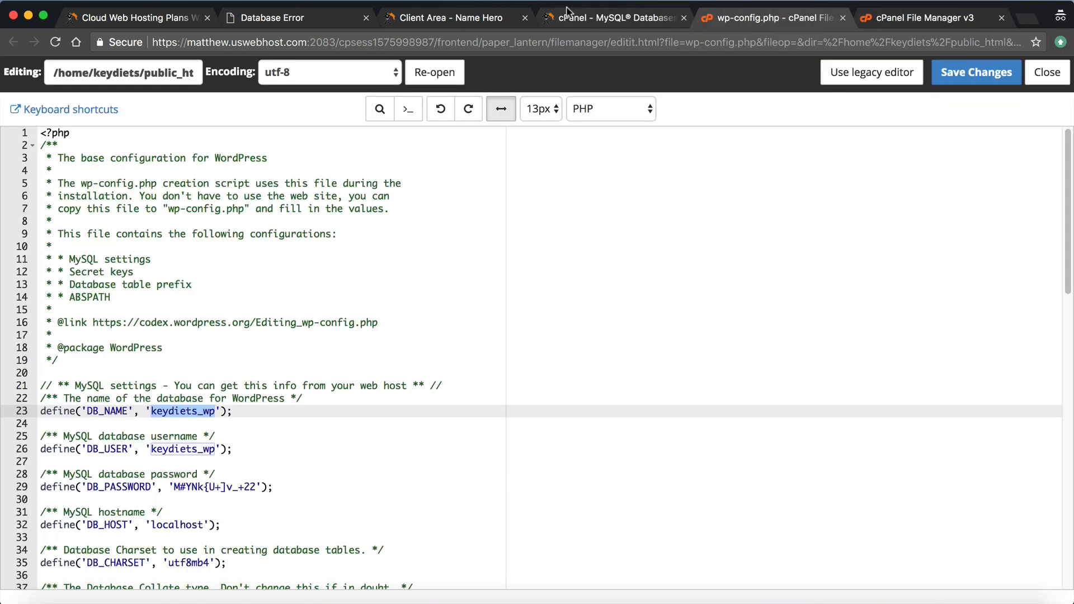
{"action": "left_click_drag", "start_coordinate": [218, 447], "coordinate": [151, 448]}
{"action": "left_click", "coordinate": [582, 22]}
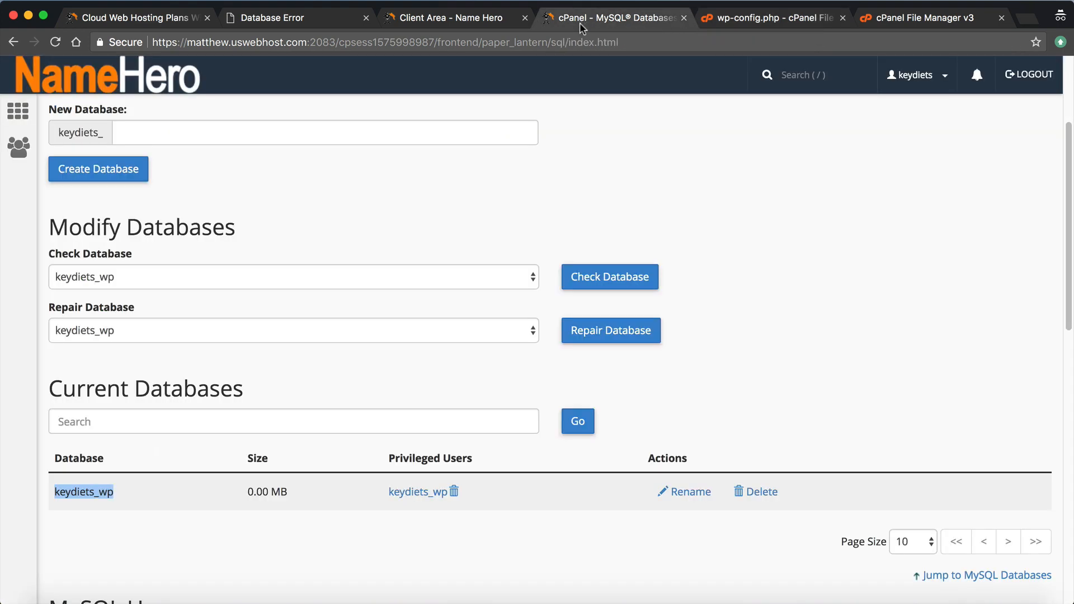
{"action": "left_click_drag", "start_coordinate": [387, 456], "coordinate": [473, 458]}
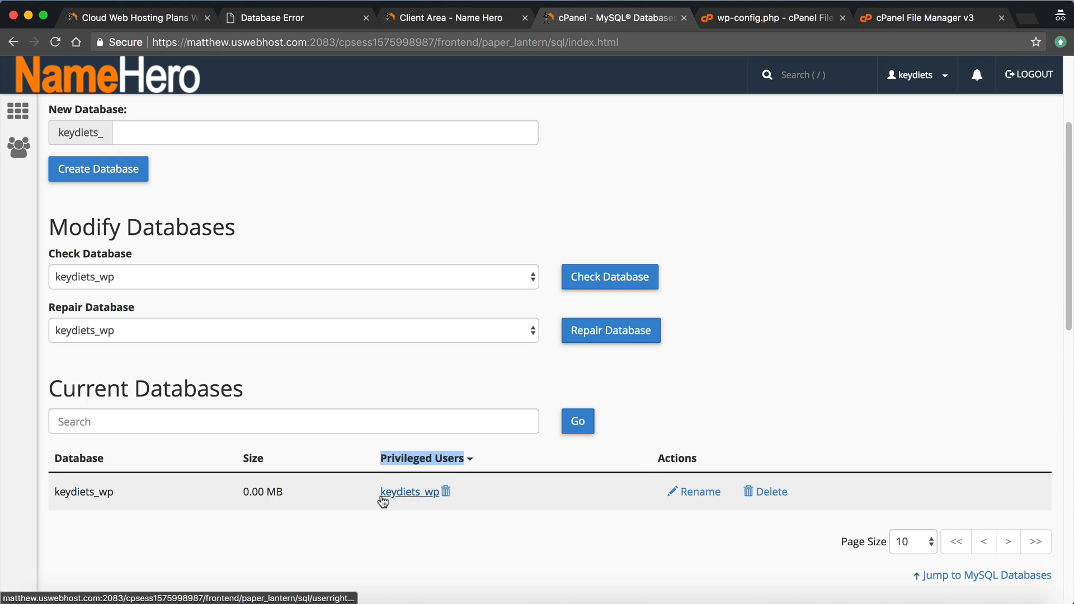
- Review the privileges of the keydiets_wp user on its database and return to the MySQL Databases overview
{"action": "left_click", "coordinate": [428, 494]}
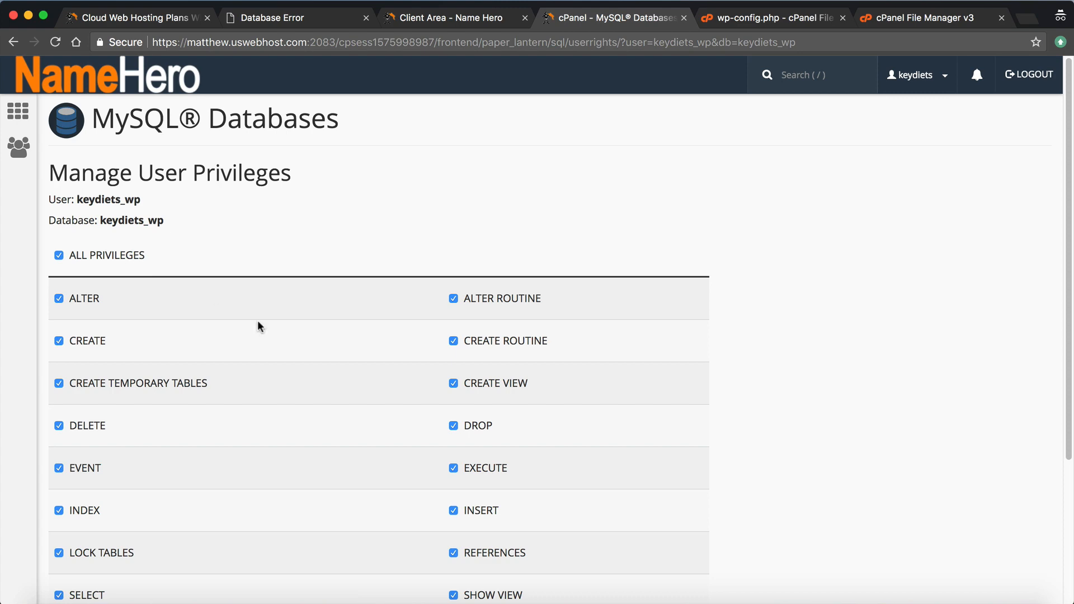
{"action": "scroll", "coordinate": [258, 327], "scroll_direction": "down", "scroll_amount": 3}
{"action": "left_click", "coordinate": [13, 42]}
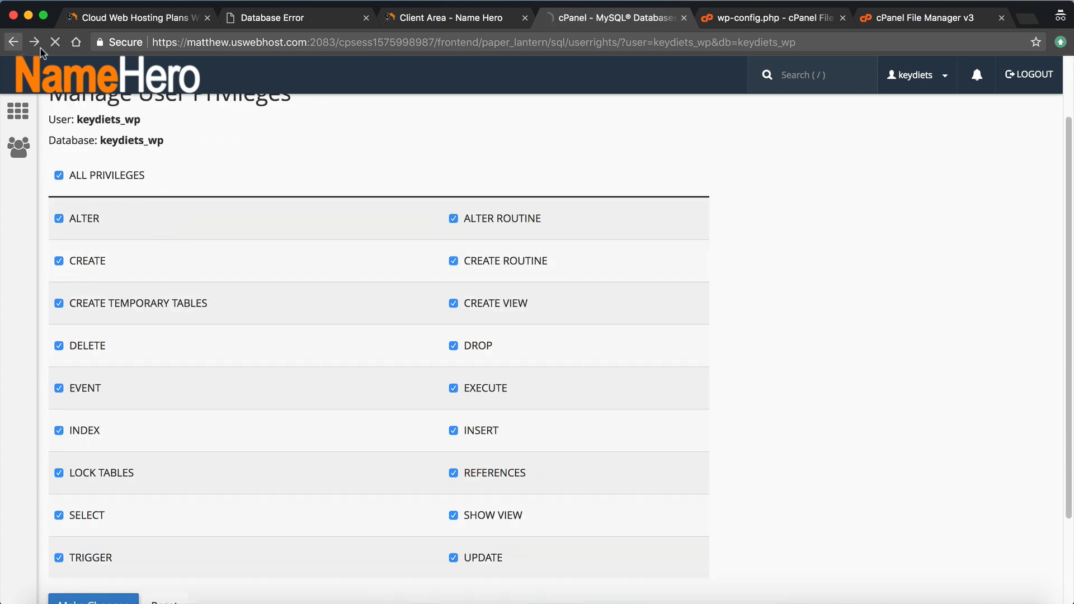
- Highlight the DB_USER and DB_PASSWORD values in wp-config.php to review the database login settings
{"action": "left_click", "coordinate": [775, 18]}
{"action": "left_click", "coordinate": [255, 449]}
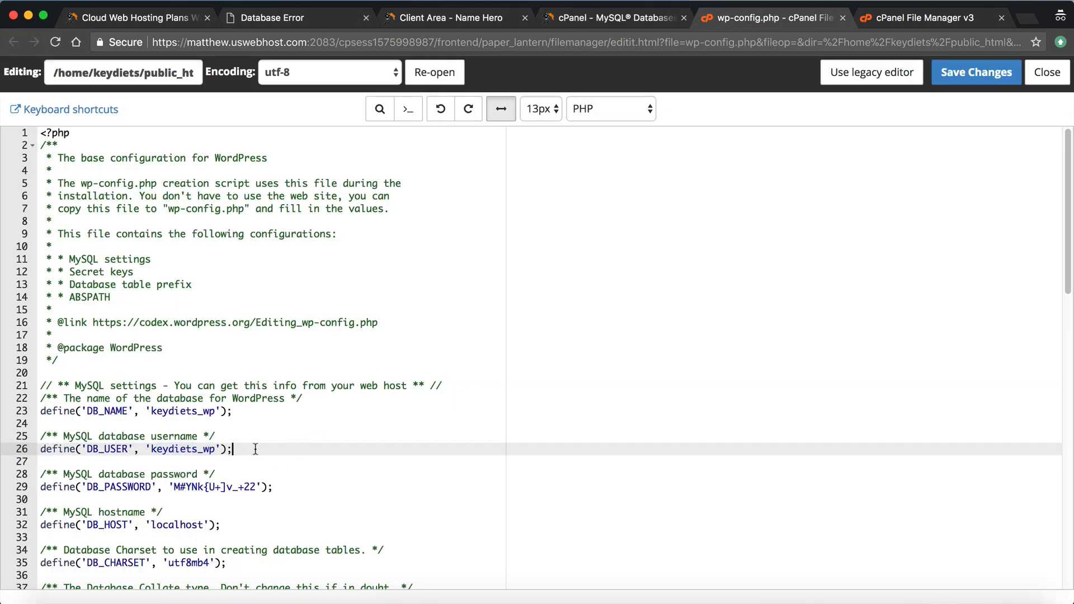
{"action": "left_click_drag", "start_coordinate": [249, 448], "coordinate": [190, 448]}
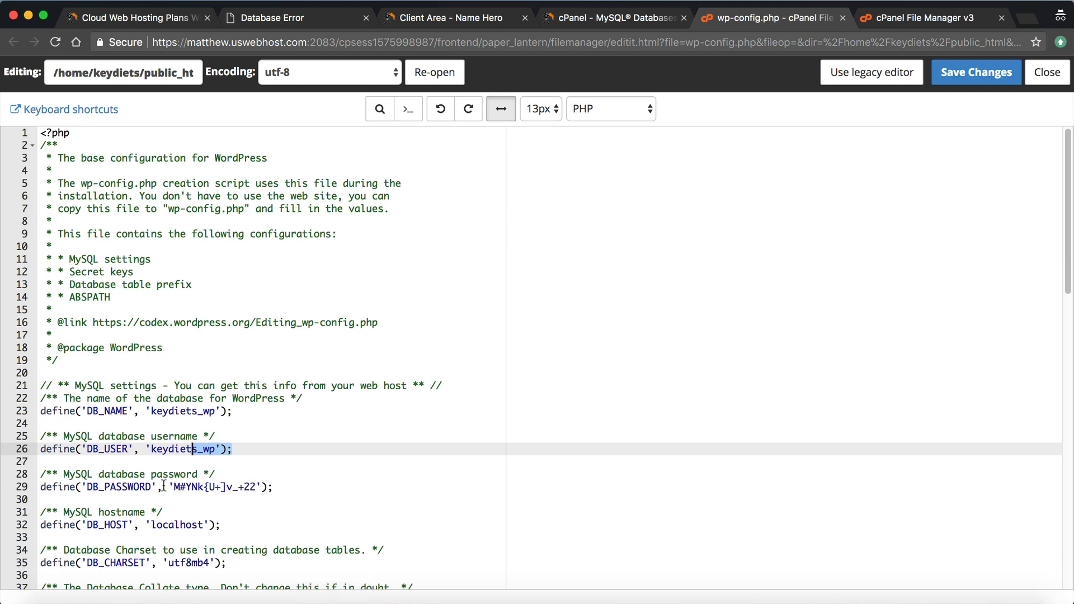
{"action": "left_click_drag", "start_coordinate": [173, 486], "coordinate": [257, 487]}
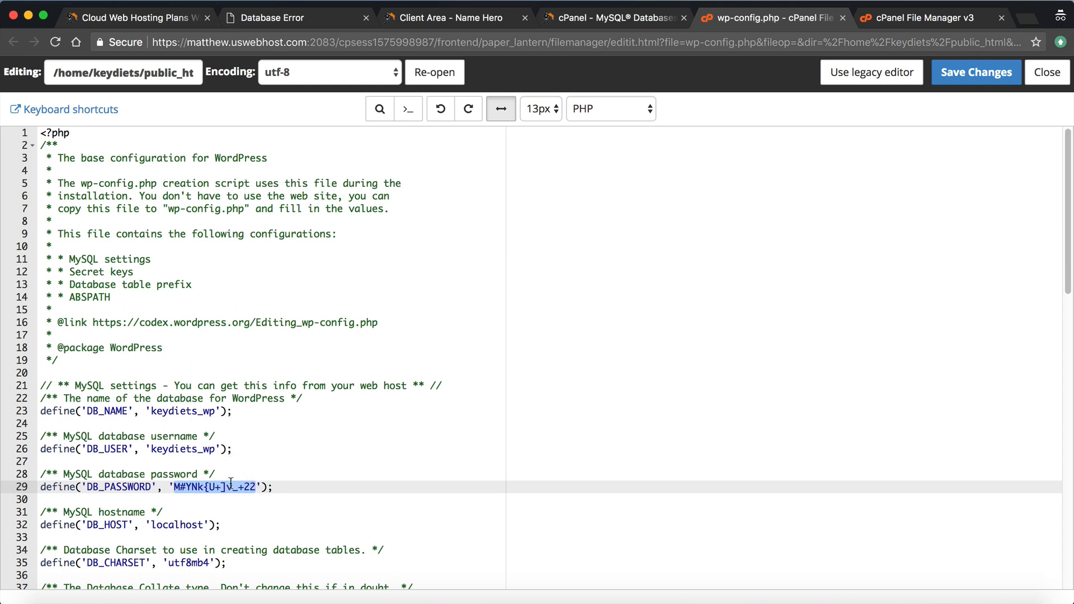
- Generate a new password for the MySQL user keydiets_wp in cPanel and copy it
{"action": "left_click", "coordinate": [615, 17]}
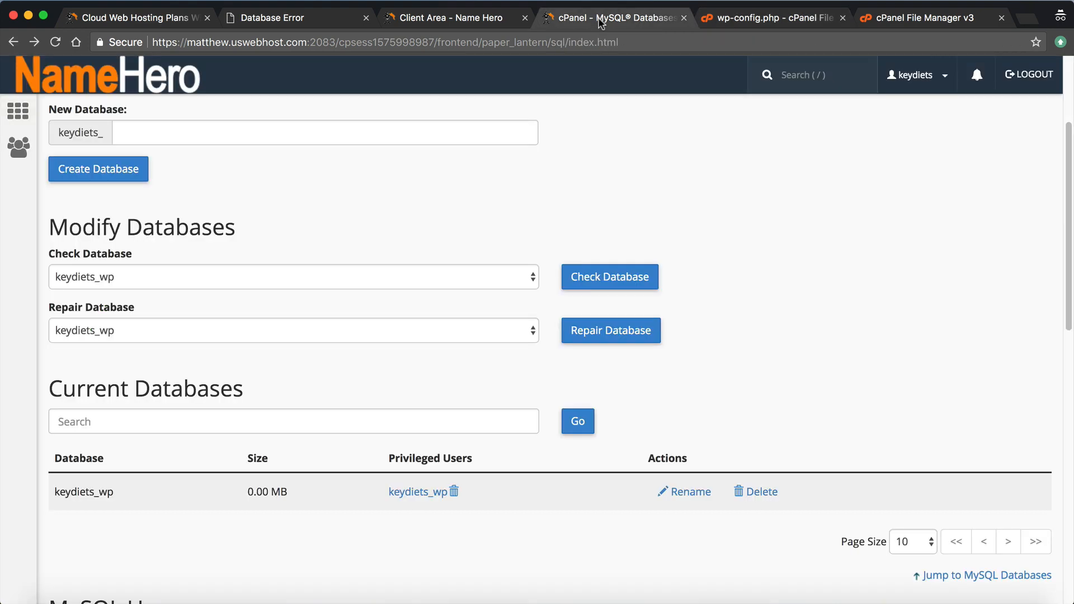
{"action": "scroll", "coordinate": [336, 355], "scroll_direction": "down", "scroll_amount": 13}
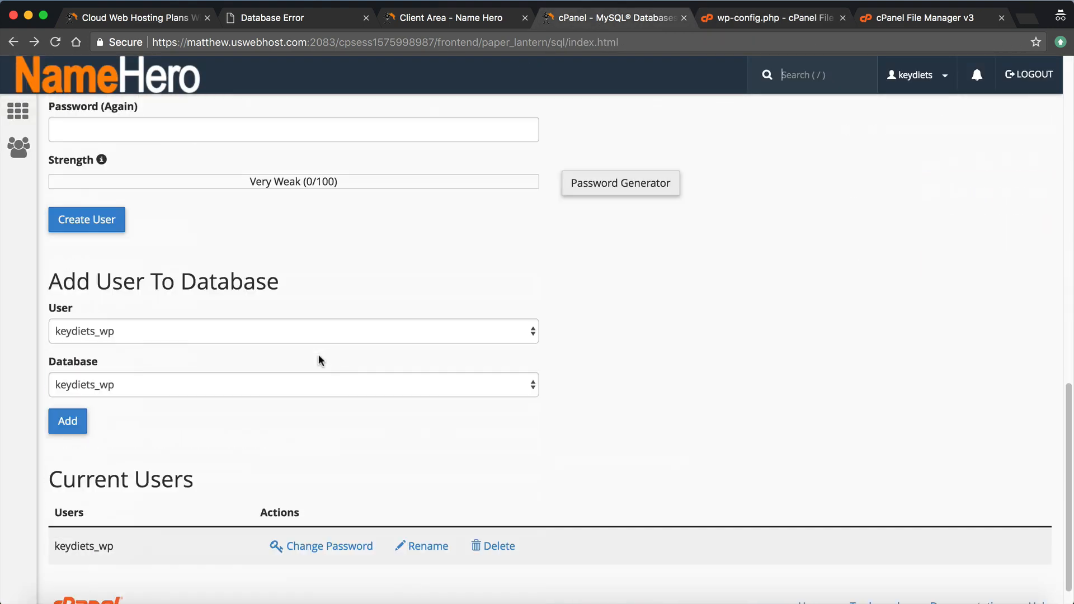
{"action": "left_click", "coordinate": [322, 522]}
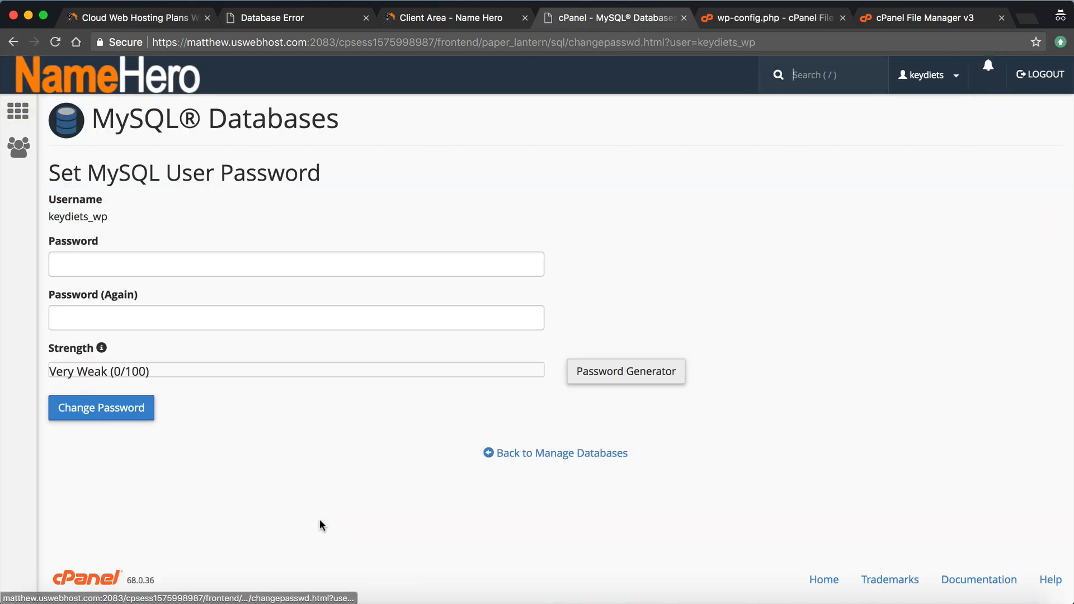
{"action": "left_click", "coordinate": [613, 368]}
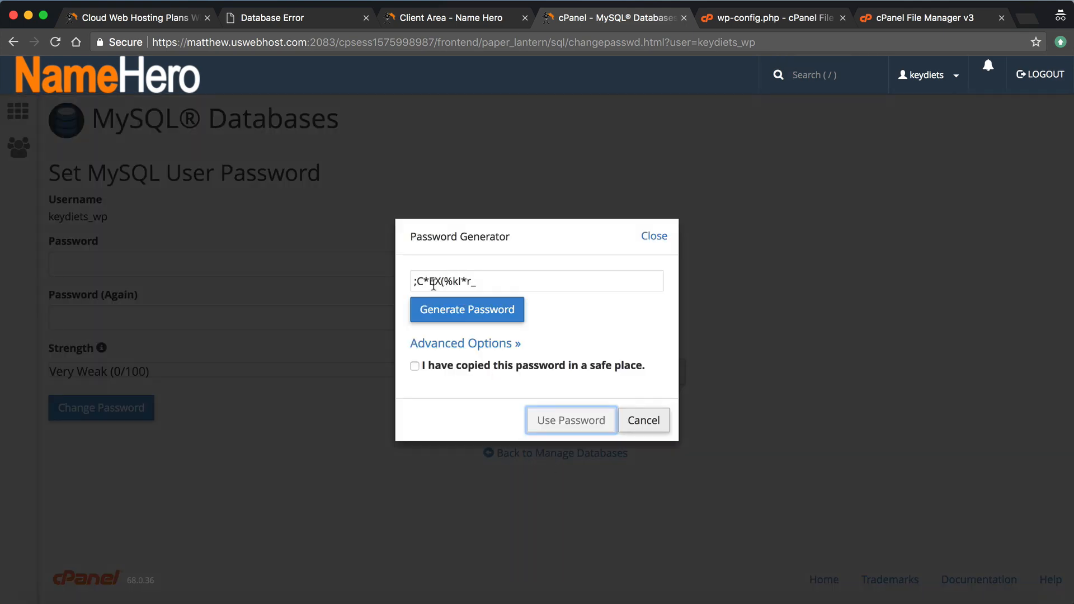
{"action": "left_click", "coordinate": [509, 284]}
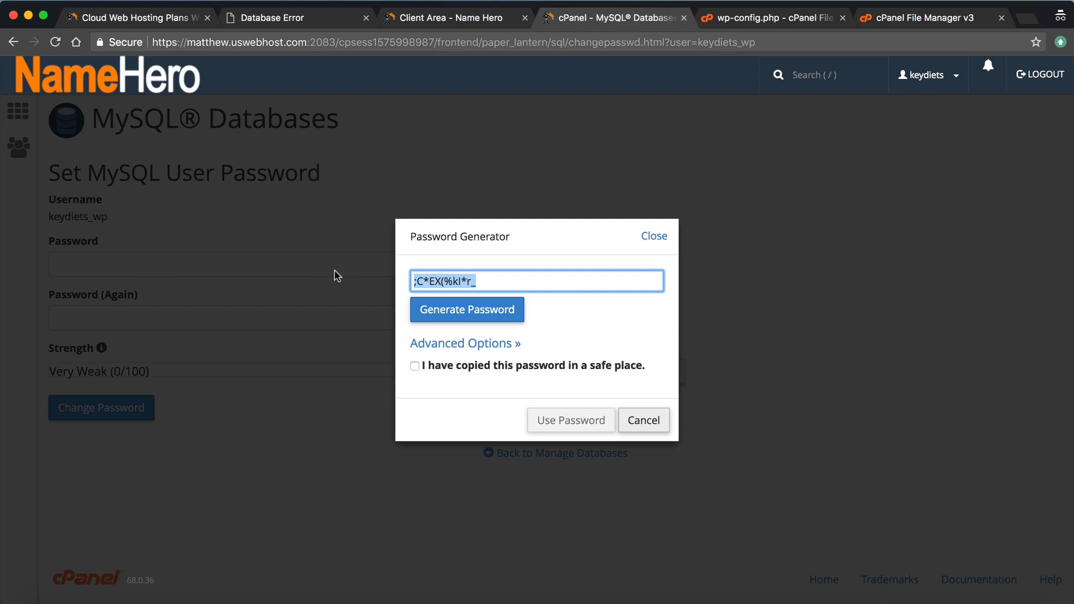
{"action": "right_click", "coordinate": [435, 278]}
{"action": "left_click", "coordinate": [459, 361]}
- Confirm the password has been copied and apply the generated password to the keydiets_wp user
{"action": "left_click", "coordinate": [414, 366]}
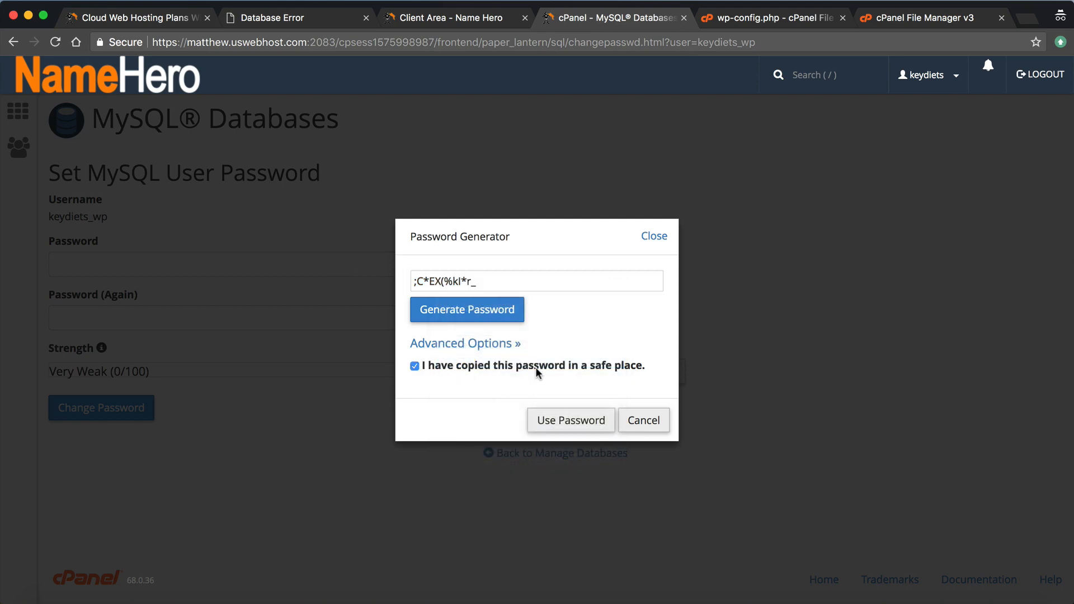
{"action": "left_click", "coordinate": [566, 420]}
{"action": "left_click", "coordinate": [135, 414]}
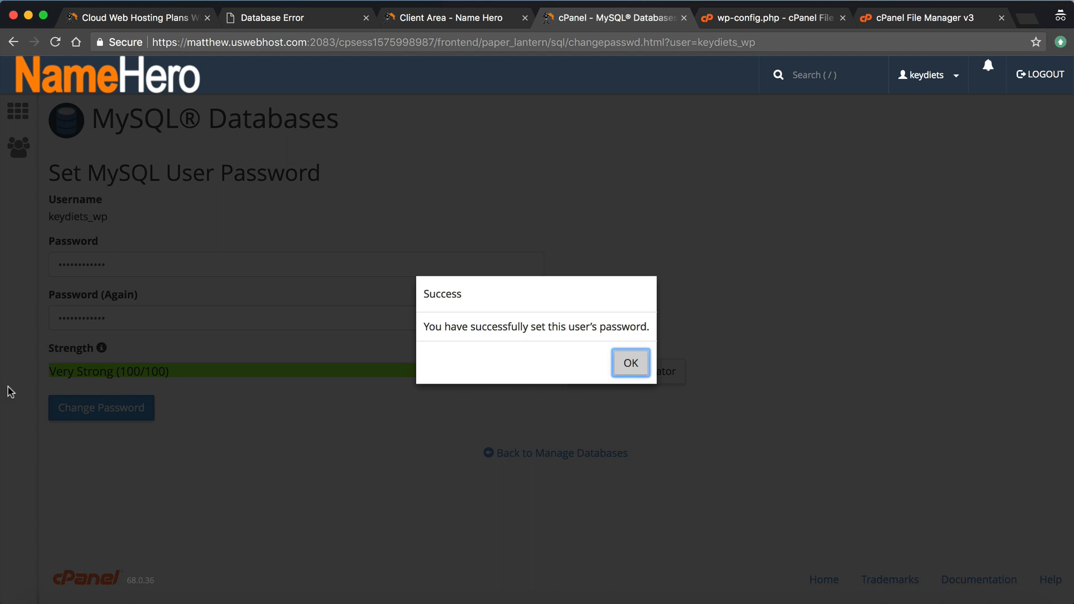
{"action": "left_click", "coordinate": [624, 365]}
- Replace the DB_PASSWORD value in wp-config.php with the copied database user password and save the file
{"action": "left_click", "coordinate": [726, 19]}
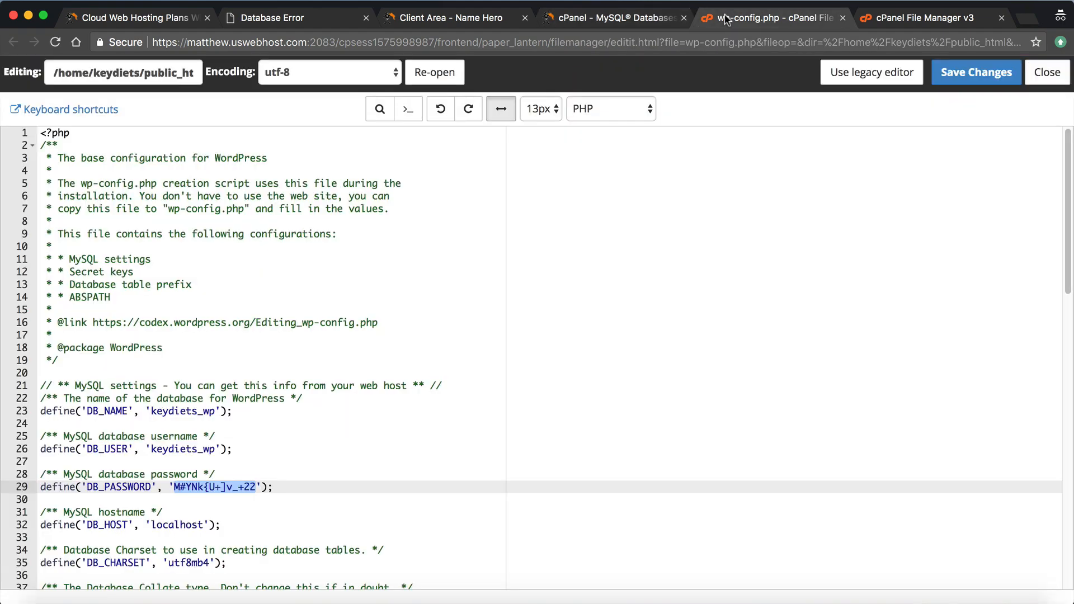
{"action": "right_click", "coordinate": [202, 490]}
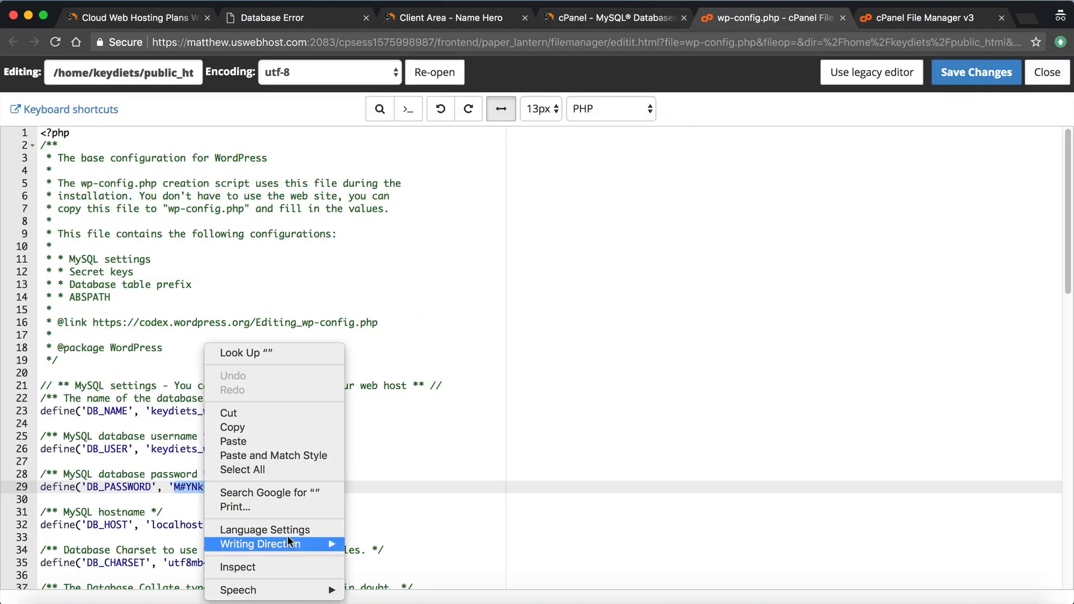
{"action": "left_click", "coordinate": [305, 443]}
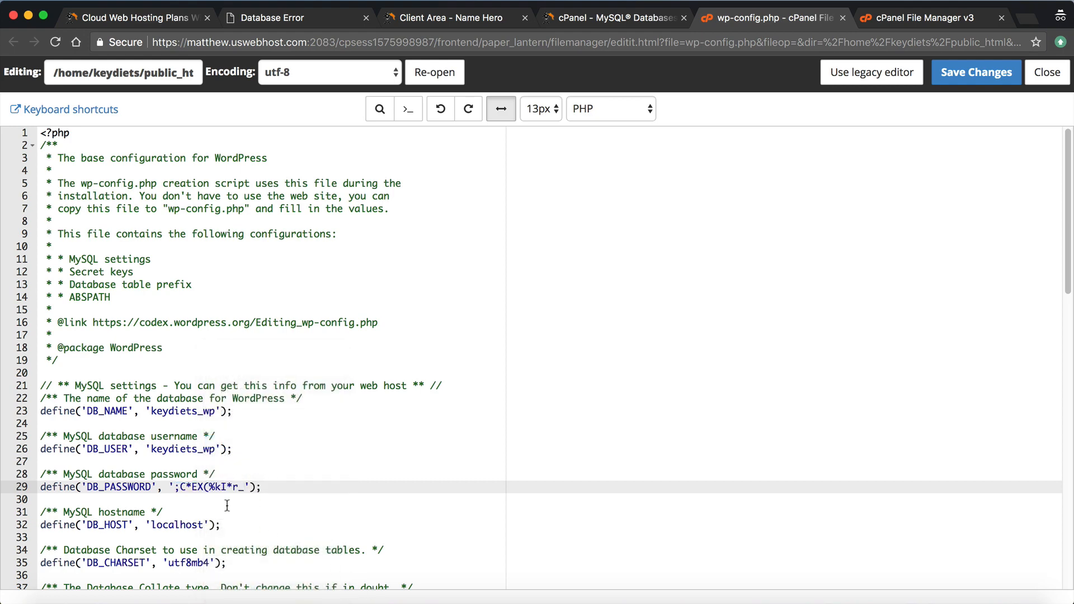
{"action": "left_click", "coordinate": [976, 76]}
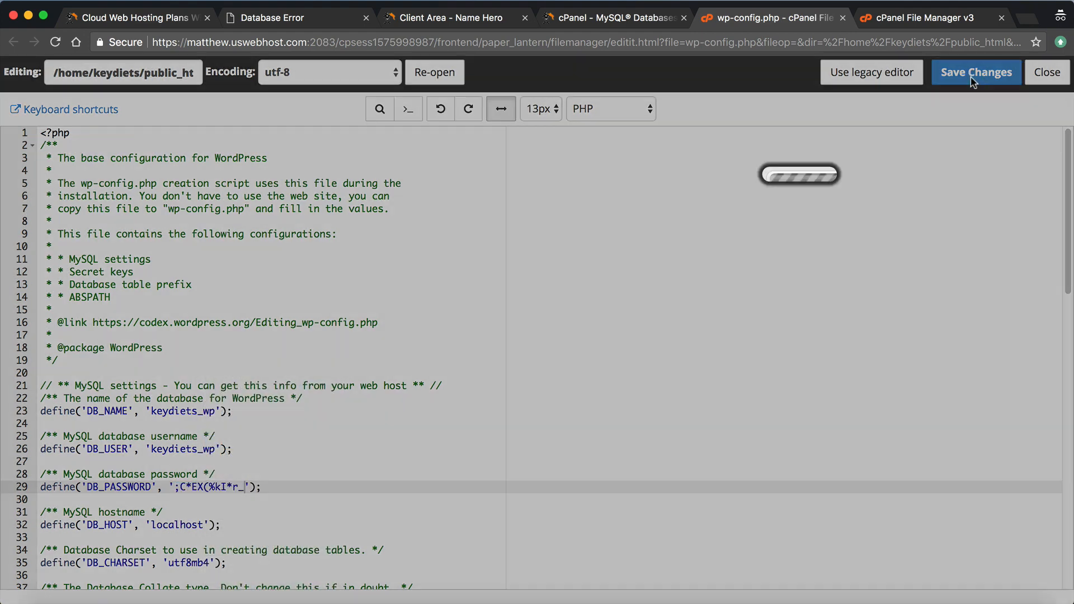
- Reload keydiets.com and look through the home page to check that the site loads
{"action": "left_click", "coordinate": [309, 9]}
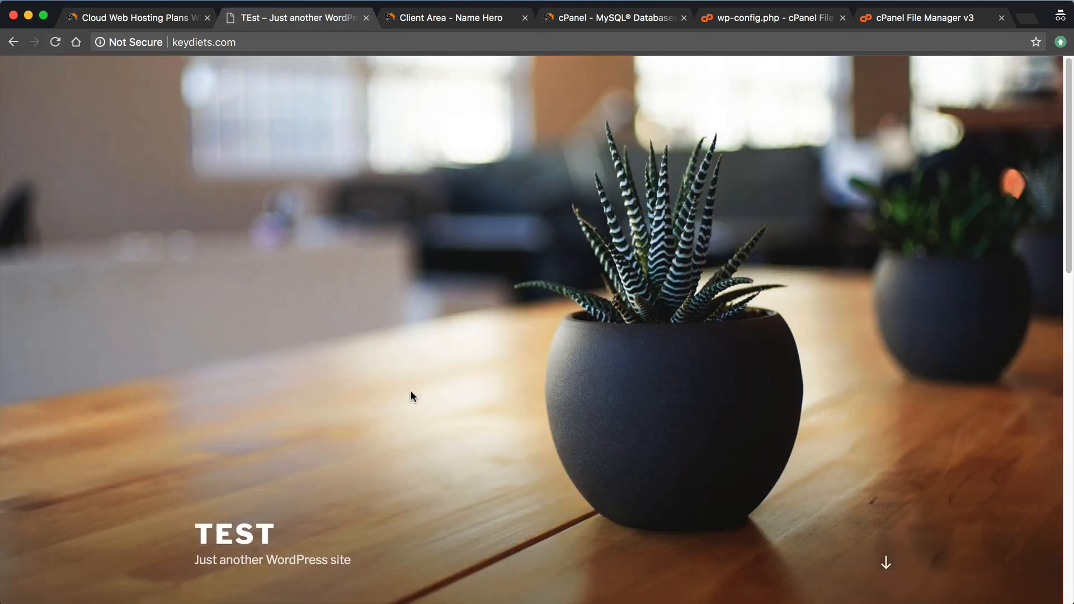
{"action": "scroll", "coordinate": [411, 391], "scroll_direction": "down", "scroll_amount": 15}
{"action": "scroll", "coordinate": [407, 408], "scroll_direction": "up", "scroll_amount": 15}
{"action": "scroll", "coordinate": [454, 358], "scroll_direction": "down", "scroll_amount": 15}
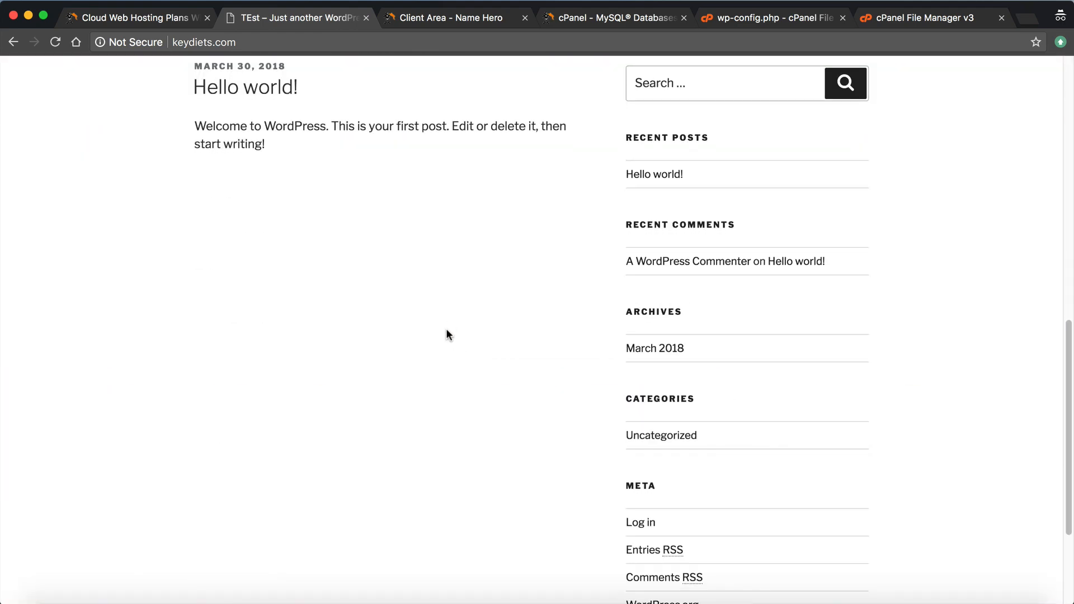
{"action": "scroll", "coordinate": [444, 330], "scroll_direction": "up", "scroll_amount": 15}
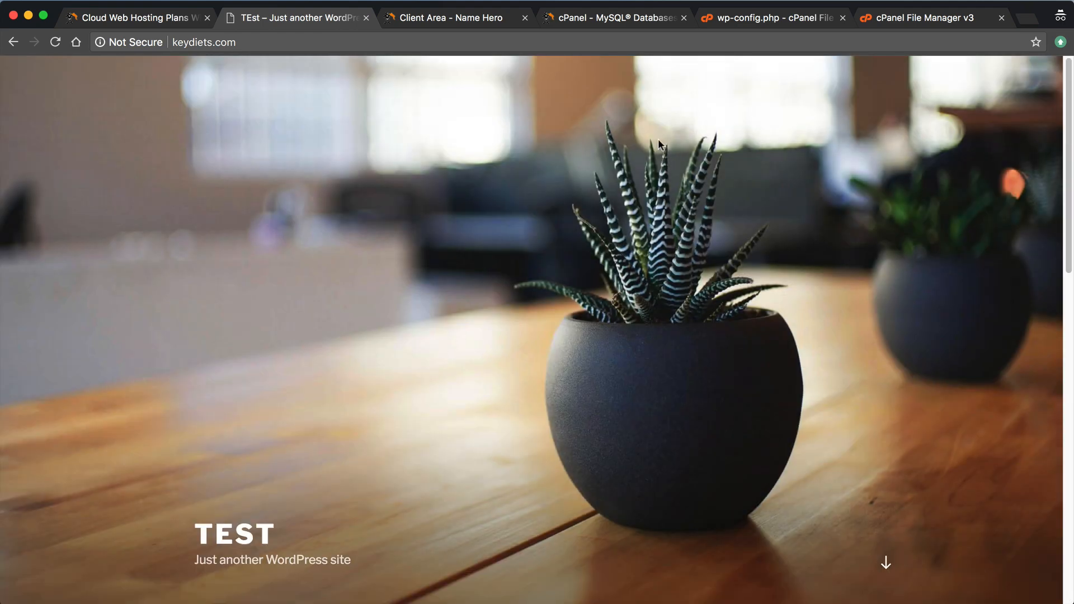
- Set DB_NAME in wp-config.php to the wrong name keydiets_wp1, save the file, and reload keydiets.com
{"action": "left_click", "coordinate": [744, 18]}
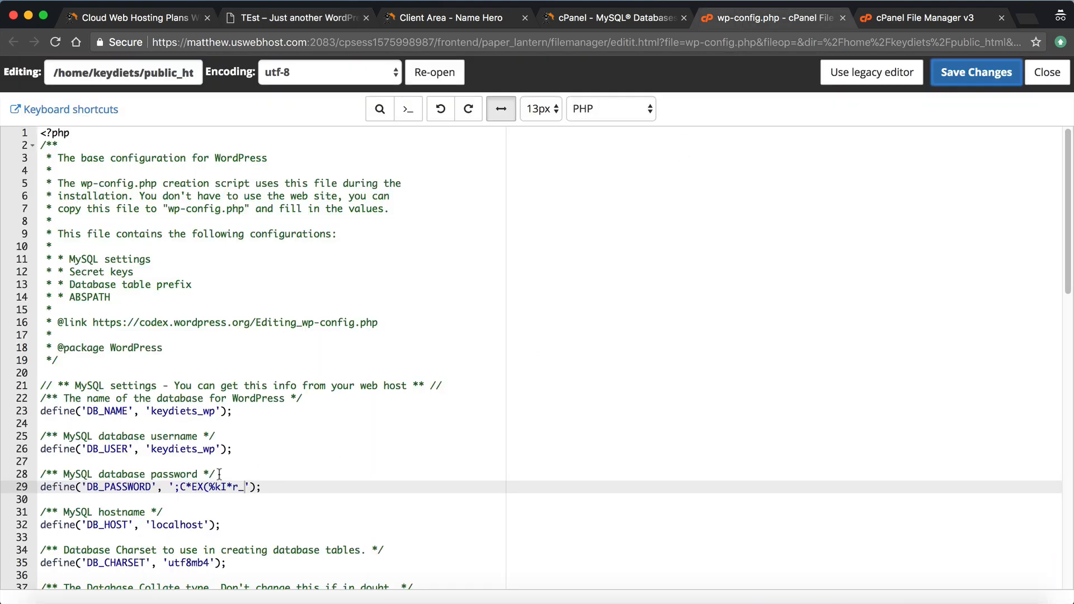
{"action": "left_click", "coordinate": [215, 412]}
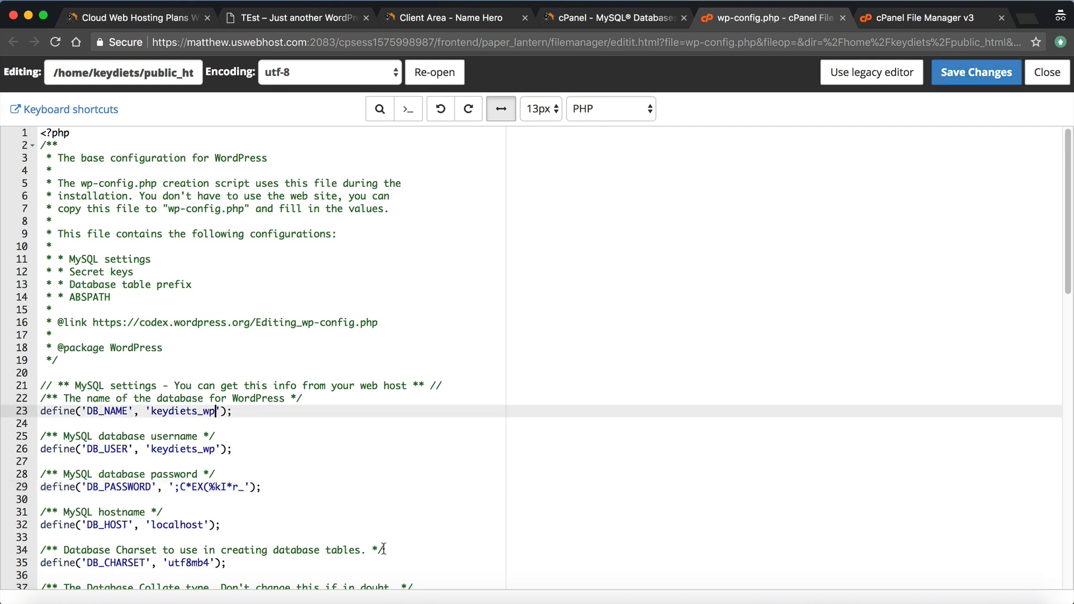
{"action": "type", "text": "1"}
{"action": "left_click", "coordinate": [970, 72]}
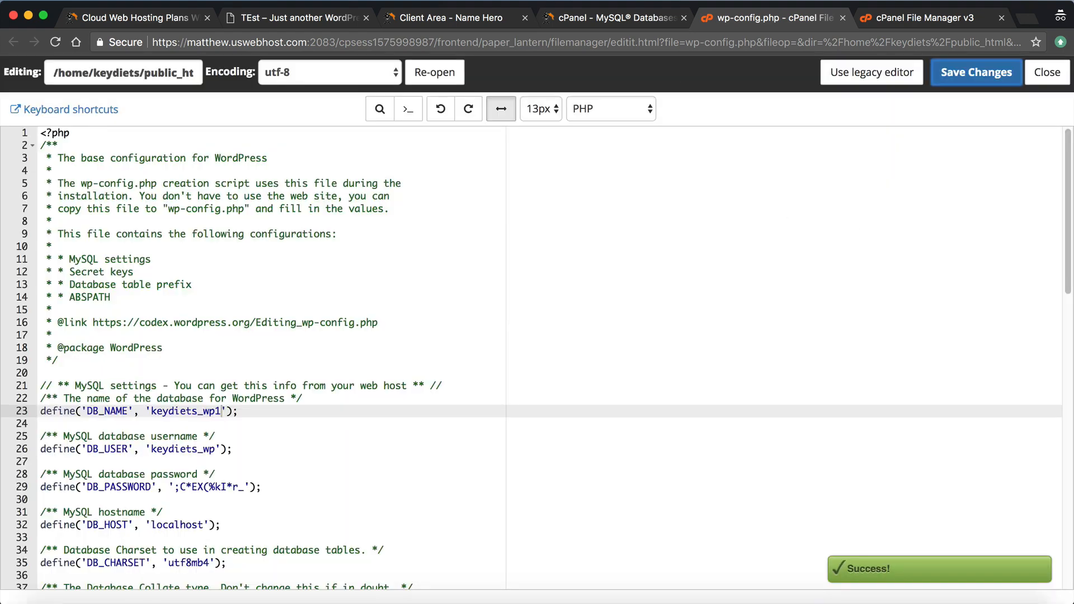
{"action": "left_click", "coordinate": [321, 22]}
{"action": "left_click", "coordinate": [55, 42]}
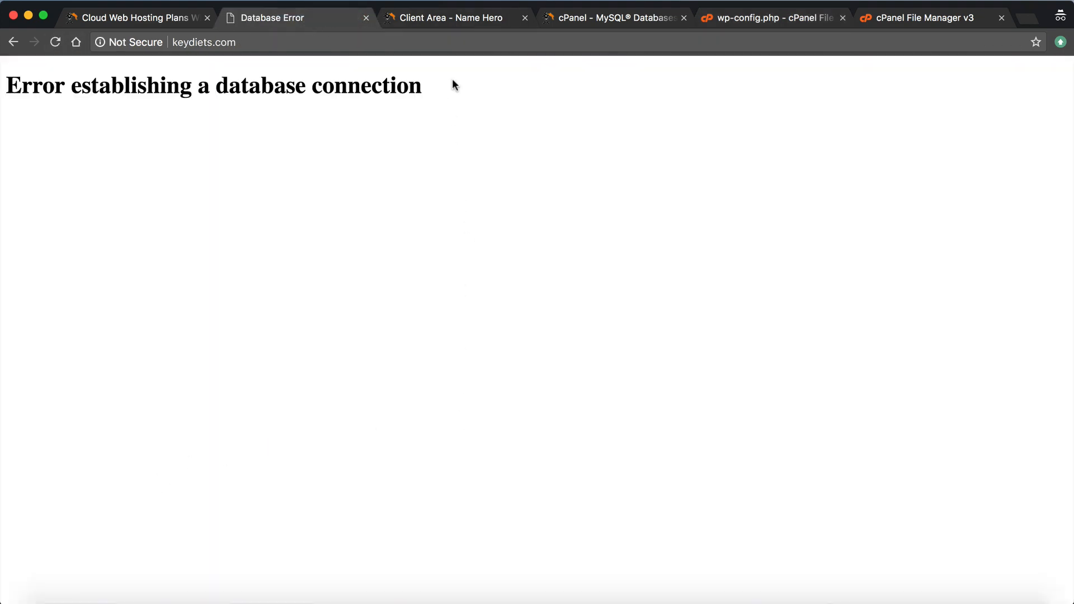
- Highlight the DB_NAME value in wp-config.php and copy the database name keydiets_wp from Current Databases in cPanel
{"action": "left_click", "coordinate": [780, 17]}
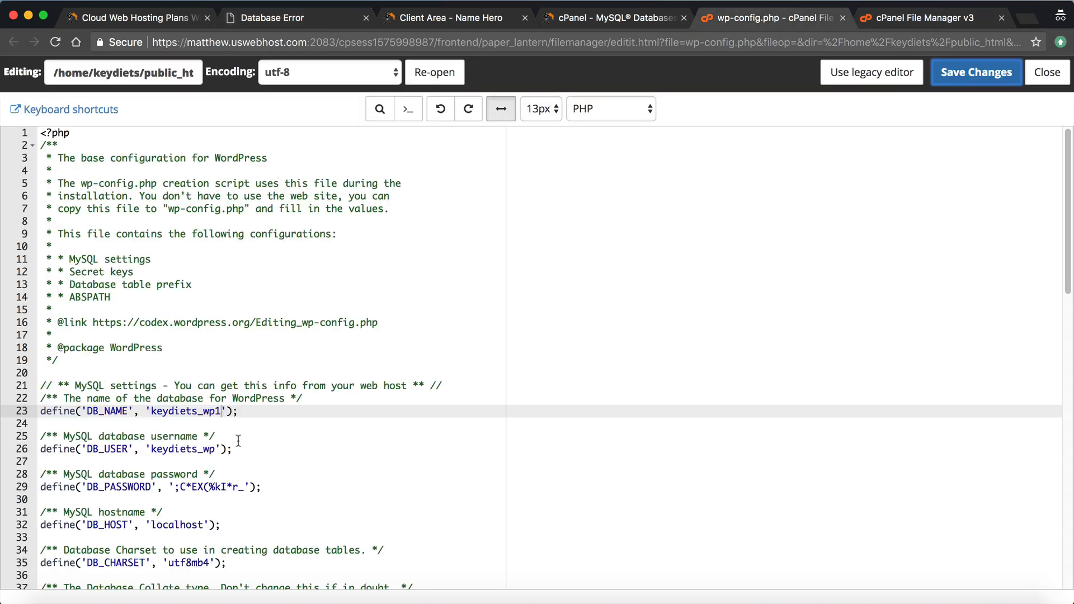
{"action": "left_click_drag", "start_coordinate": [222, 411], "coordinate": [146, 411]}
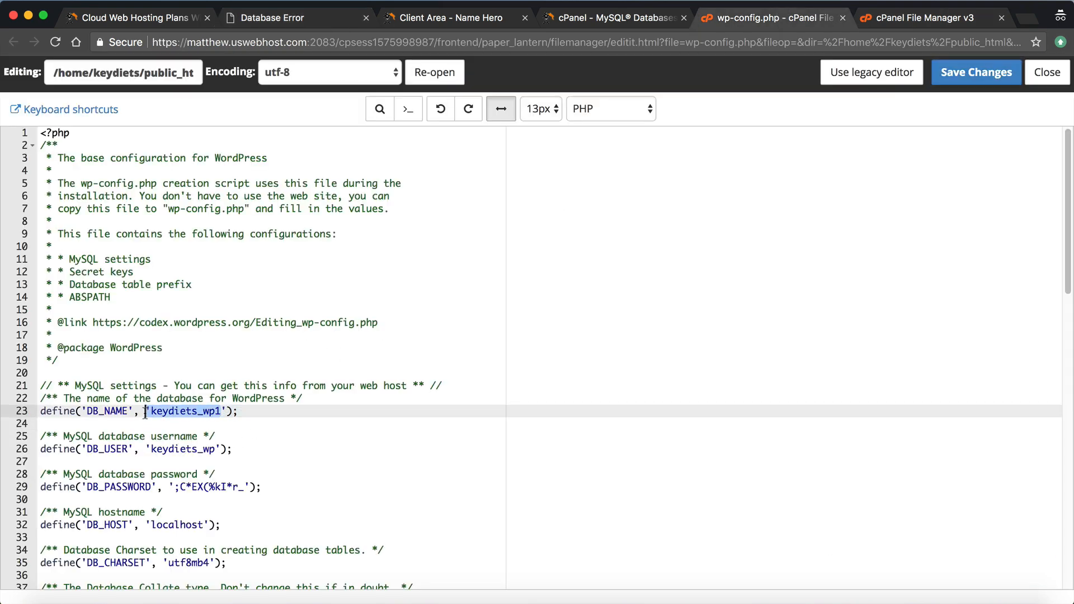
{"action": "left_click", "coordinate": [621, 18]}
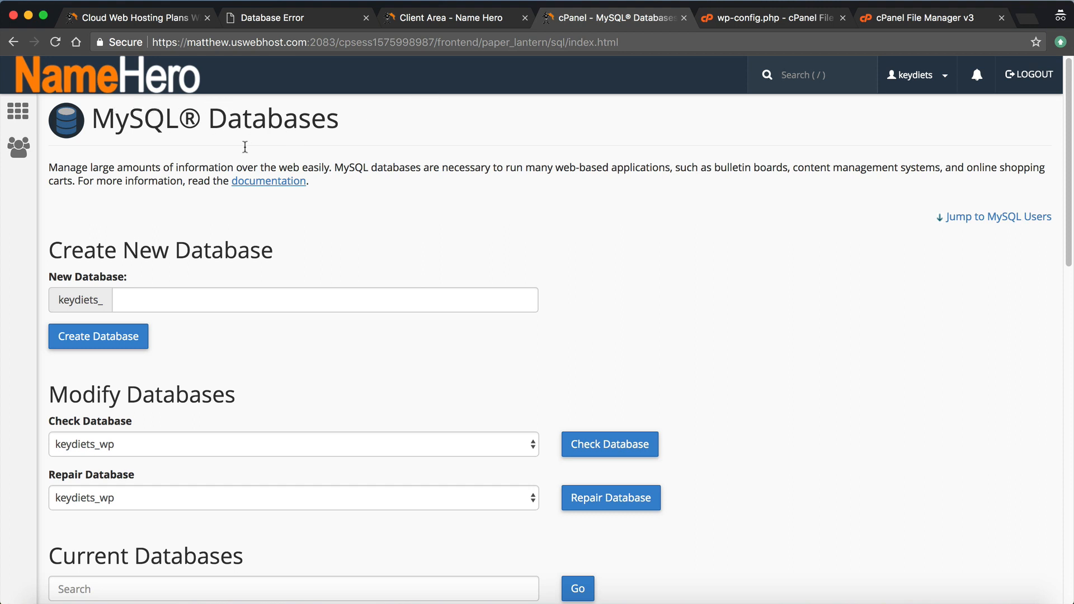
{"action": "scroll", "coordinate": [249, 425], "scroll_direction": "down", "scroll_amount": 5}
{"action": "left_click_drag", "start_coordinate": [114, 387], "coordinate": [51, 387]}
{"action": "right_click", "coordinate": [72, 387]}
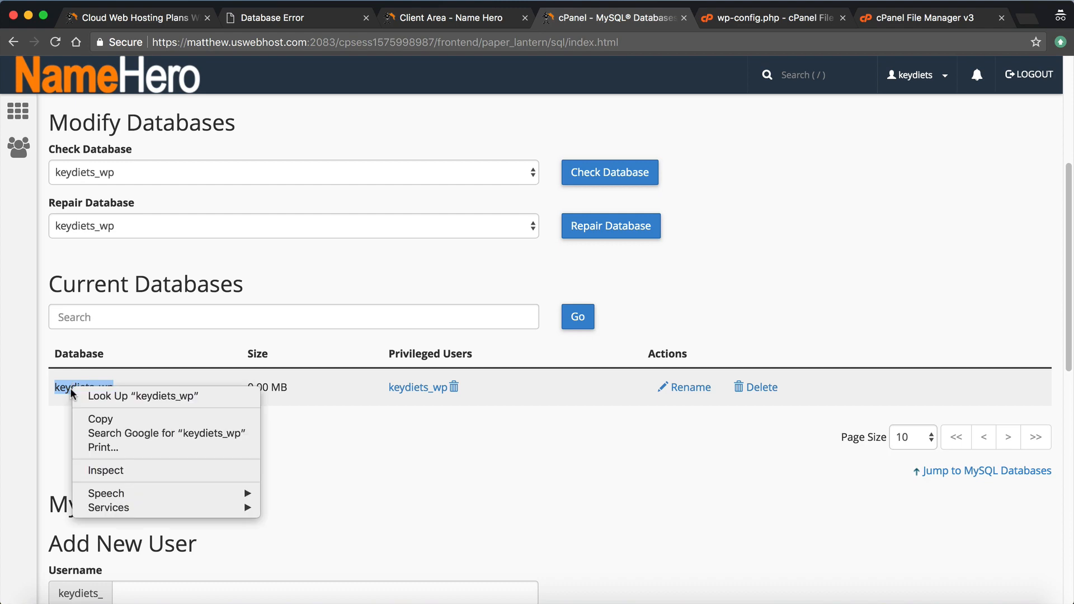
{"action": "left_click", "coordinate": [94, 418]}
- Replace the DB_NAME value in wp-config.php with the copied keydiets_wp, save the file, and reload keydiets.com
{"action": "left_click", "coordinate": [752, 20]}
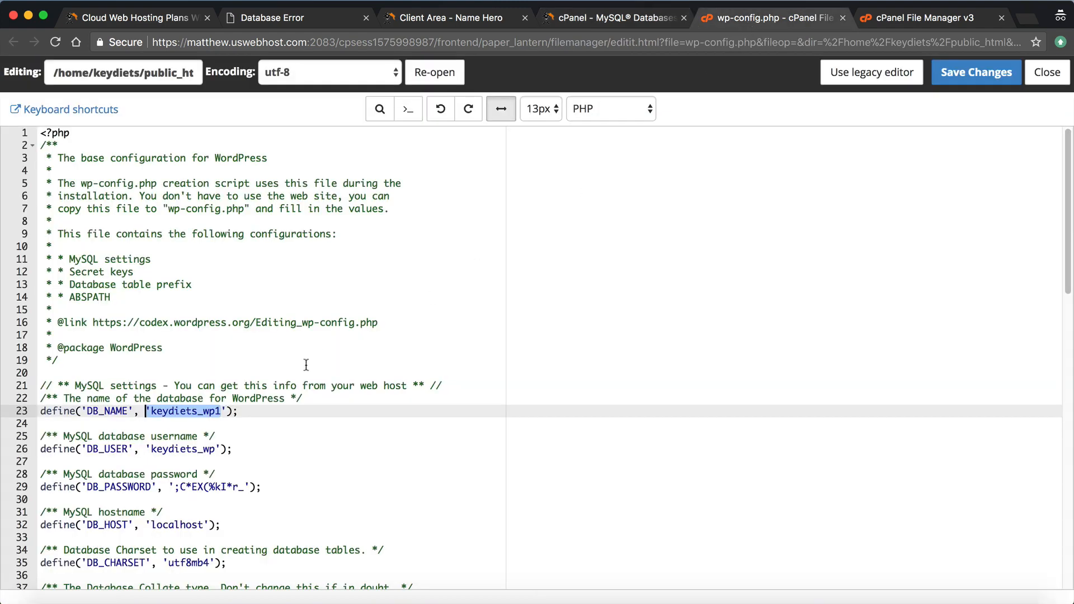
{"action": "left_click_drag", "start_coordinate": [150, 411], "coordinate": [222, 413]}
{"action": "right_click", "coordinate": [222, 413]}
{"action": "left_click", "coordinate": [260, 445]}
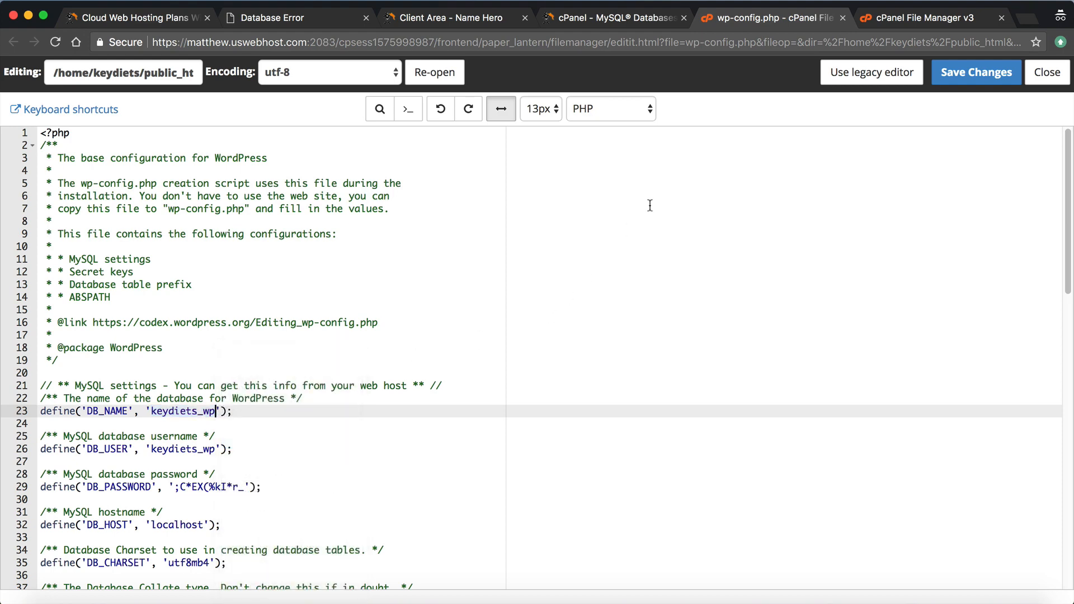
{"action": "left_click", "coordinate": [953, 81]}
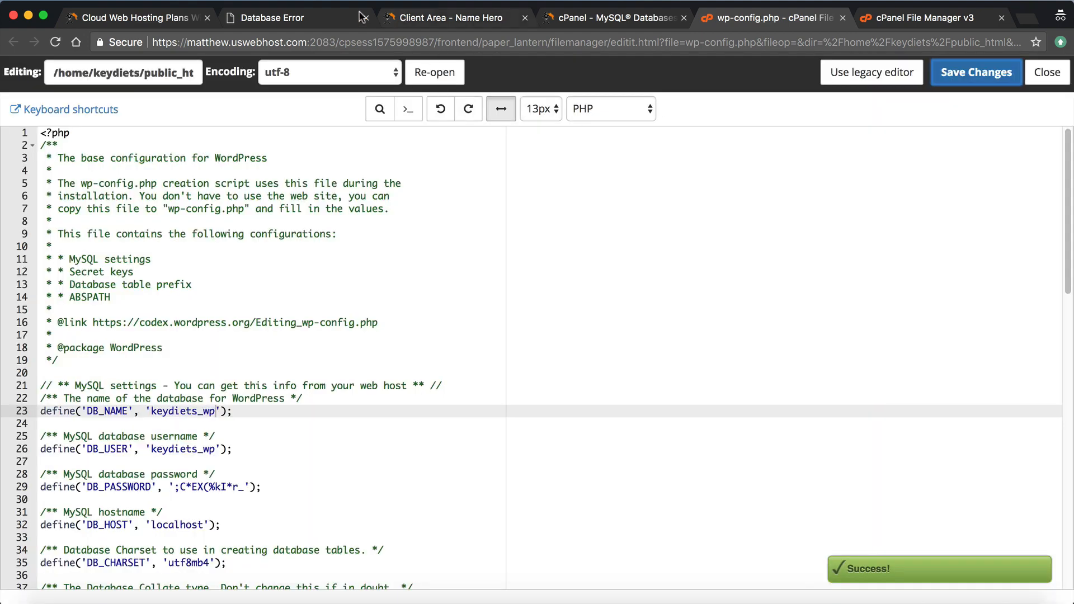
{"action": "left_click", "coordinate": [269, 17]}
{"action": "left_click", "coordinate": [55, 41]}
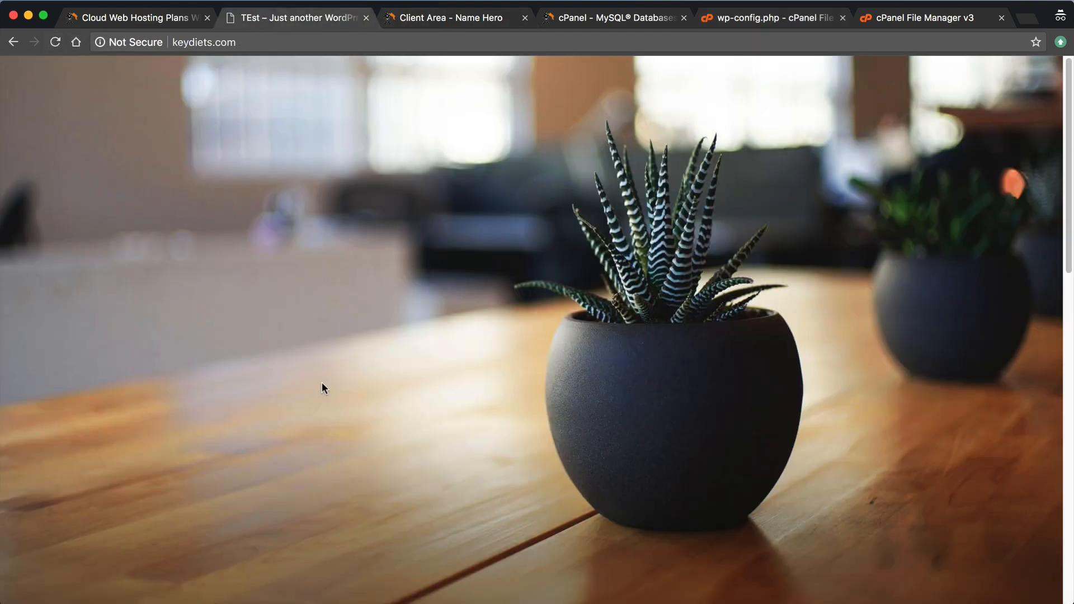
- Set DB_USER in wp-config.php to the wrong username keydiets_wp242, save the file, and reload keydiets.com
{"action": "left_click", "coordinate": [767, 25]}
{"action": "left_click_drag", "start_coordinate": [152, 411], "coordinate": [254, 418]}
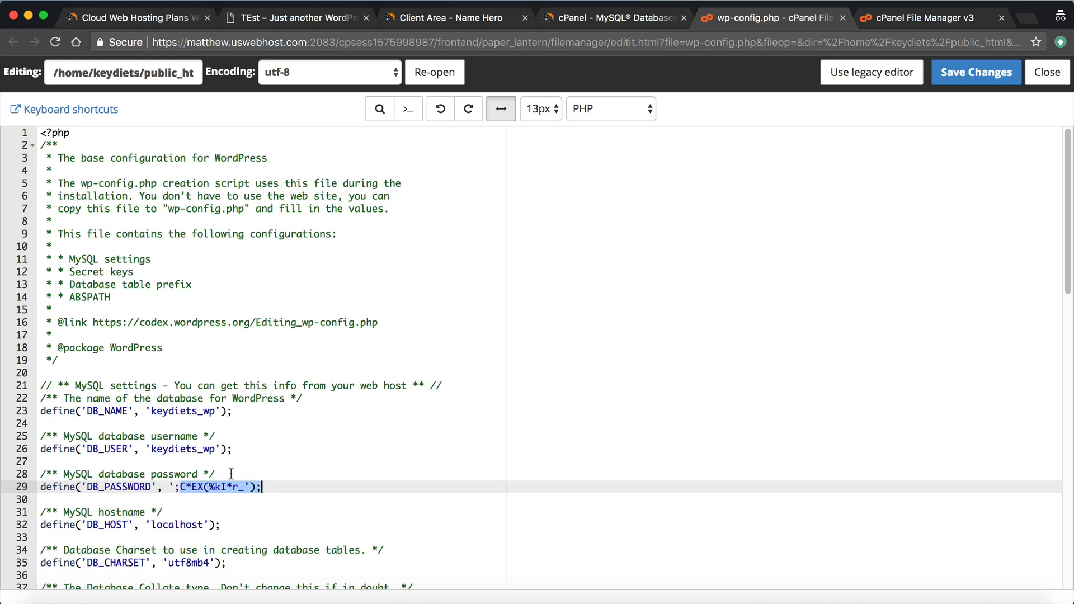
{"action": "left_click", "coordinate": [203, 450]}
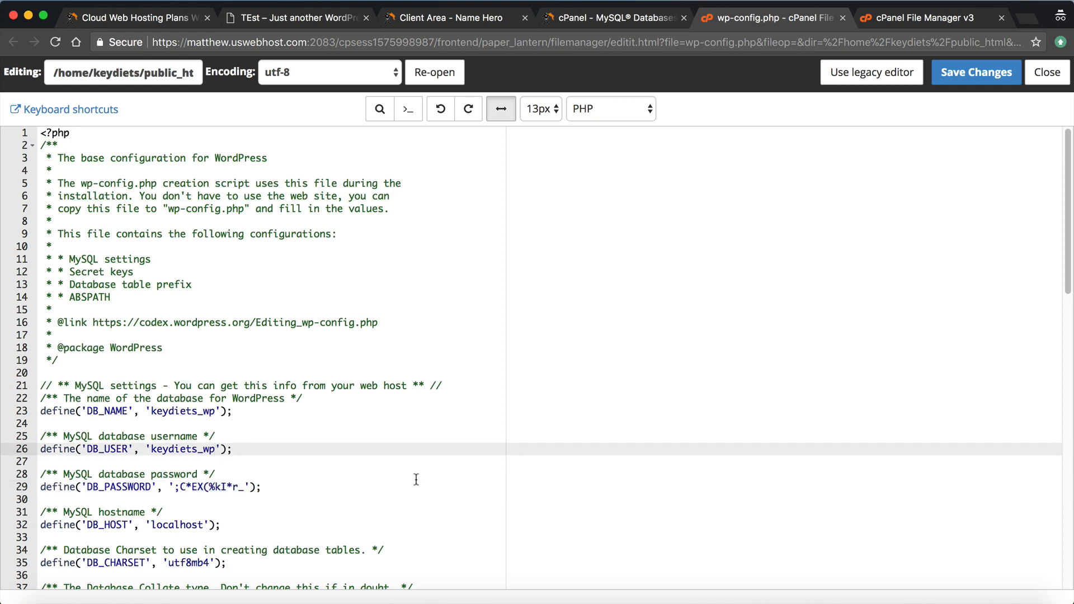
{"action": "type", "text": "wp242"}
{"action": "left_click", "coordinate": [952, 76]}
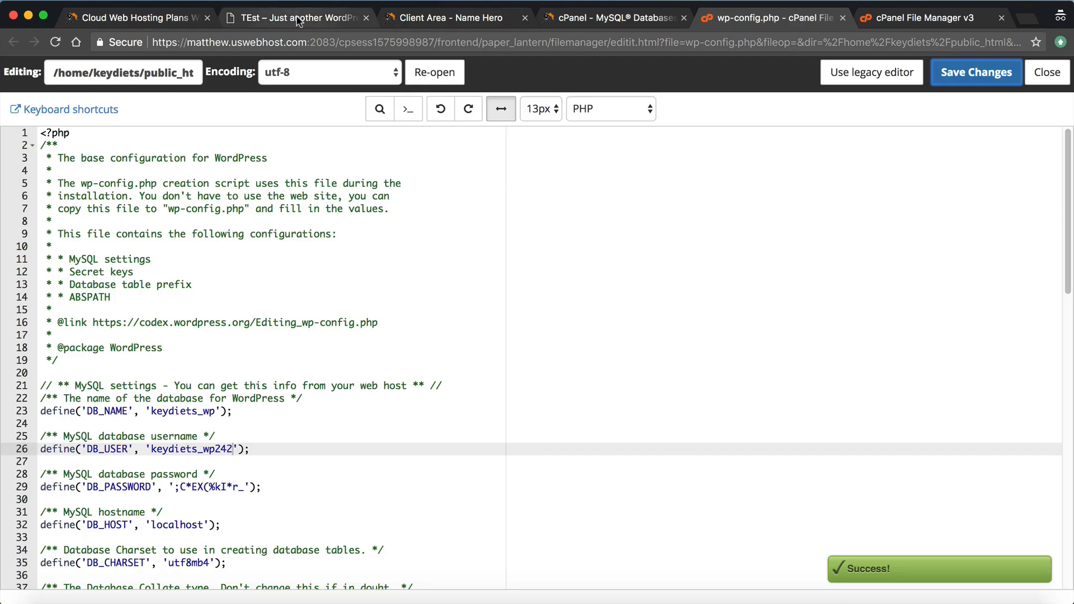
{"action": "left_click", "coordinate": [298, 21]}
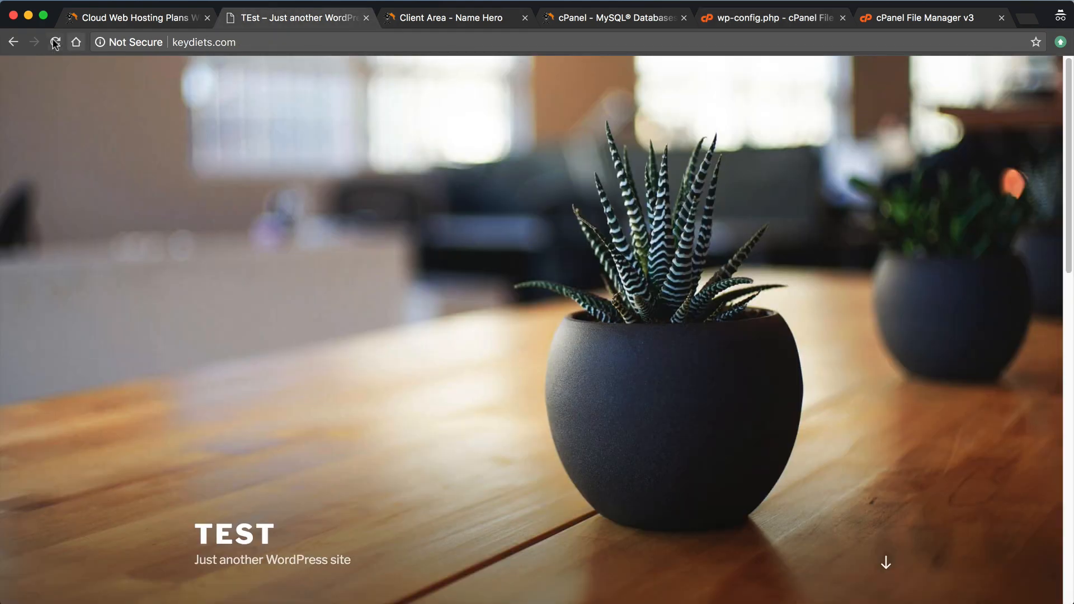
{"action": "left_click", "coordinate": [55, 42]}
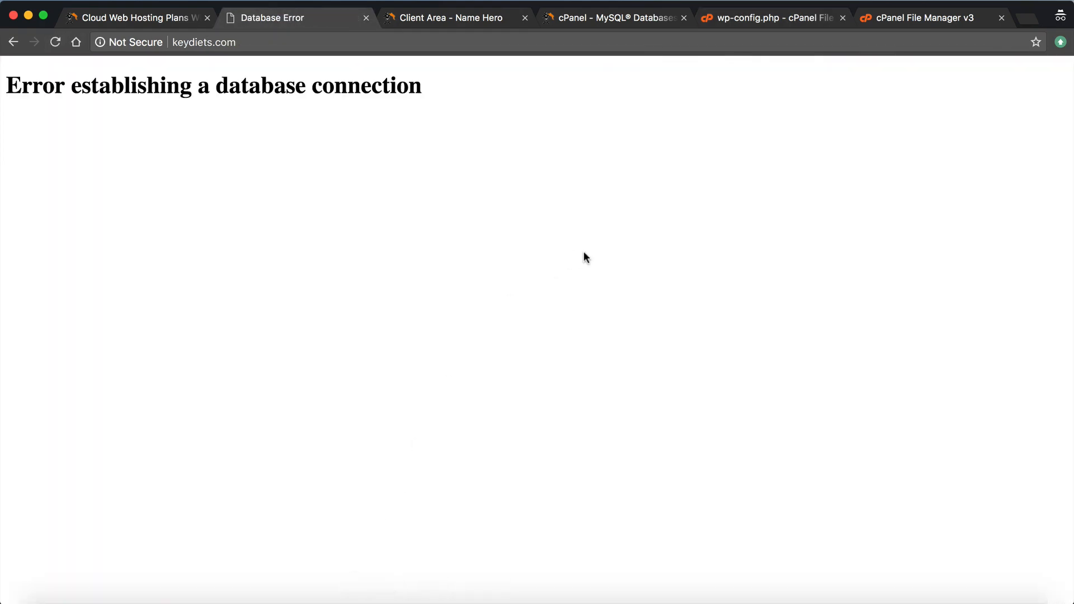
- Copy the privileged username keydiets_wp from the keydiets_wp row of Current Databases in cPanel
{"action": "left_click", "coordinate": [621, 20]}
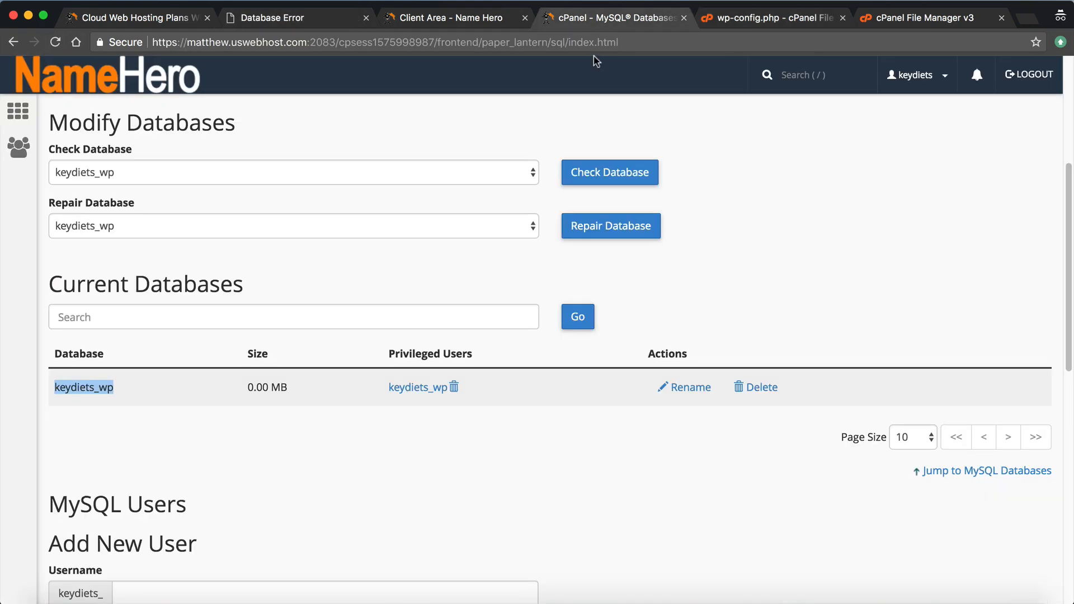
{"action": "left_click", "coordinate": [360, 430]}
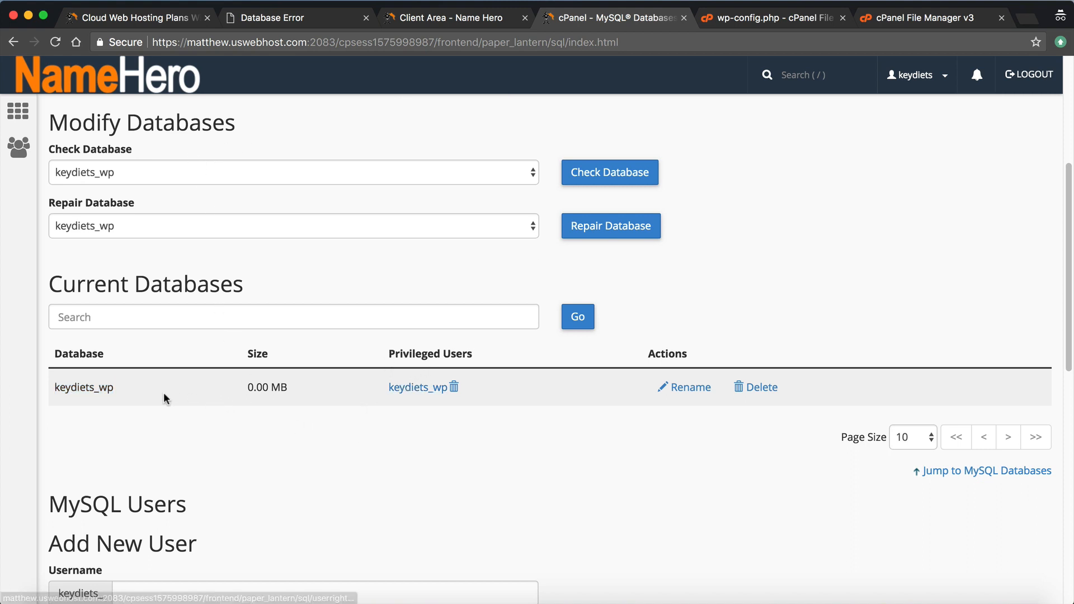
{"action": "left_click_drag", "start_coordinate": [99, 388], "coordinate": [29, 390]}
{"action": "left_click", "coordinate": [194, 405]}
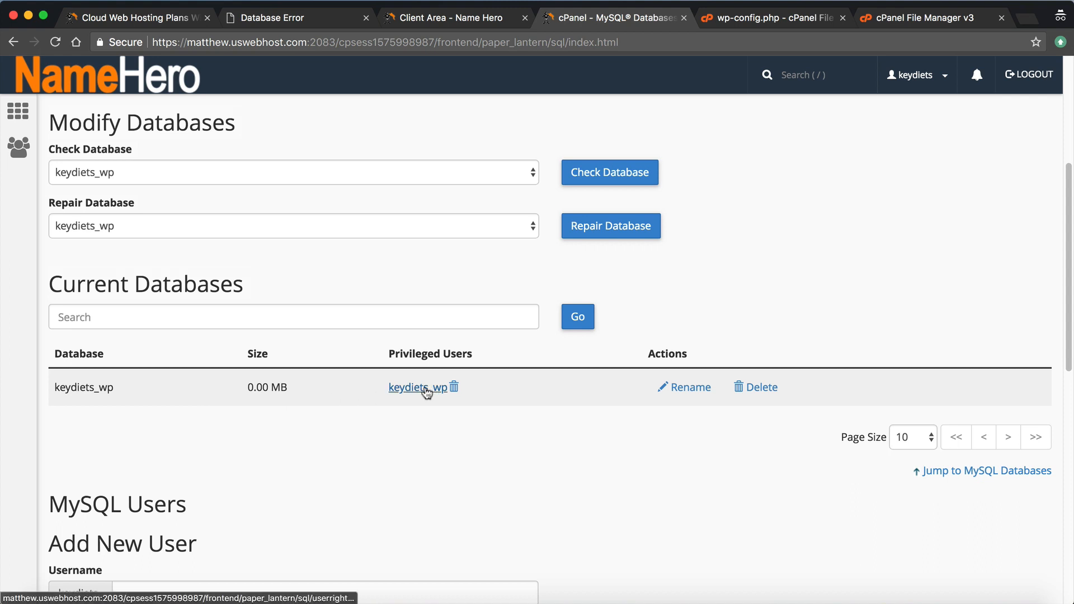
{"action": "left_click_drag", "start_coordinate": [388, 391], "coordinate": [451, 386]}
{"action": "key", "text": "super+c"}
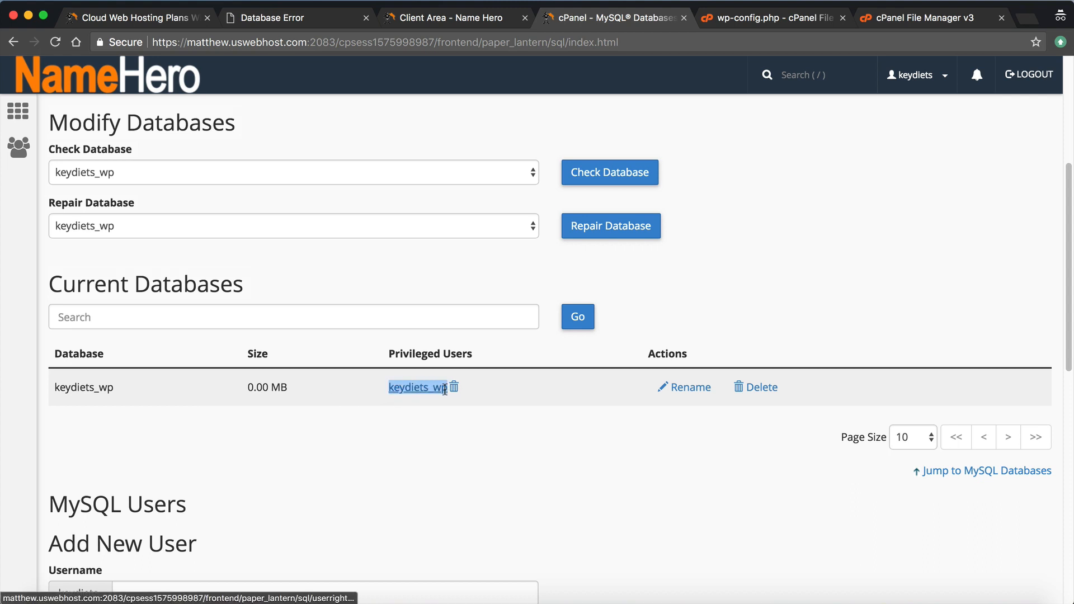
{"action": "right_click", "coordinate": [442, 388]}
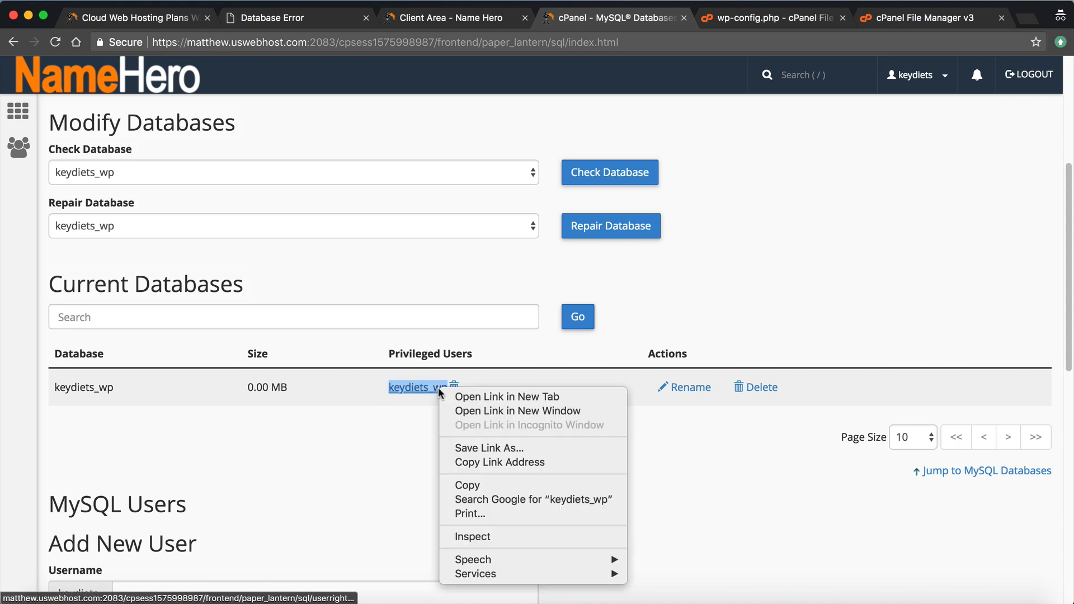
{"action": "left_click", "coordinate": [475, 484]}
- Replace the DB_USER value in wp-config.php with the copied keydiets_wp on a single line, save the file, and reload keydiets.com
{"action": "left_click", "coordinate": [793, 17]}
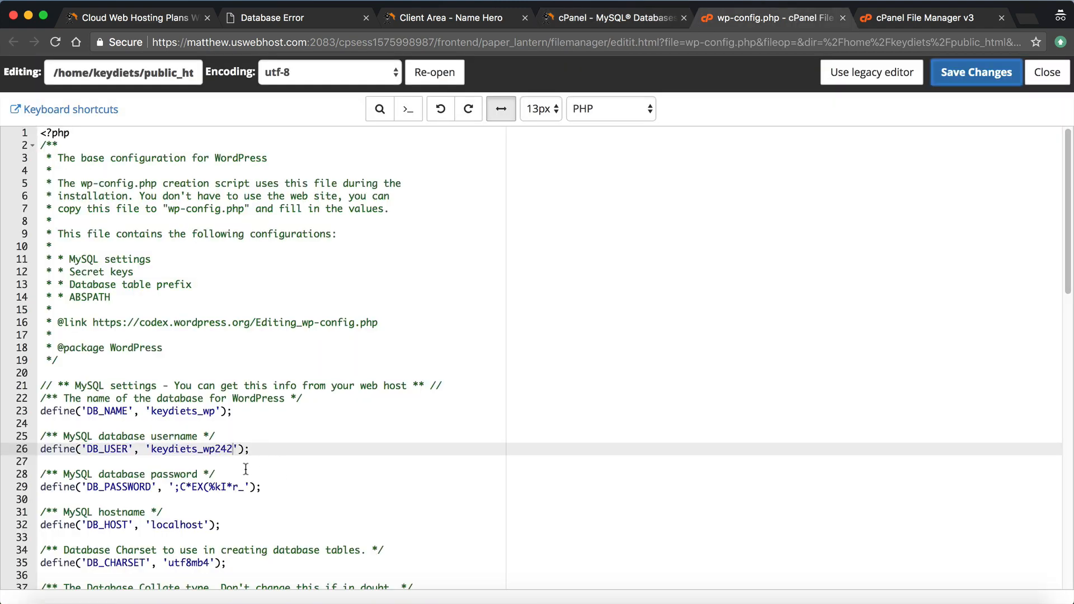
{"action": "left_click_drag", "start_coordinate": [232, 449], "coordinate": [150, 448]}
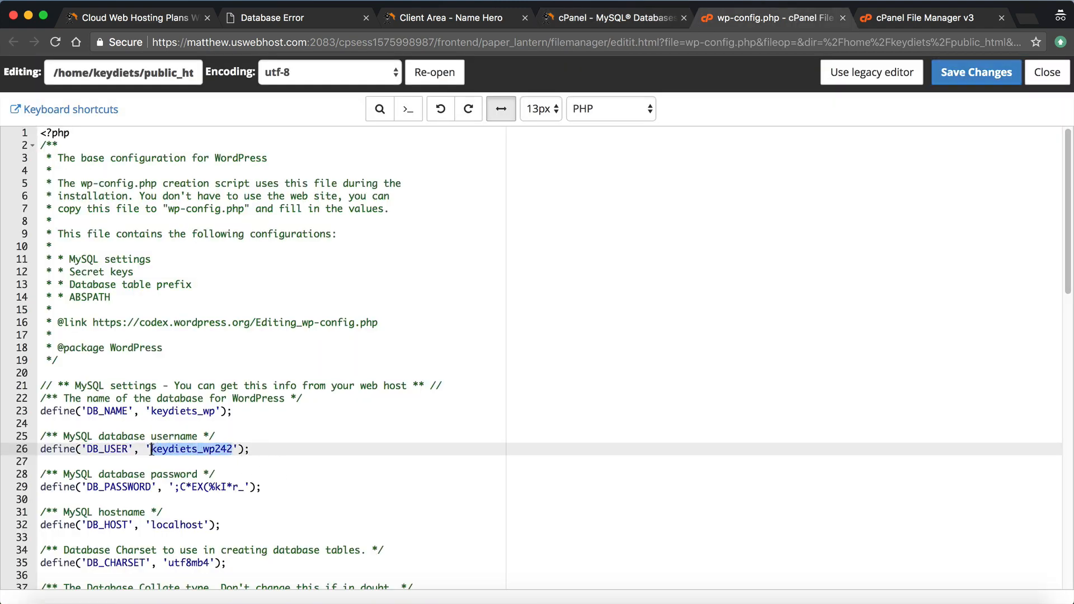
{"action": "right_click", "coordinate": [188, 449]}
{"action": "left_click", "coordinate": [240, 439]}
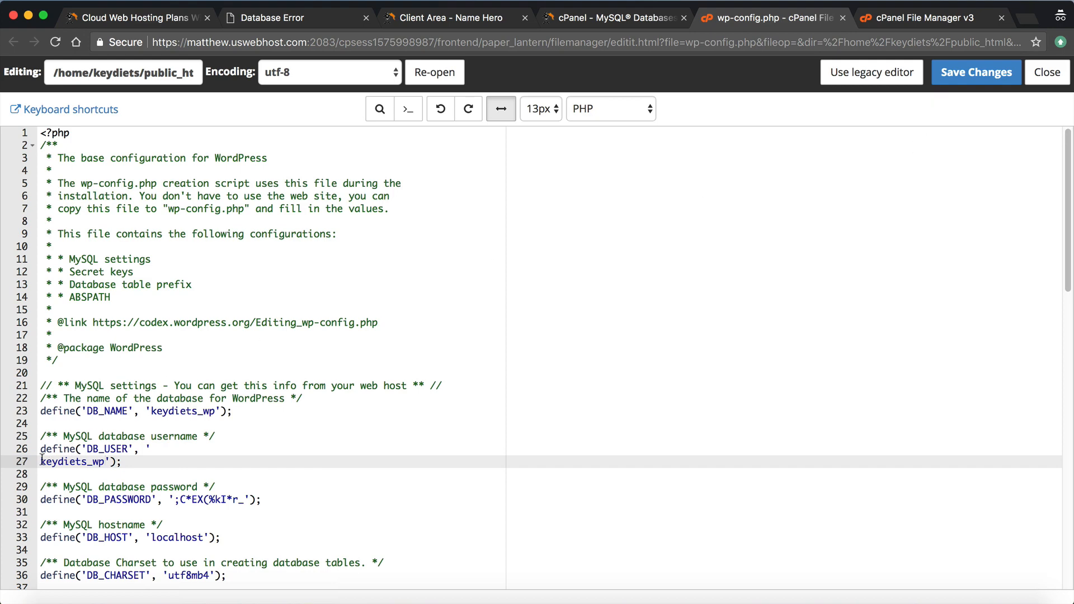
{"action": "key", "text": "BackSpace"}
{"action": "left_click", "coordinate": [984, 72]}
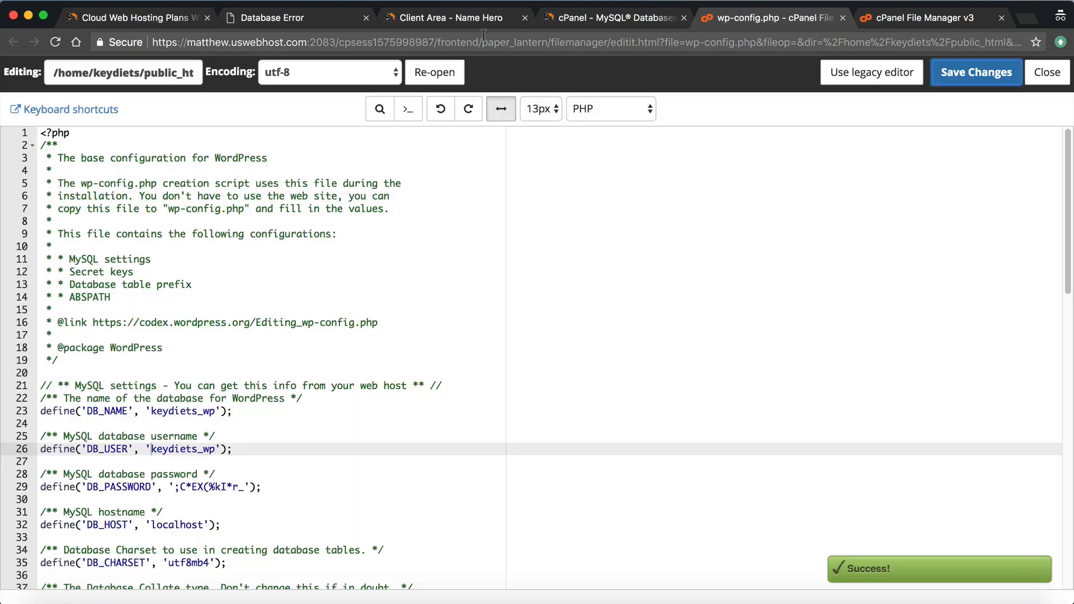
{"action": "left_click", "coordinate": [297, 17]}
{"action": "left_click", "coordinate": [54, 43]}
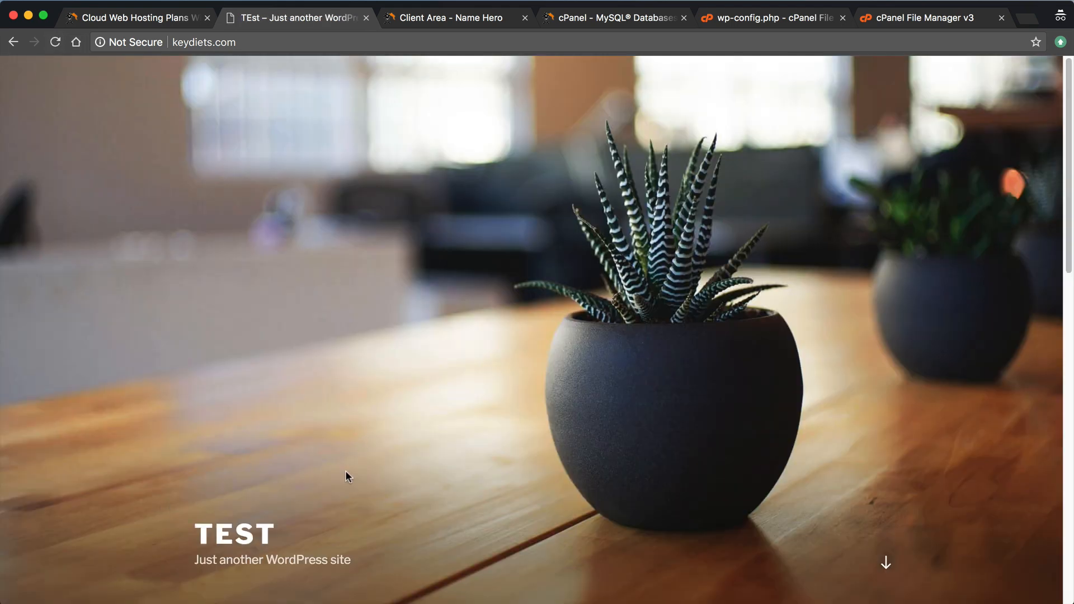
- Review the DB_NAME, DB_USER and DB_PASSWORD definitions in wp-config.php by highlighting each line
{"action": "left_click", "coordinate": [752, 22]}
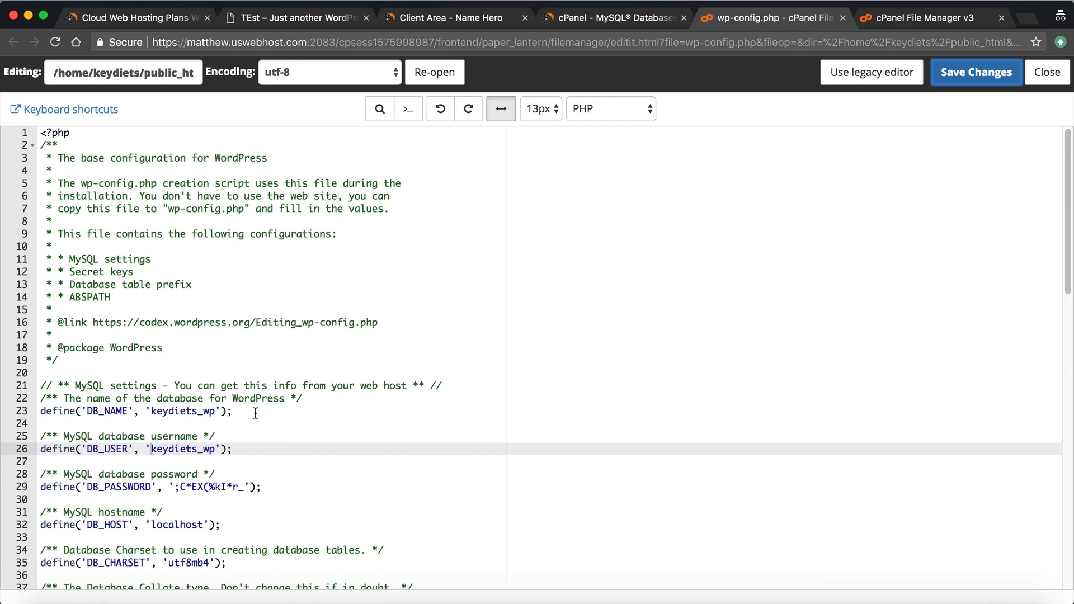
{"action": "left_click_drag", "start_coordinate": [255, 413], "coordinate": [150, 413]}
{"action": "left_click_drag", "start_coordinate": [233, 448], "coordinate": [141, 448]}
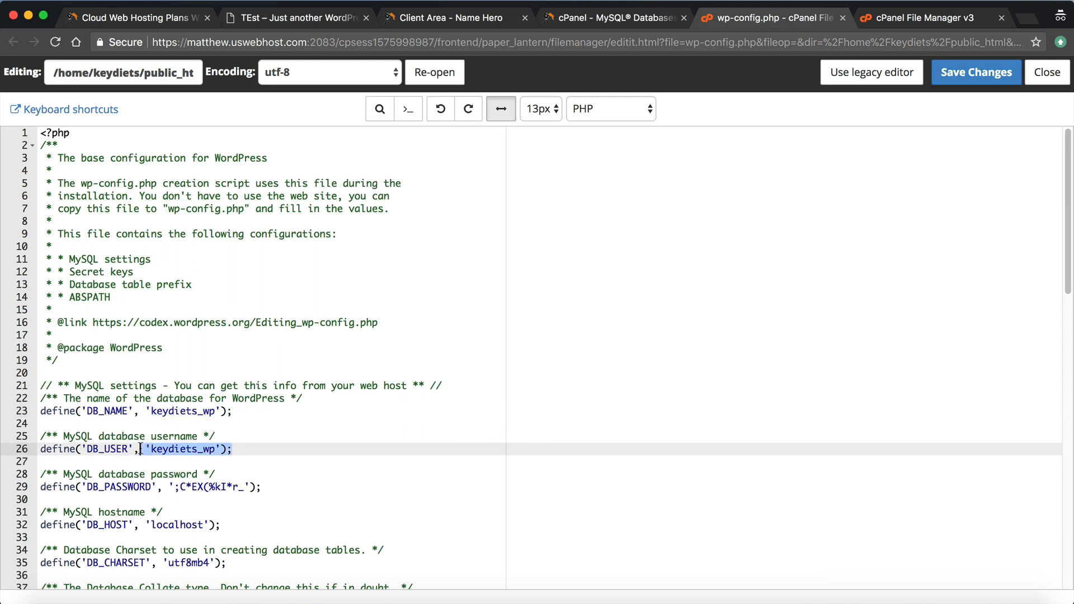
{"action": "left_click_drag", "start_coordinate": [261, 486], "coordinate": [134, 486]}
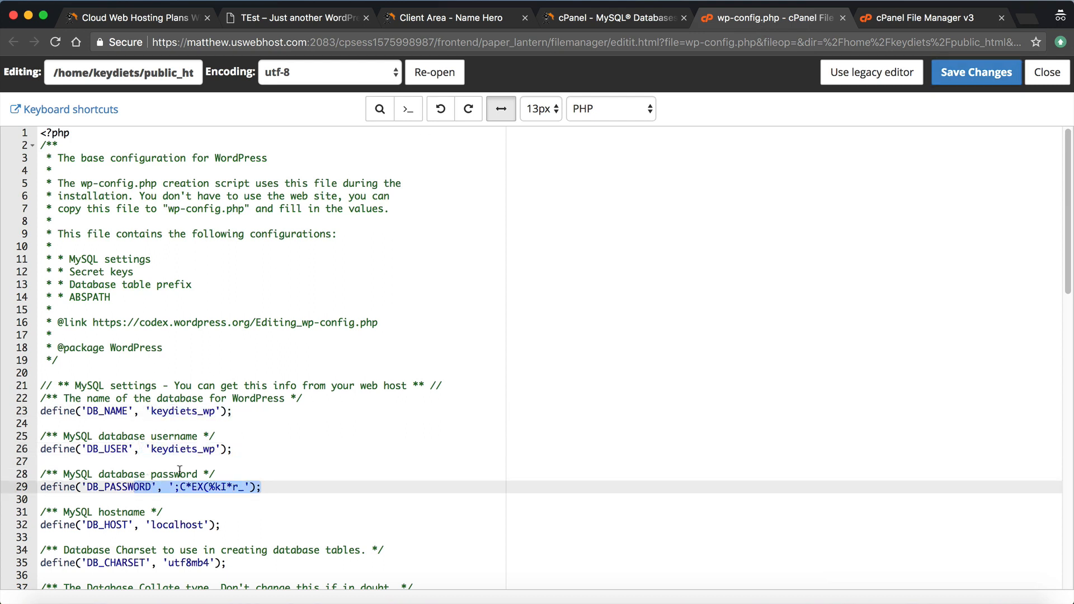
{"action": "left_click_drag", "start_coordinate": [255, 448], "coordinate": [144, 448]}
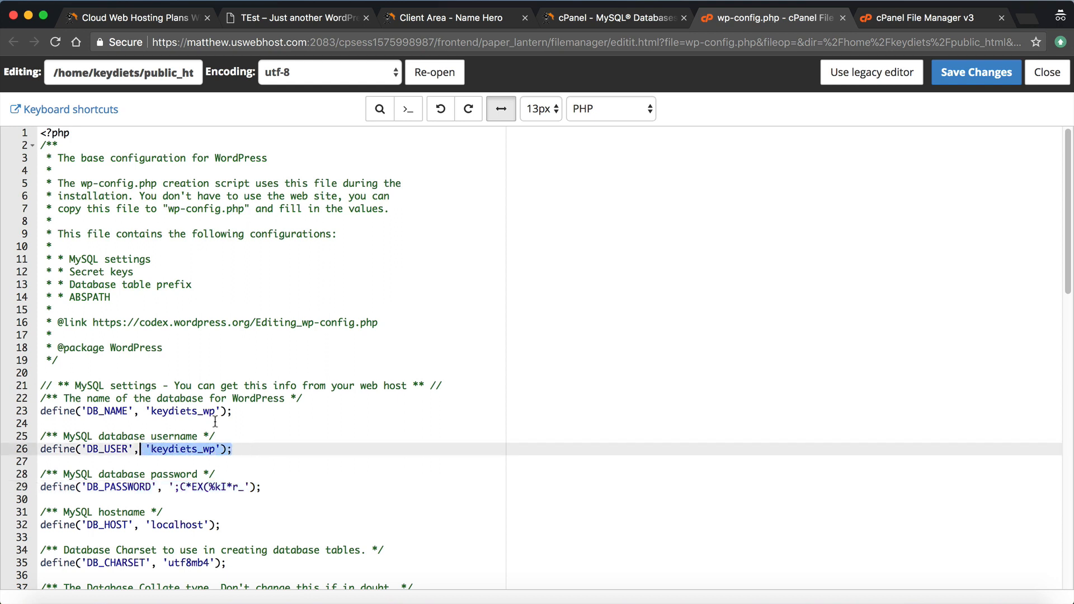
{"action": "left_click_drag", "start_coordinate": [232, 411], "coordinate": [127, 411]}
{"action": "left_click", "coordinate": [359, 457]}
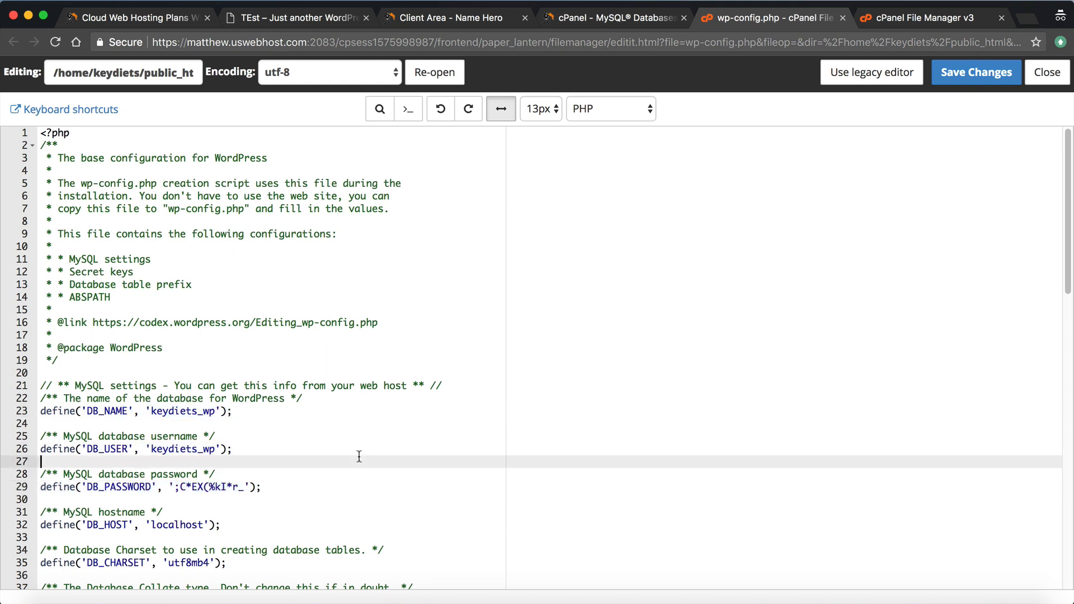
{"action": "left_click", "coordinate": [371, 485]}
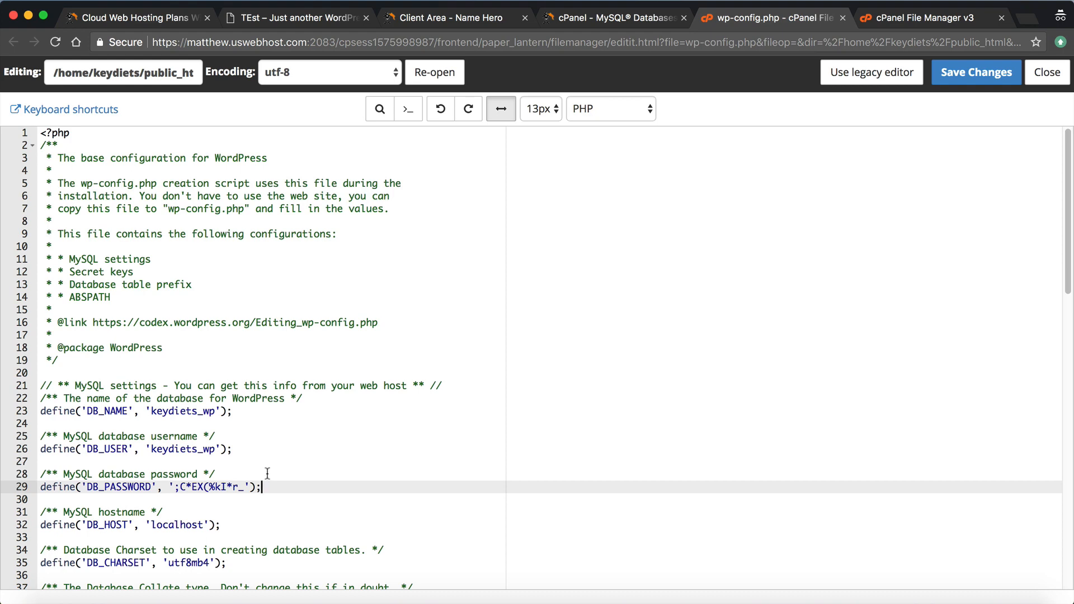
- Set DB_HOST in wp-config.php to the wrong address 128.128.1.1, save the file, and reload keydiets.com
{"action": "scroll", "coordinate": [267, 473], "scroll_direction": "down", "scroll_amount": 5}
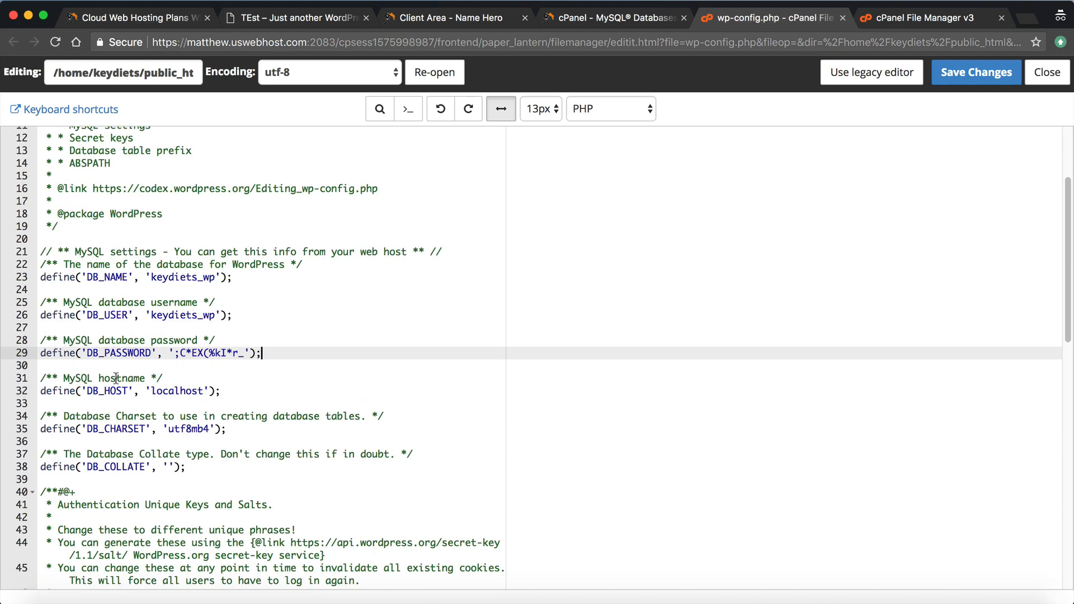
{"action": "left_click_drag", "start_coordinate": [151, 390], "coordinate": [205, 390]}
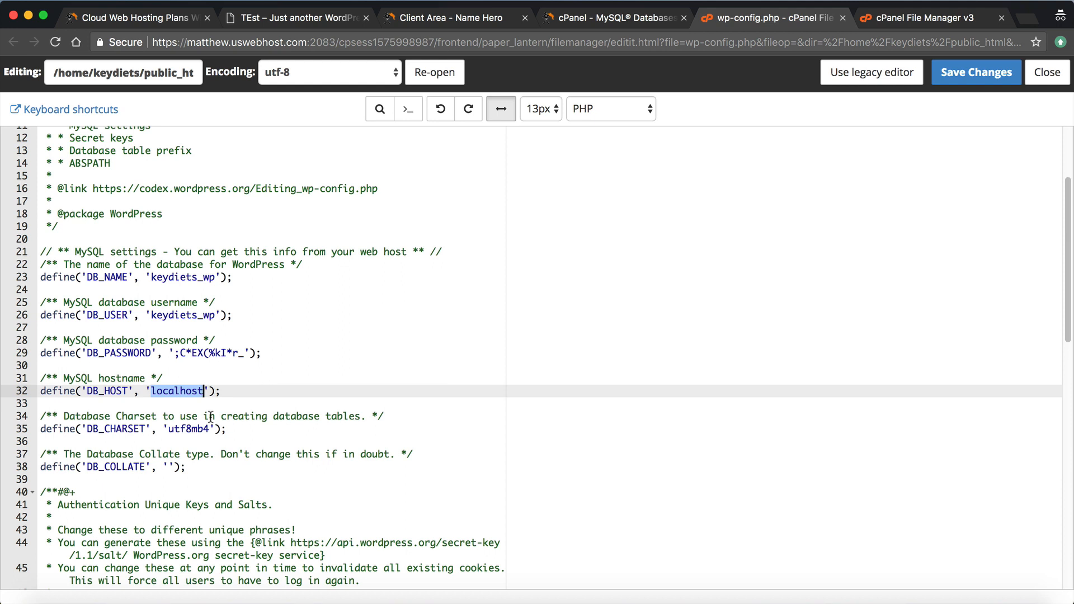
{"action": "type", "text": "128"}
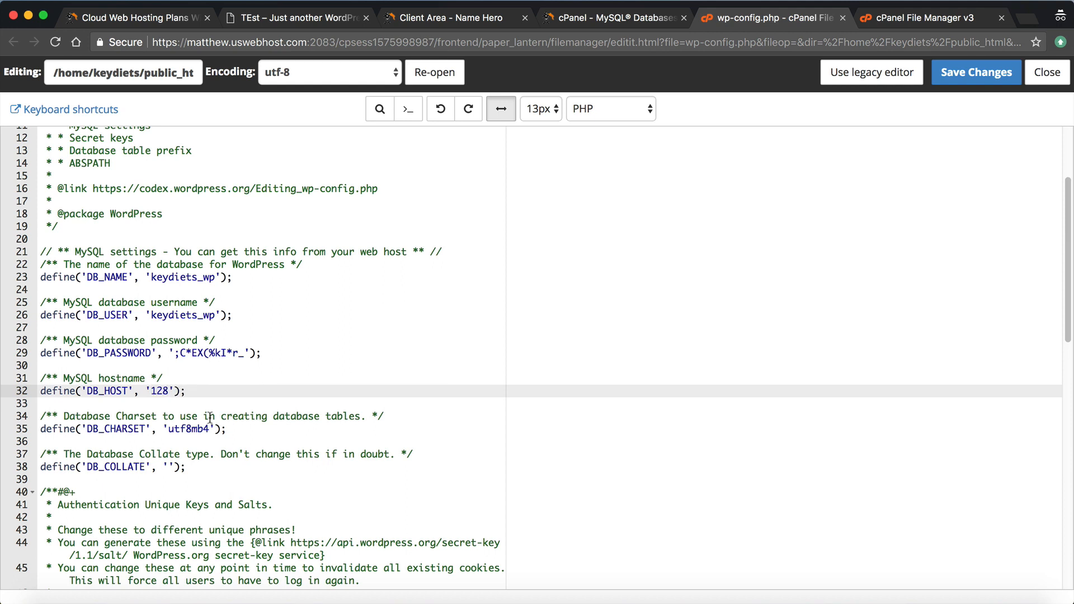
{"action": "type", "text": ".128.1.1"}
{"action": "left_click", "coordinate": [961, 69]}
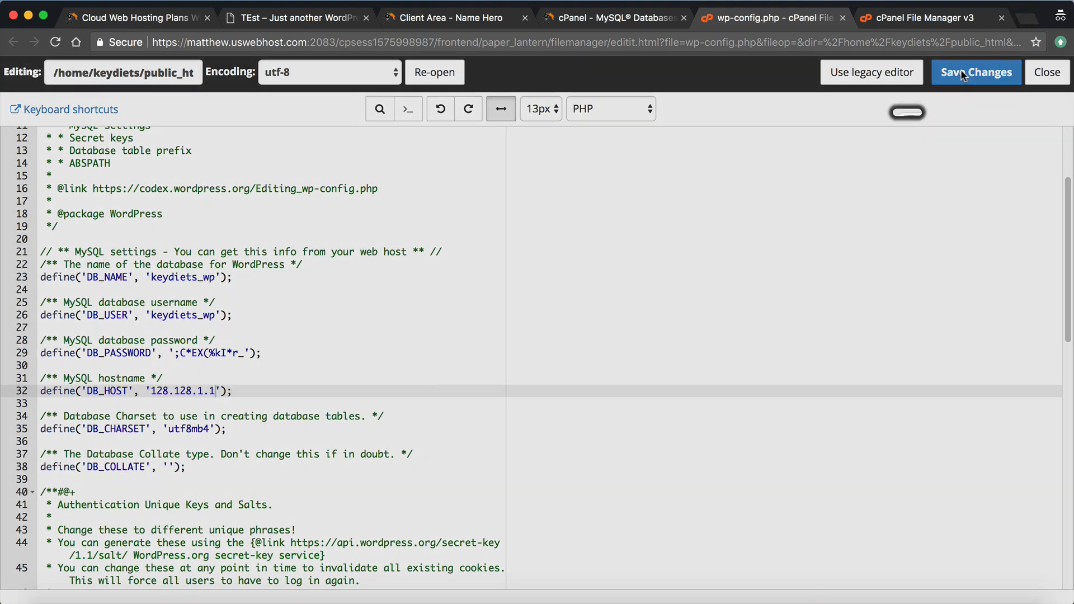
{"action": "left_click", "coordinate": [316, 16]}
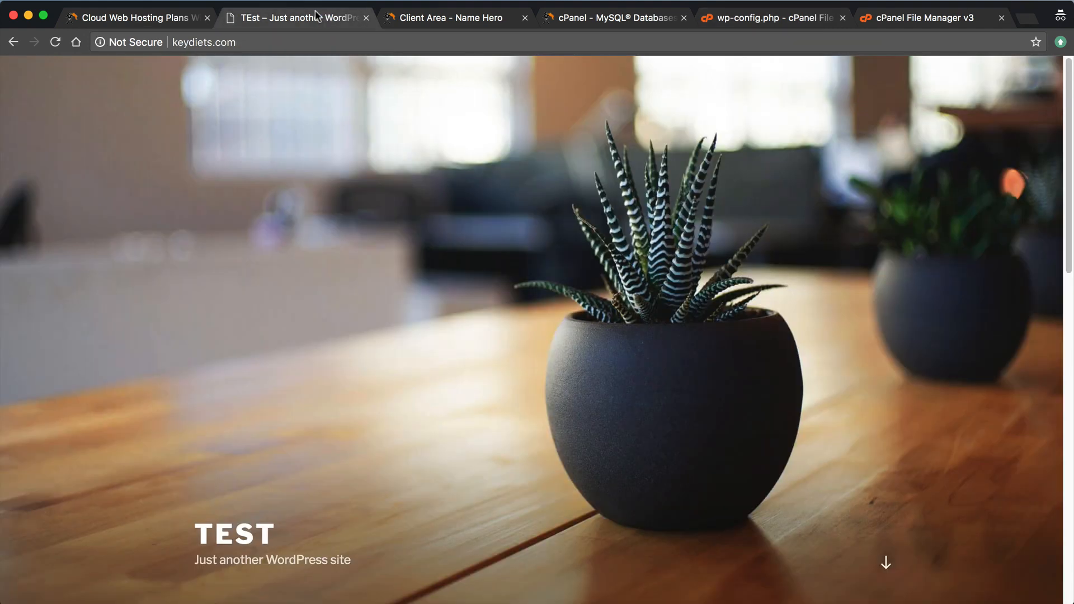
{"action": "left_click", "coordinate": [55, 42]}
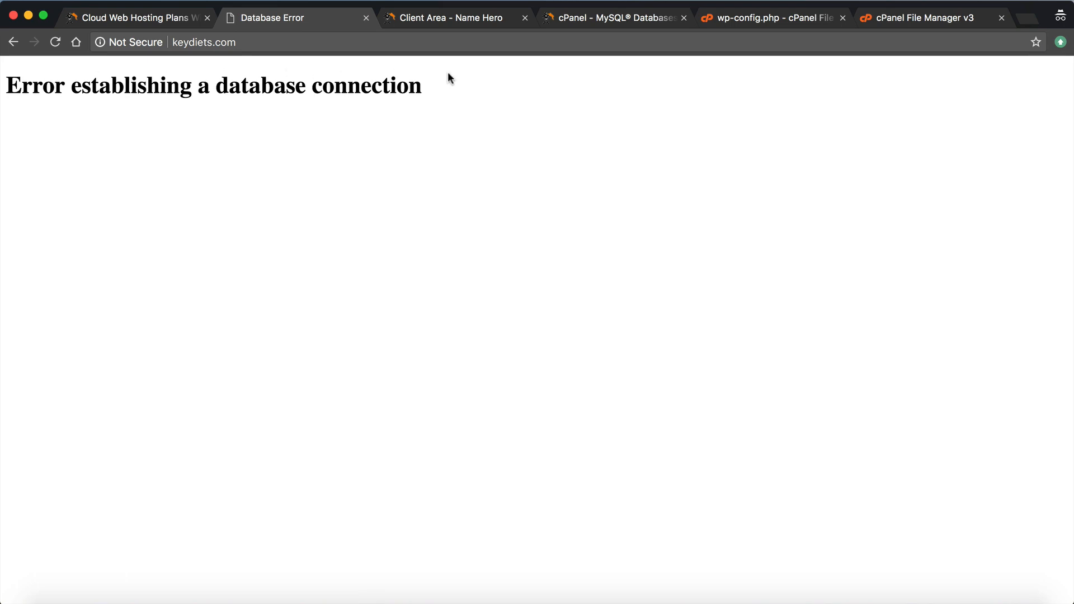
- Set DB_HOST in wp-config.php back to localhost, save the file, and reload keydiets.com
{"action": "left_click", "coordinate": [737, 21]}
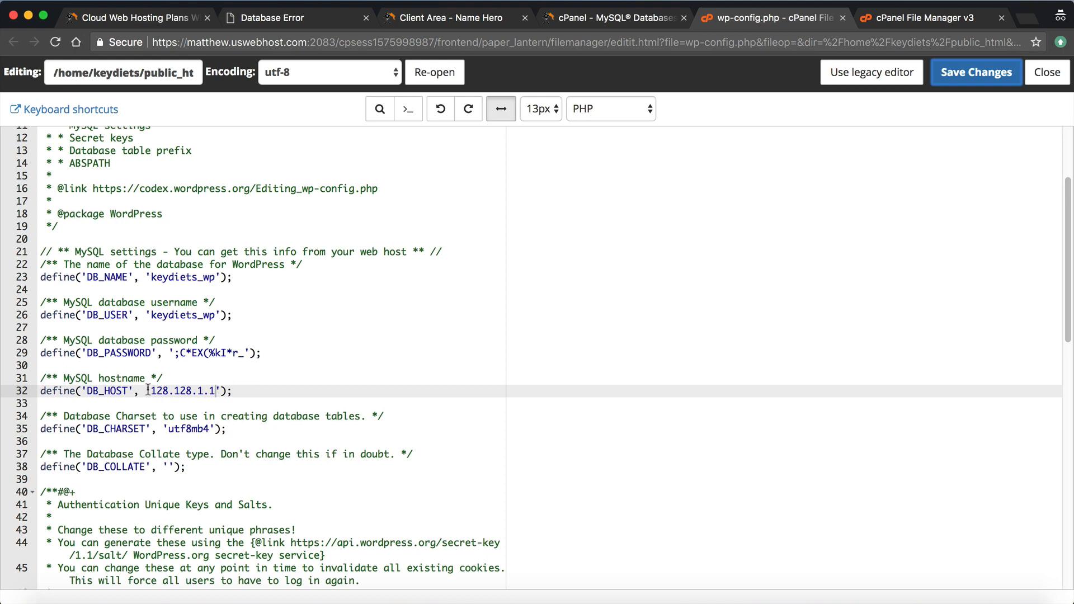
{"action": "left_click_drag", "start_coordinate": [151, 390], "coordinate": [214, 387]}
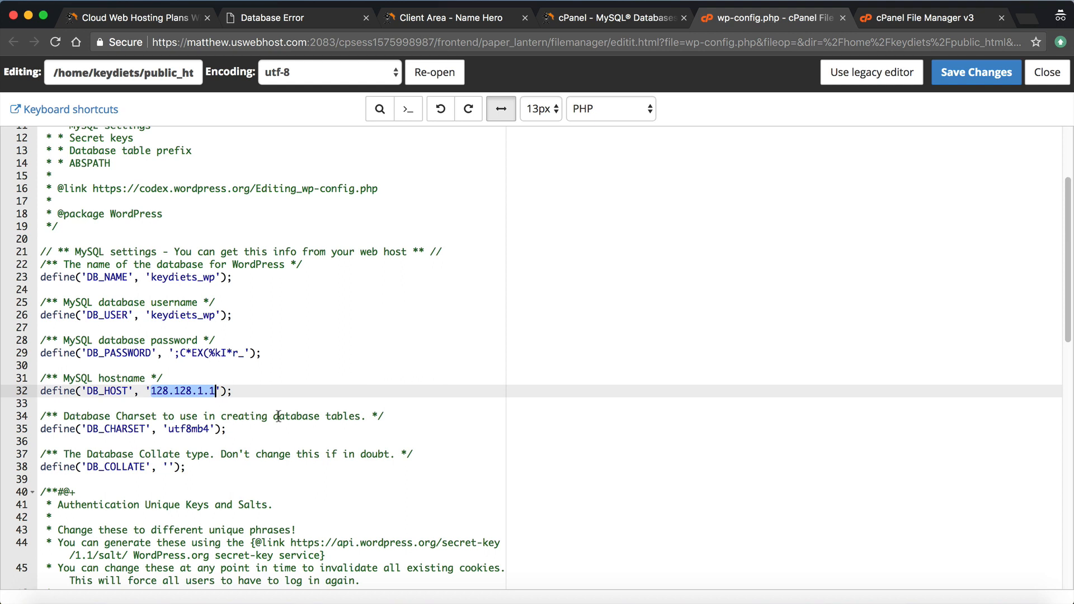
{"action": "type", "text": "localhost"}
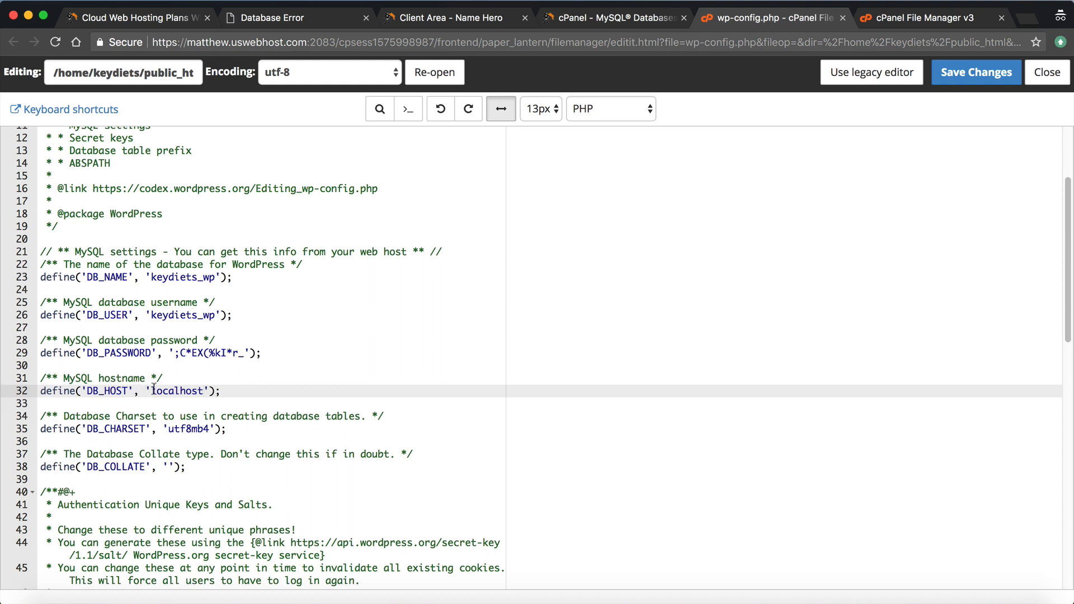
{"action": "left_click_drag", "start_coordinate": [150, 389], "coordinate": [203, 389]}
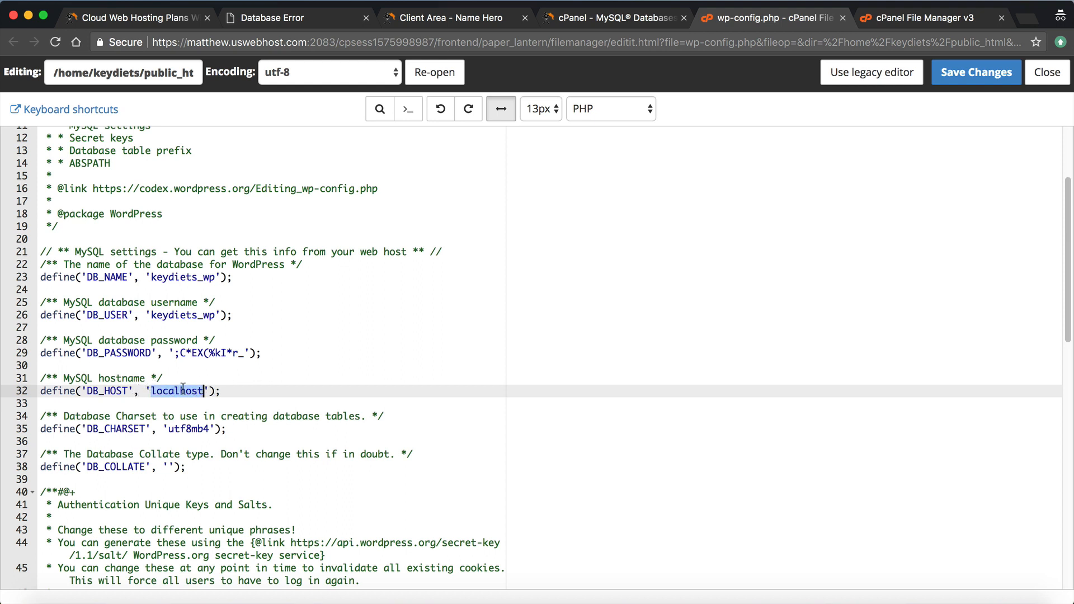
{"action": "left_click", "coordinate": [962, 81]}
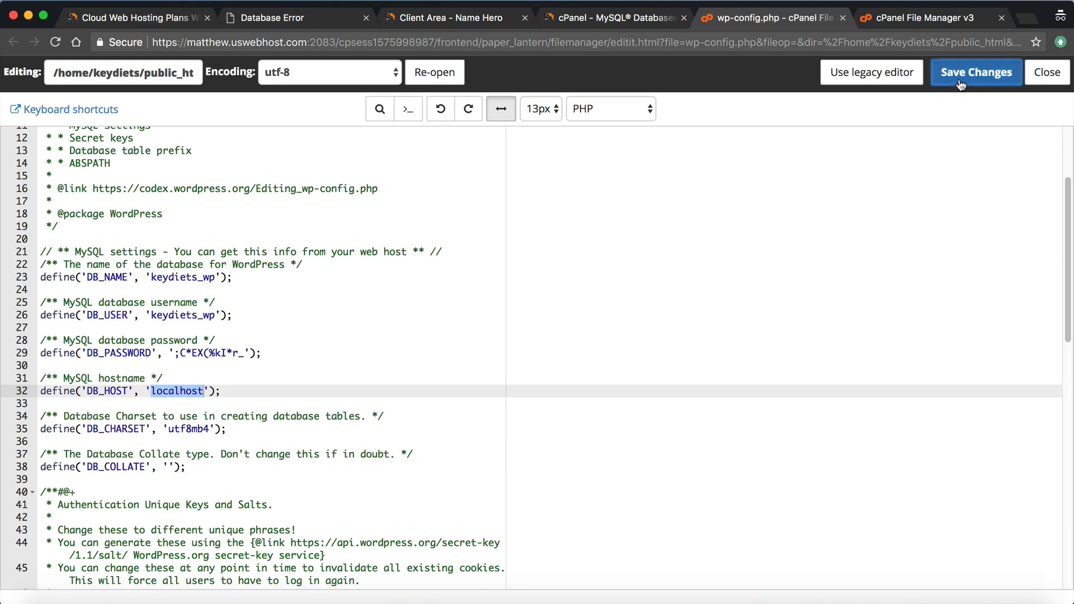
{"action": "left_click", "coordinate": [272, 17]}
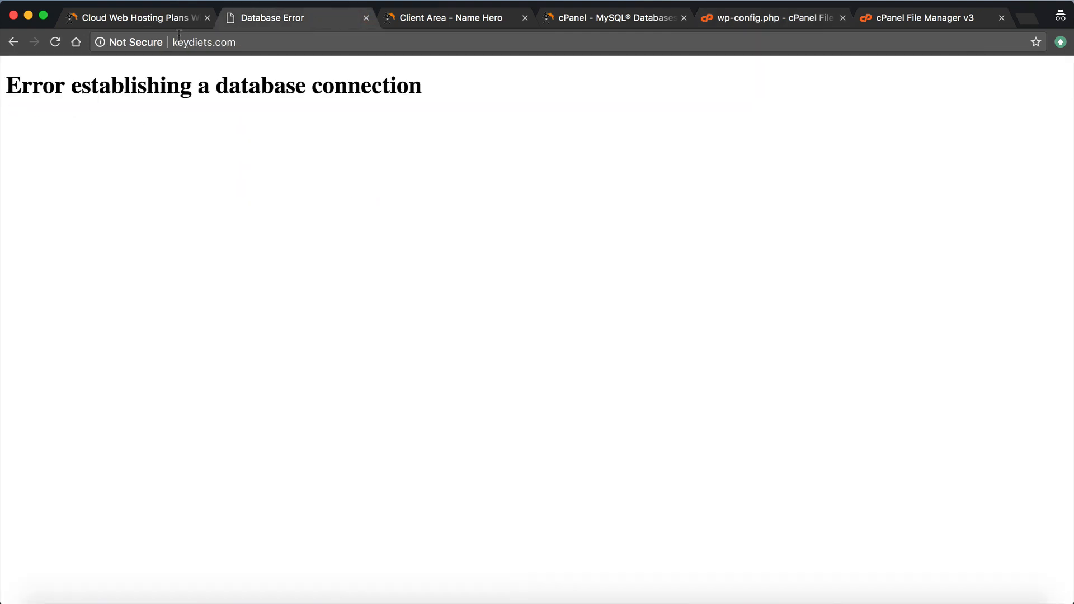
{"action": "left_click", "coordinate": [55, 42]}
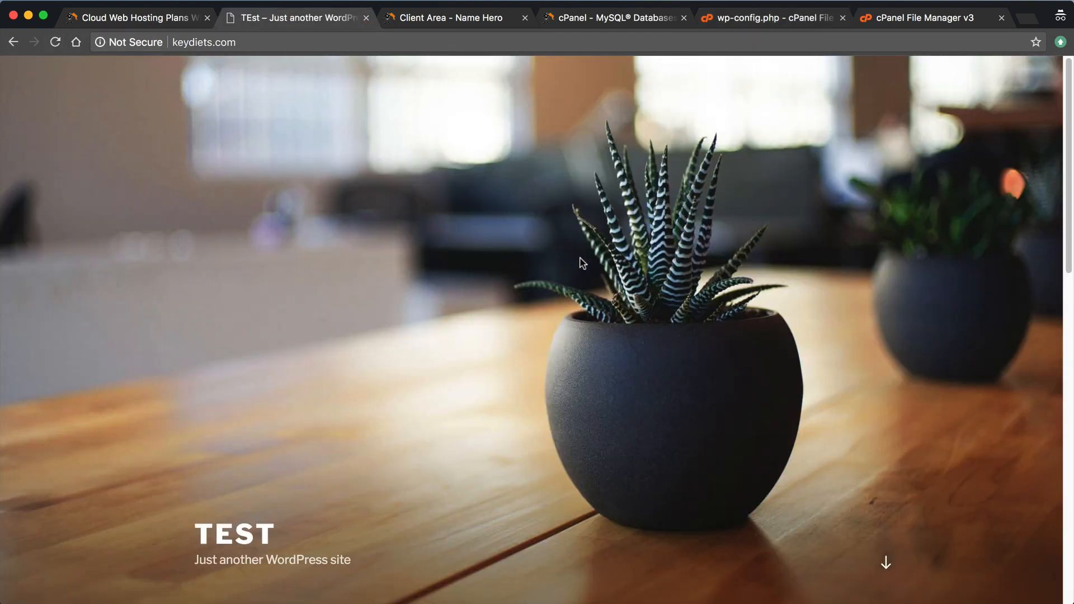
- Examine the database name, username, password and hostname definitions in wp-config.php, highlighting them one after another
{"action": "left_click", "coordinate": [769, 19]}
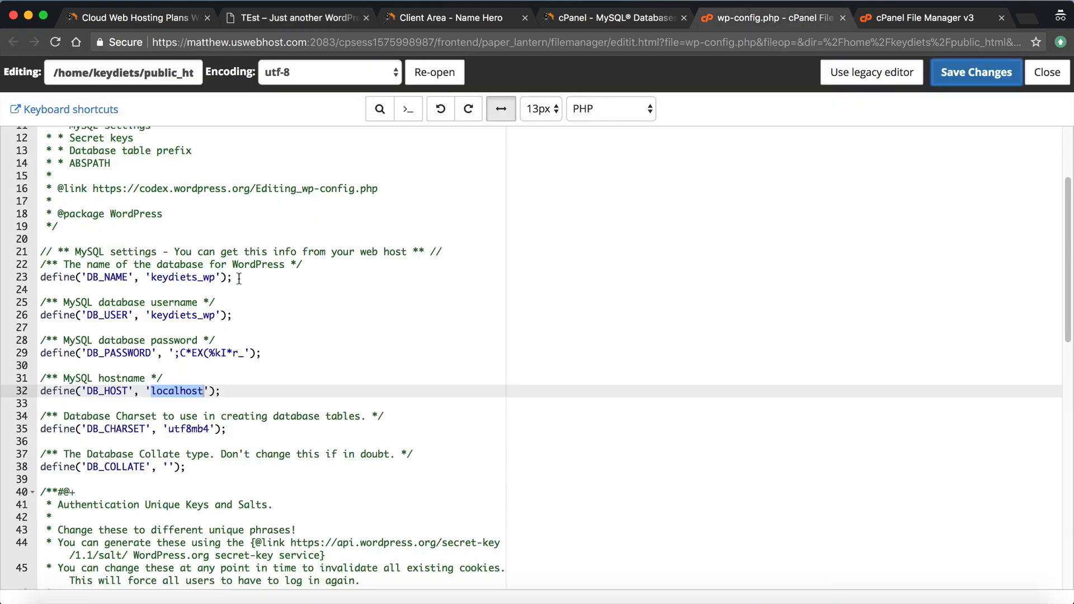
{"action": "left_click_drag", "start_coordinate": [239, 278], "coordinate": [69, 278]}
{"action": "left_click", "coordinate": [278, 317]}
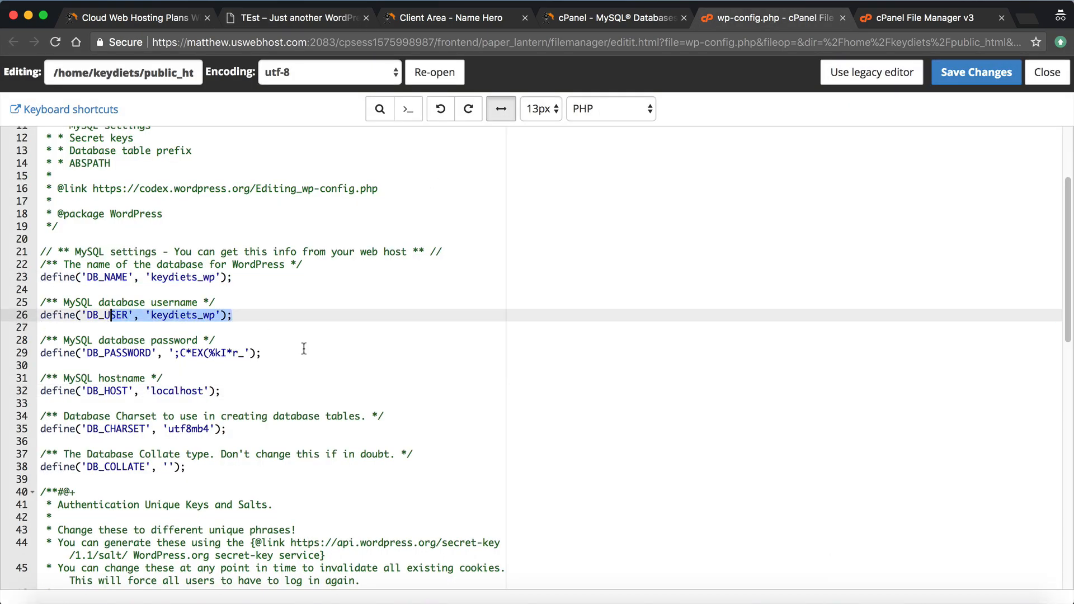
{"action": "left_click_drag", "start_coordinate": [305, 353], "coordinate": [169, 354]}
{"action": "left_click_drag", "start_coordinate": [266, 392], "coordinate": [146, 391]}
{"action": "left_click_drag", "start_coordinate": [272, 391], "coordinate": [137, 390]}
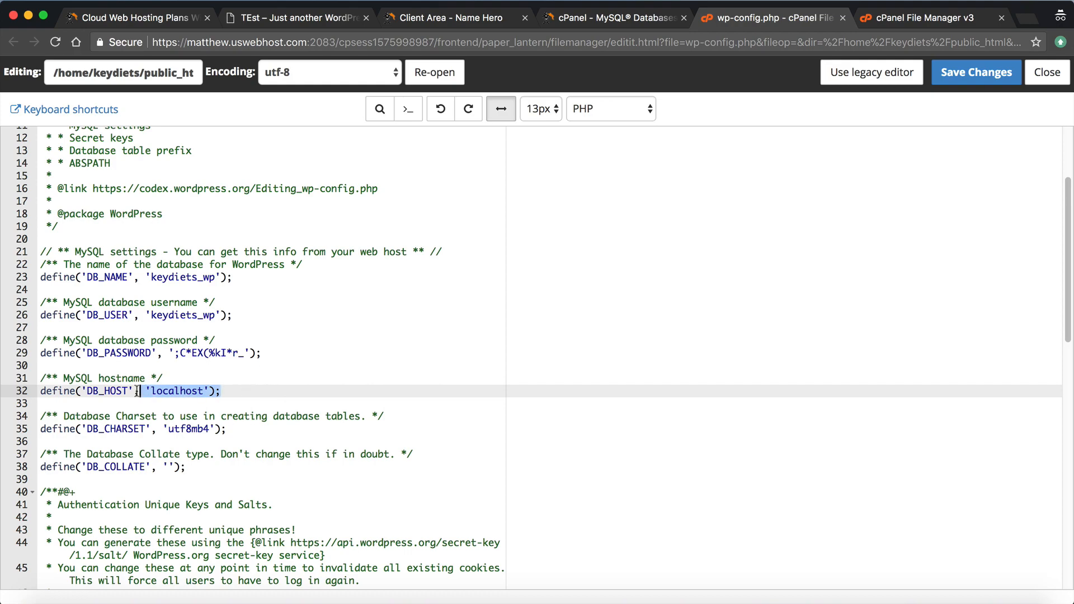
- Set $table_prefix near the end of wp-config.php to the wrong prefix 1wp_ and save the file
{"action": "scroll", "coordinate": [193, 419], "scroll_direction": "down", "scroll_amount": 10}
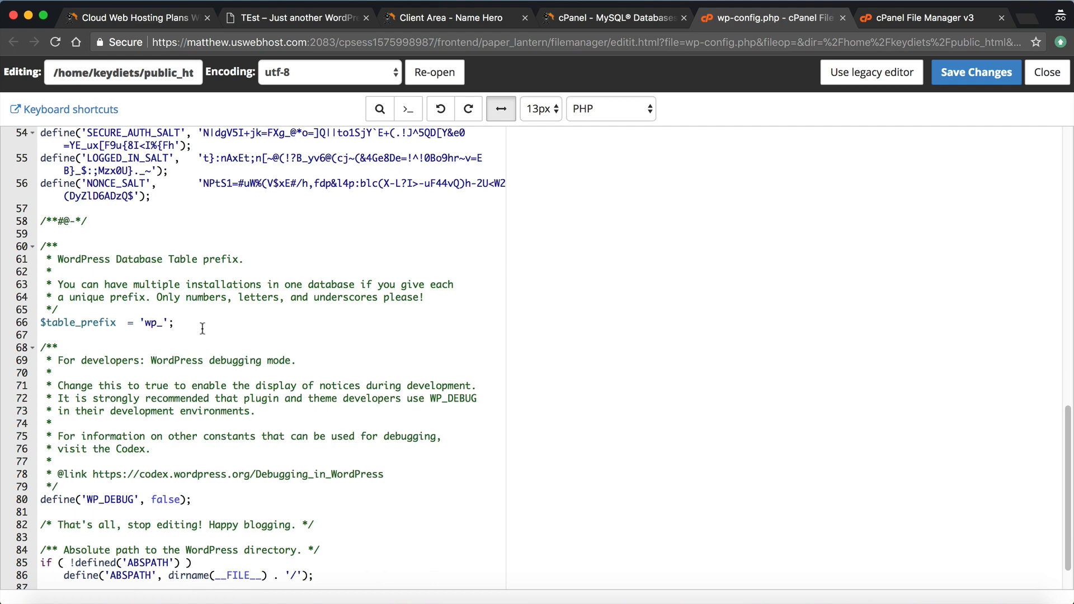
{"action": "left_click_drag", "start_coordinate": [203, 328], "coordinate": [25, 321]}
{"action": "left_click", "coordinate": [217, 324]}
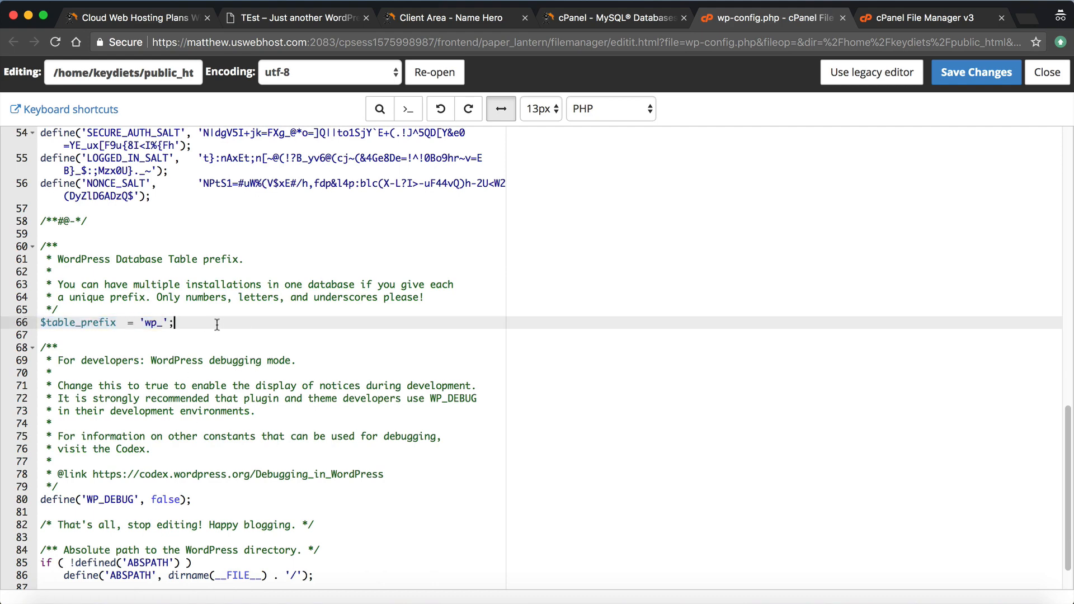
{"action": "left_click", "coordinate": [148, 323]}
{"action": "type", "text": "1"}
{"action": "left_click", "coordinate": [978, 76]}
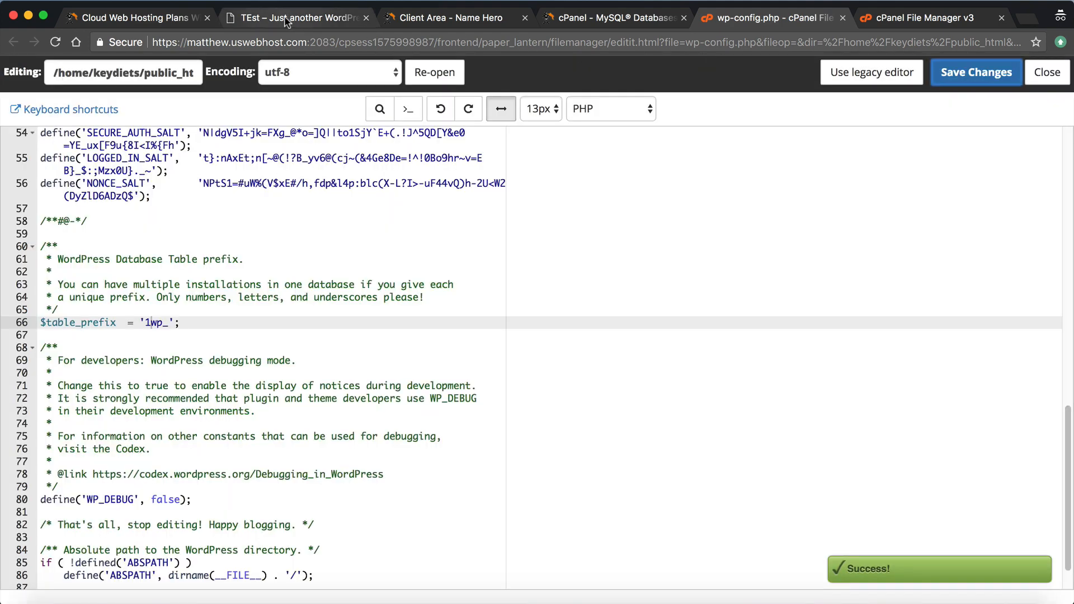
- Reload keydiets.com, and open the keydiets_wp database in phpMyAdmin to check the prefix of its tables
{"action": "left_click", "coordinate": [284, 16]}
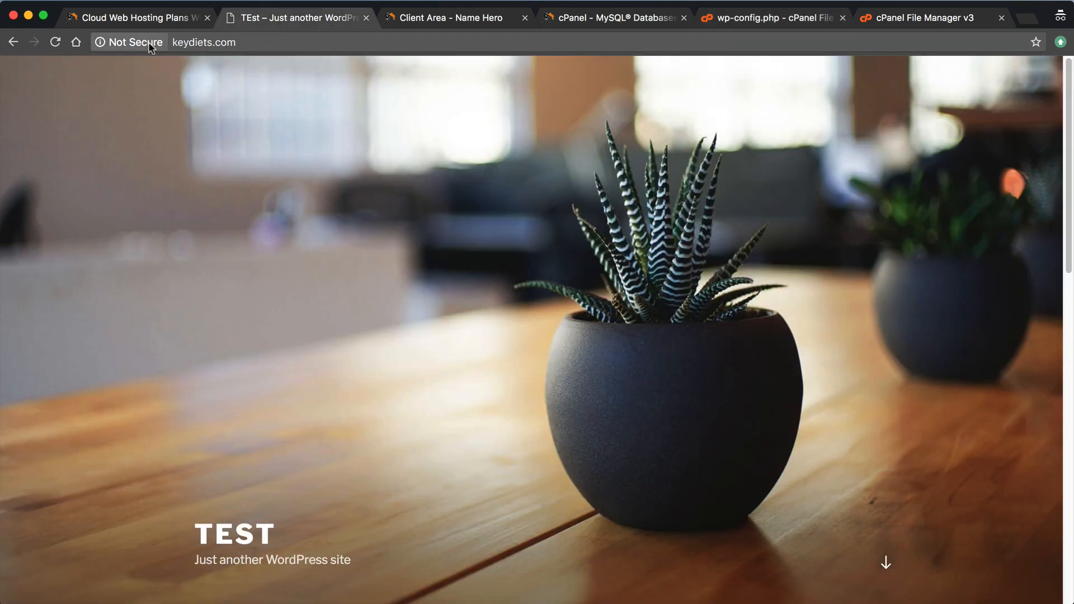
{"action": "left_click", "coordinate": [56, 44]}
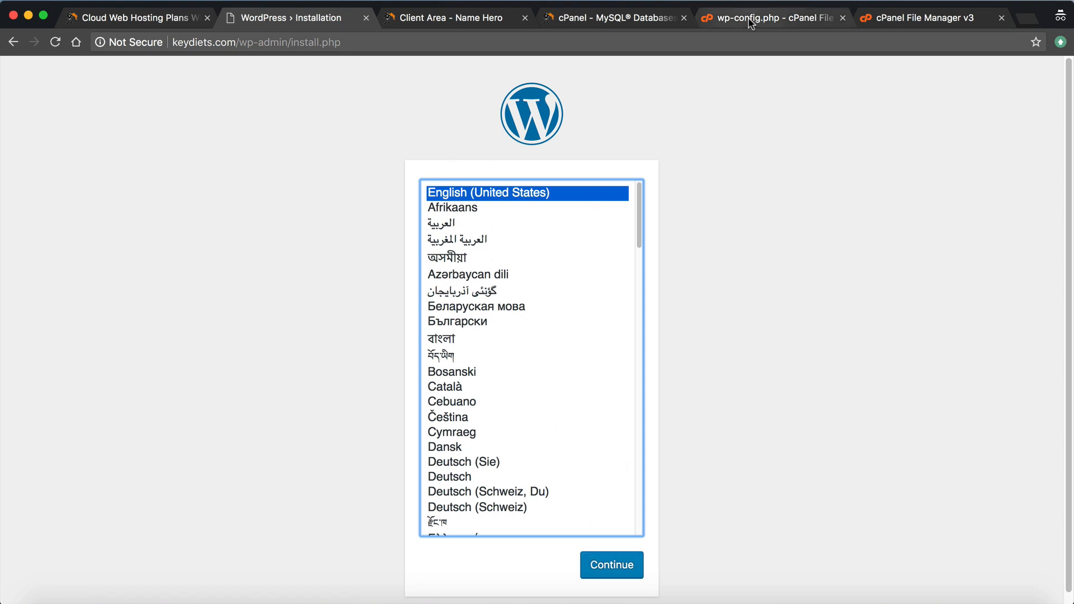
{"action": "left_click", "coordinate": [611, 23]}
{"action": "left_click", "coordinate": [95, 86]}
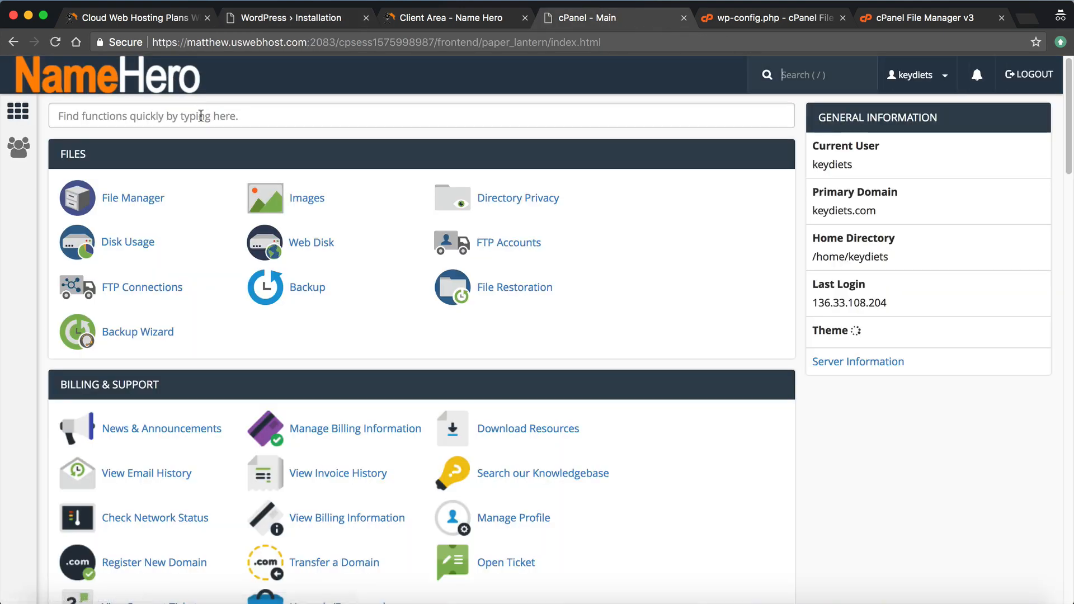
{"action": "type", "text": "php"}
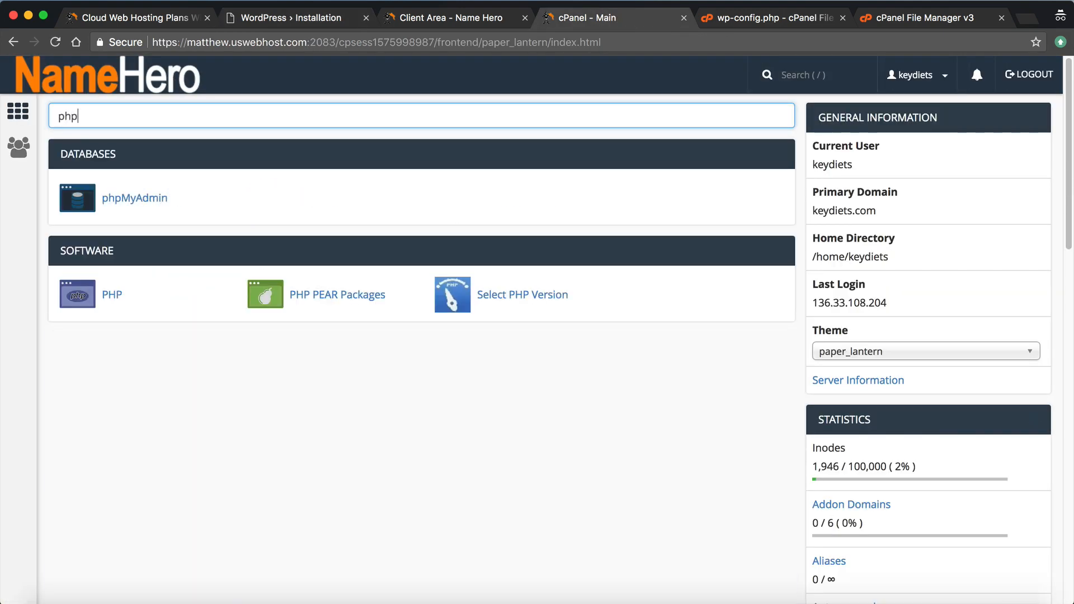
{"action": "left_click", "coordinate": [133, 201]}
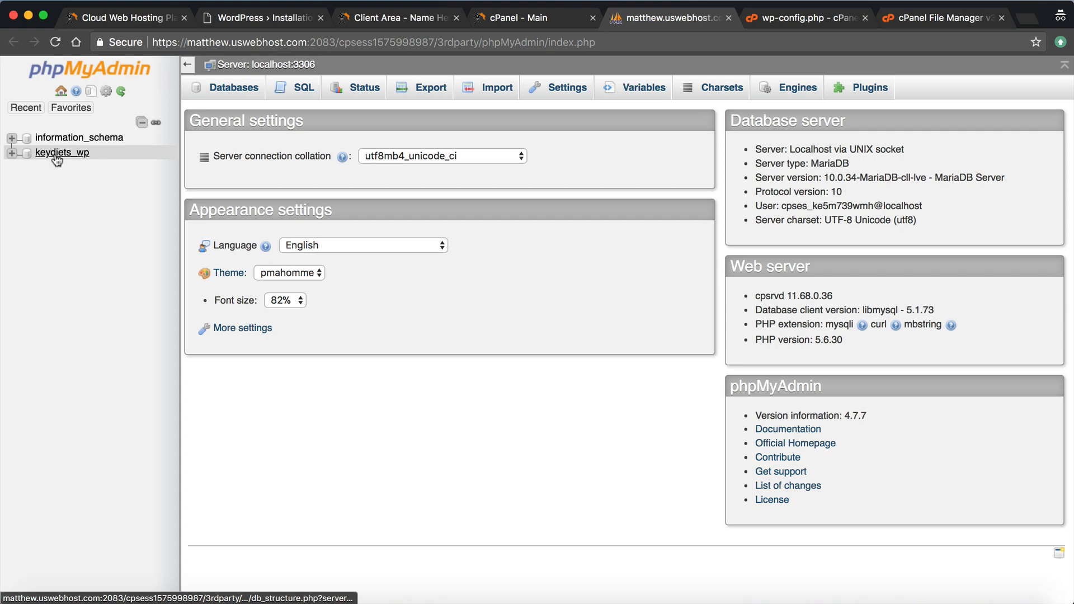
{"action": "left_click", "coordinate": [83, 156]}
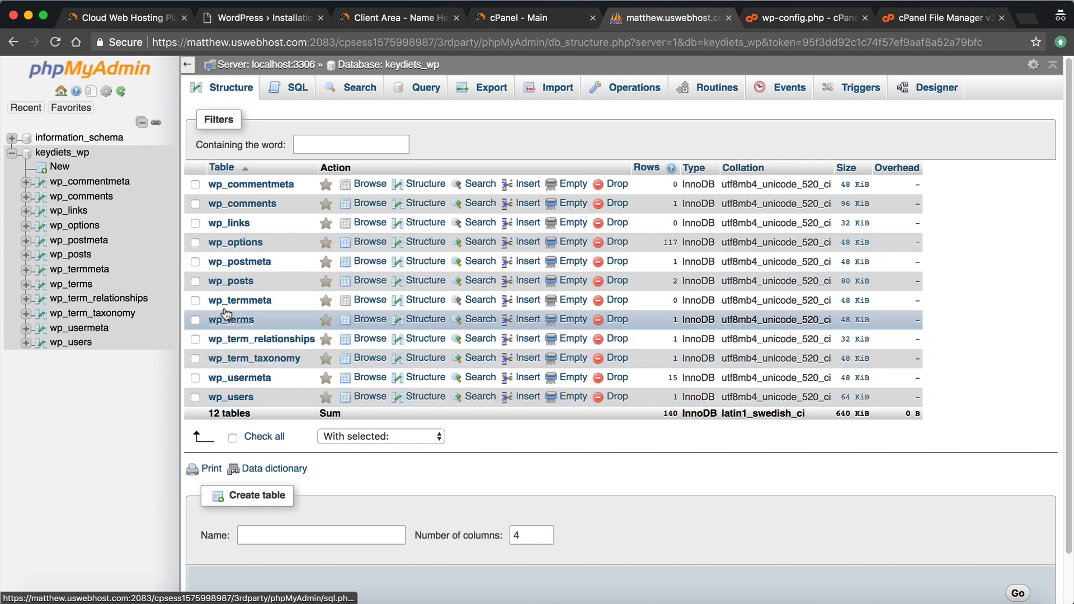
- Set $table_prefix in wp-config.php back to wp_ and save the file
{"action": "left_click", "coordinate": [811, 18]}
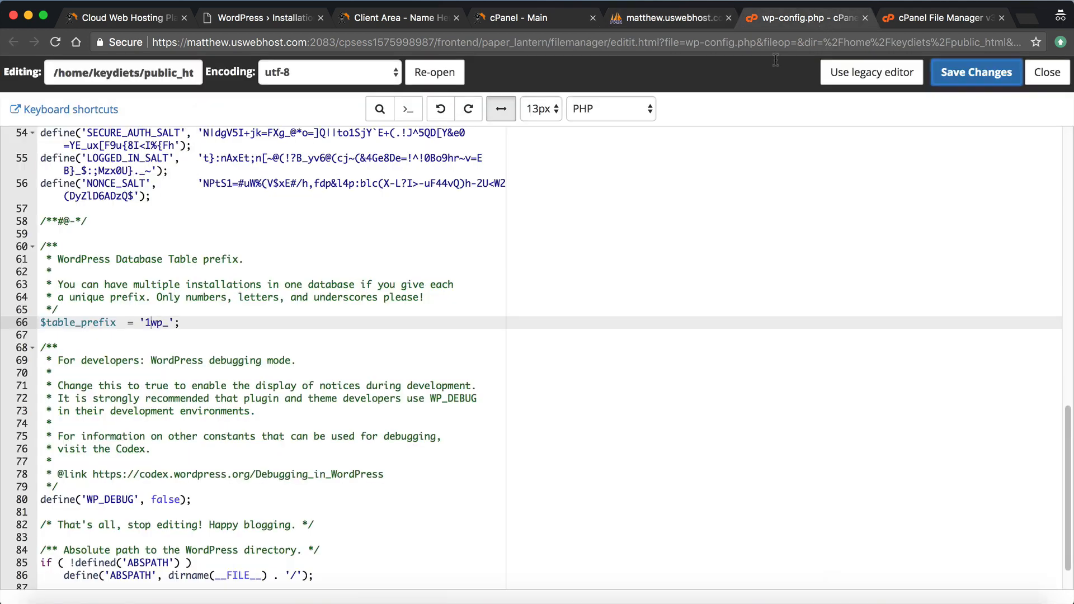
{"action": "left_click", "coordinate": [151, 322]}
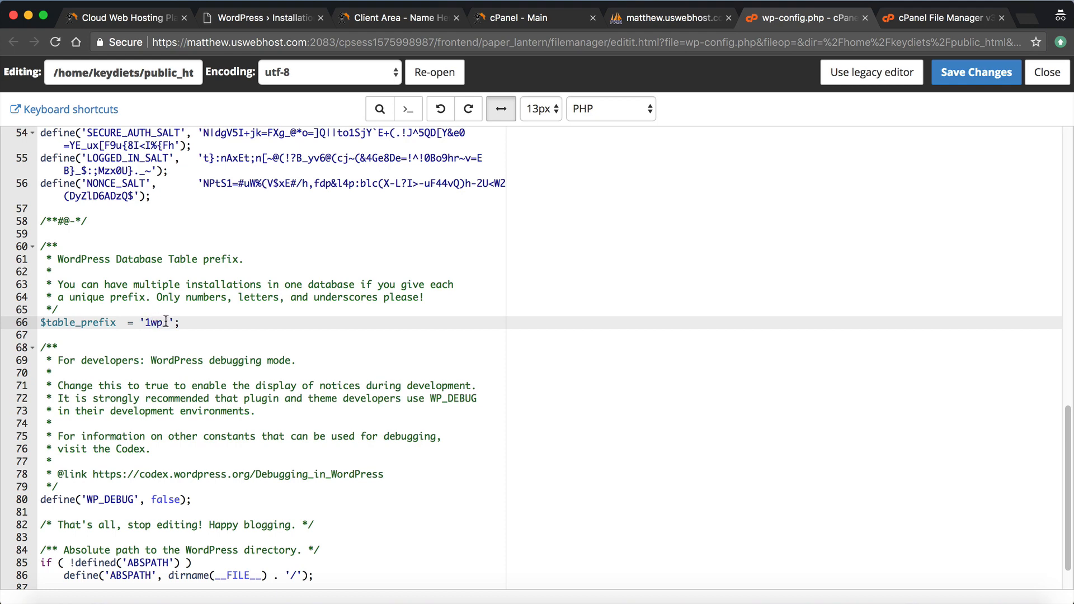
{"action": "key", "text": "BackSpace"}
{"action": "left_click", "coordinate": [951, 76]}
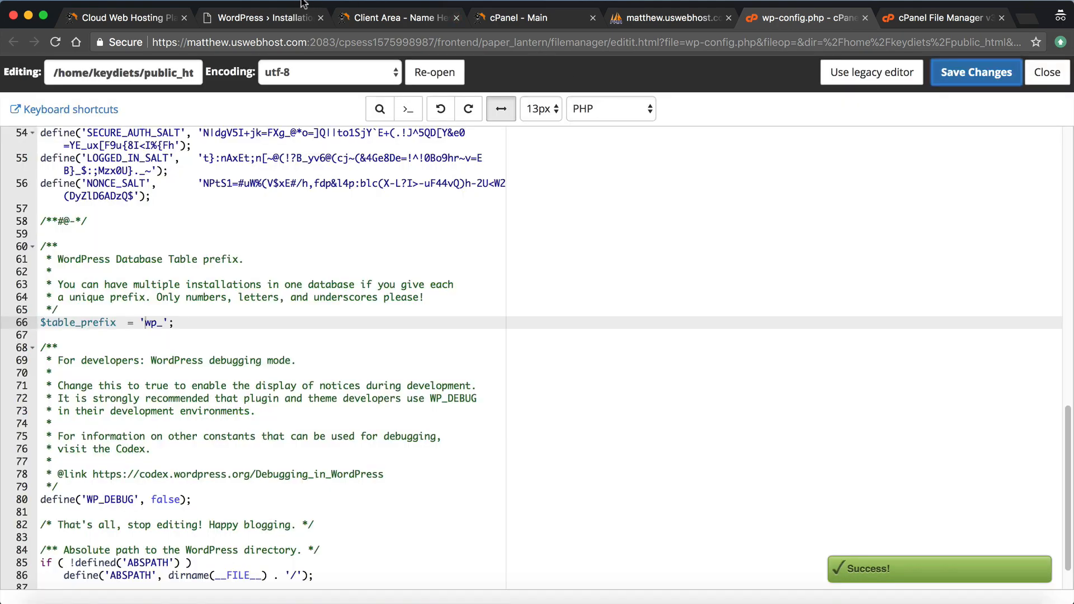
- Load the keydiets.com home page instead of the install page, look through it, and return to wp-config.php
{"action": "left_click", "coordinate": [254, 20]}
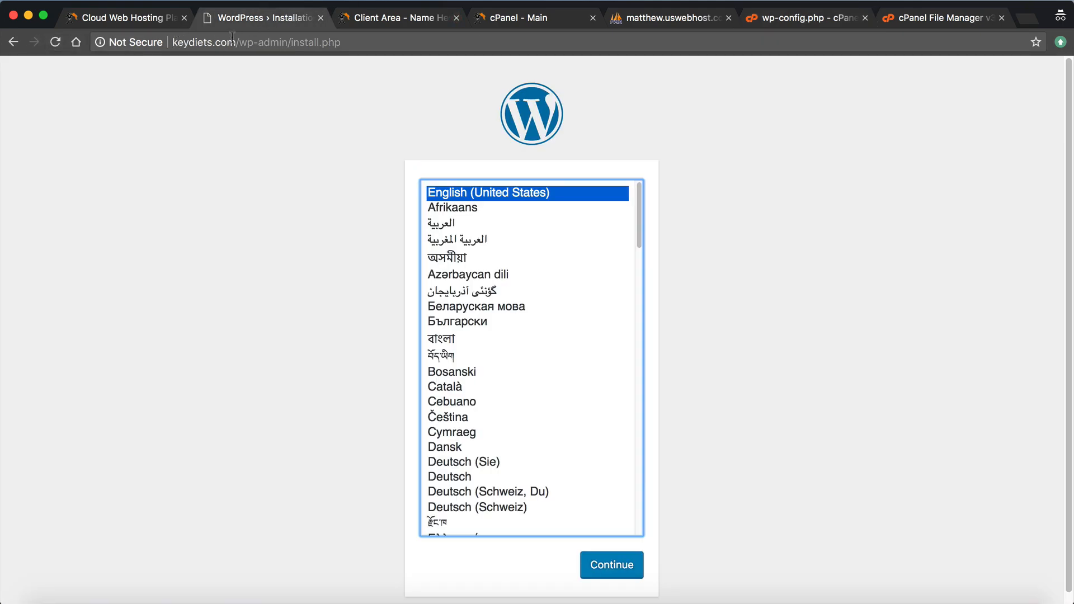
{"action": "left_click_drag", "start_coordinate": [234, 42], "coordinate": [341, 42]}
{"action": "key", "text": "BackSpace"}
{"action": "key", "text": "Return"}
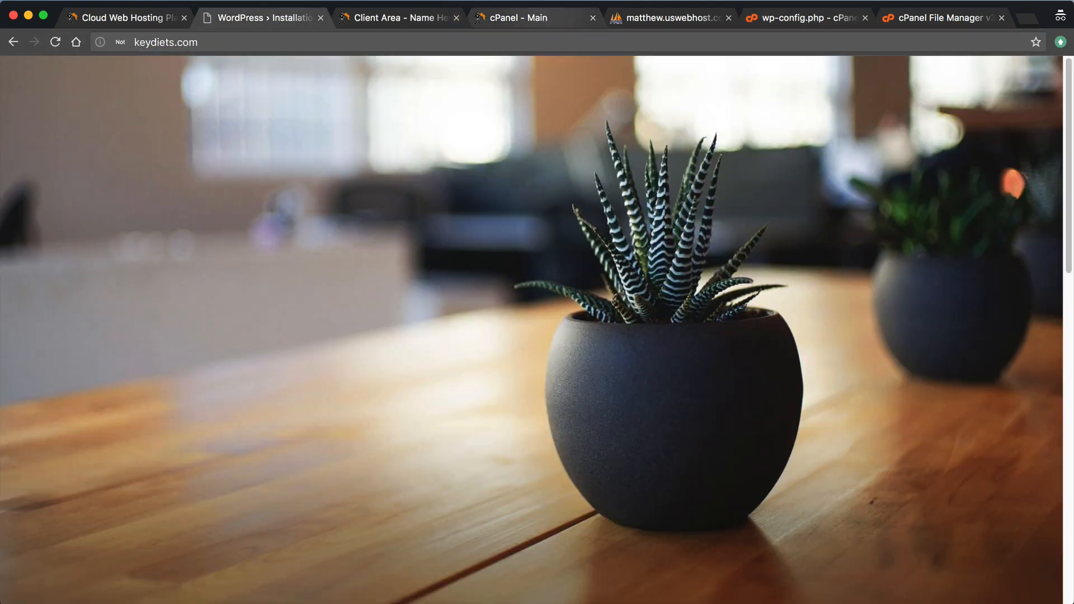
{"action": "scroll", "coordinate": [384, 287], "scroll_direction": "down", "scroll_amount": 15}
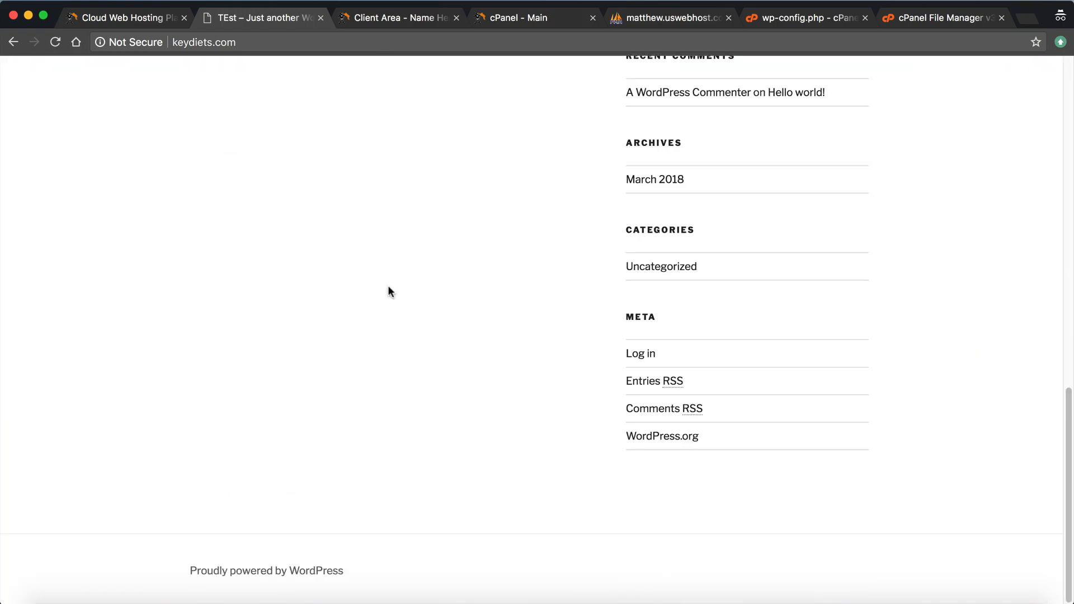
{"action": "scroll", "coordinate": [390, 285], "scroll_direction": "up", "scroll_amount": 15}
{"action": "left_click", "coordinate": [810, 22]}
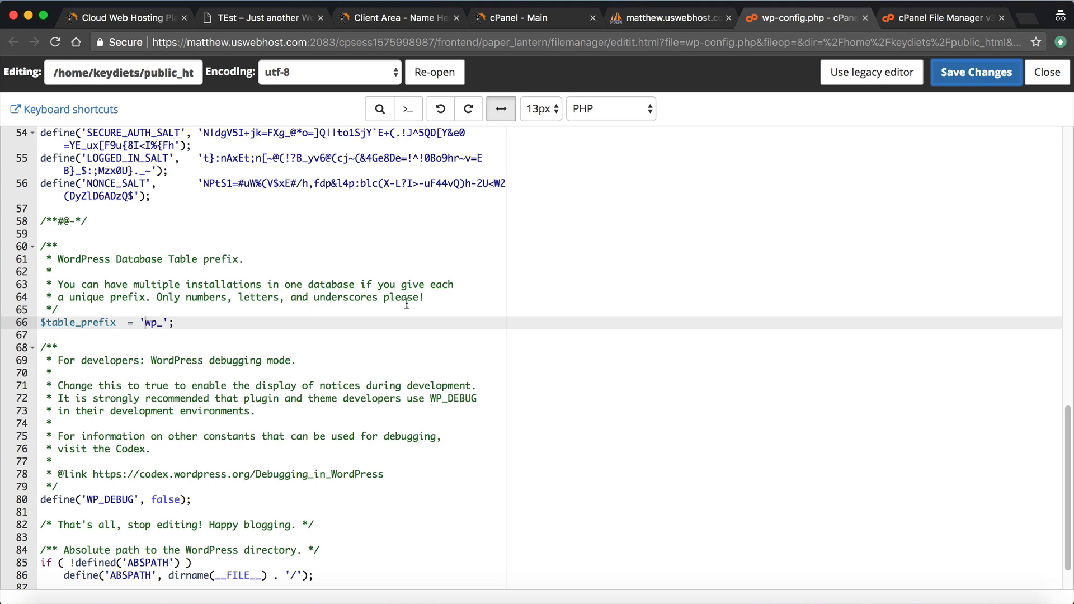
- Search cPanel for mysql and open MySQL Databases
{"action": "left_click", "coordinate": [527, 12]}
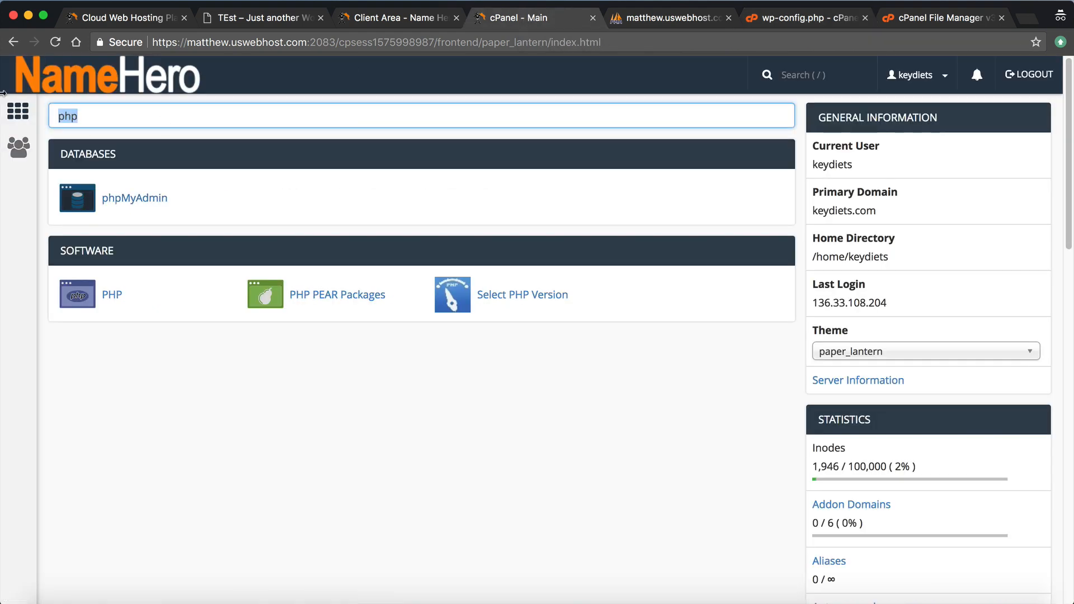
{"action": "type", "text": "mysq"}
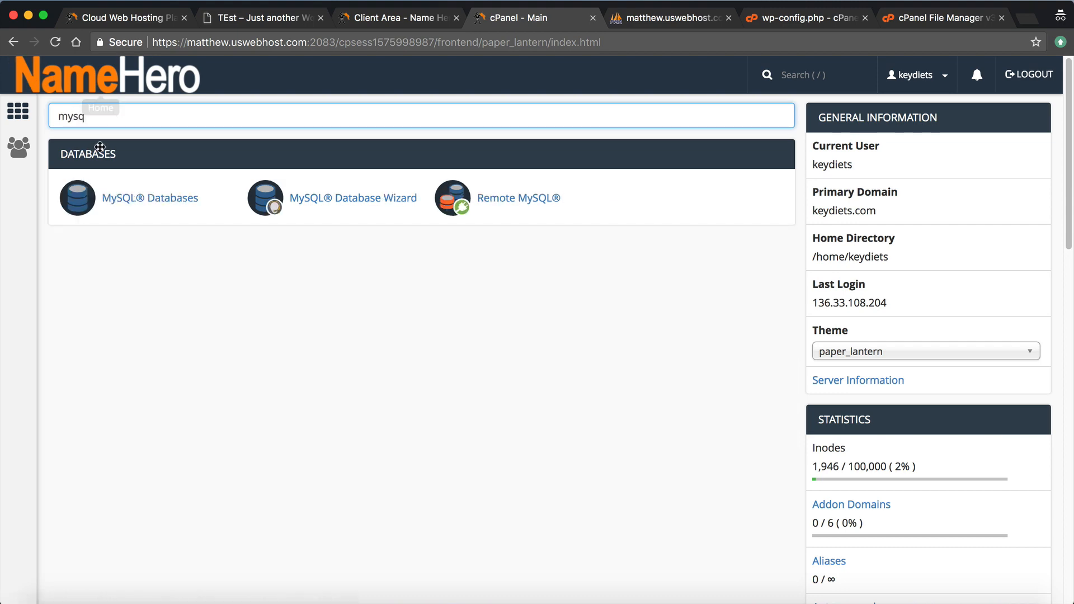
{"action": "type", "text": "l"}
{"action": "left_click", "coordinate": [106, 198]}
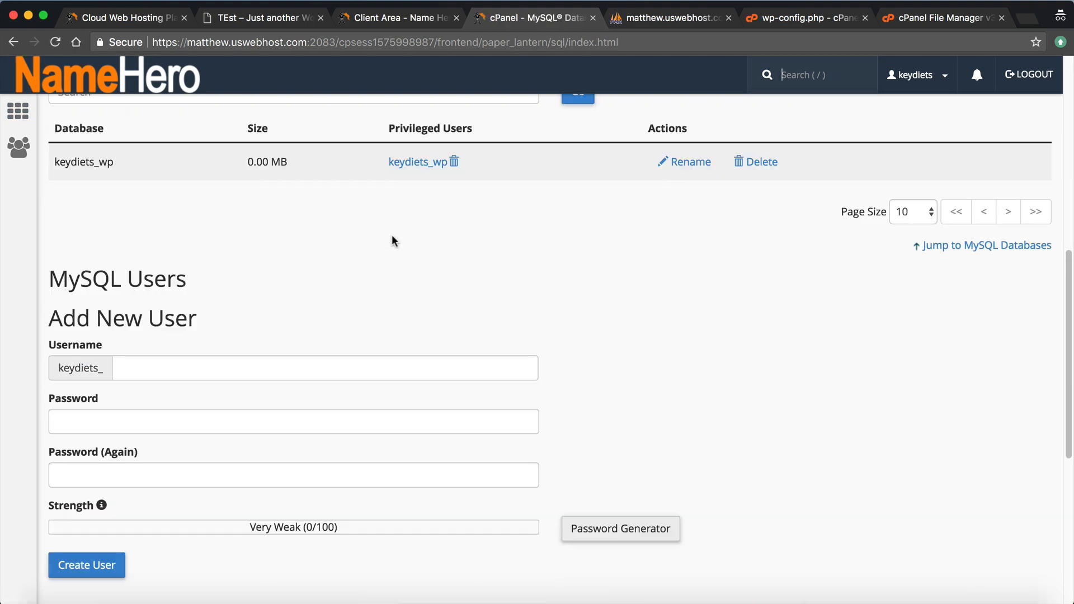
- Revoke all privileges of user keydiets_wp on the keydiets_wp database, save, and go back to the database overview
{"action": "left_click", "coordinate": [417, 161]}
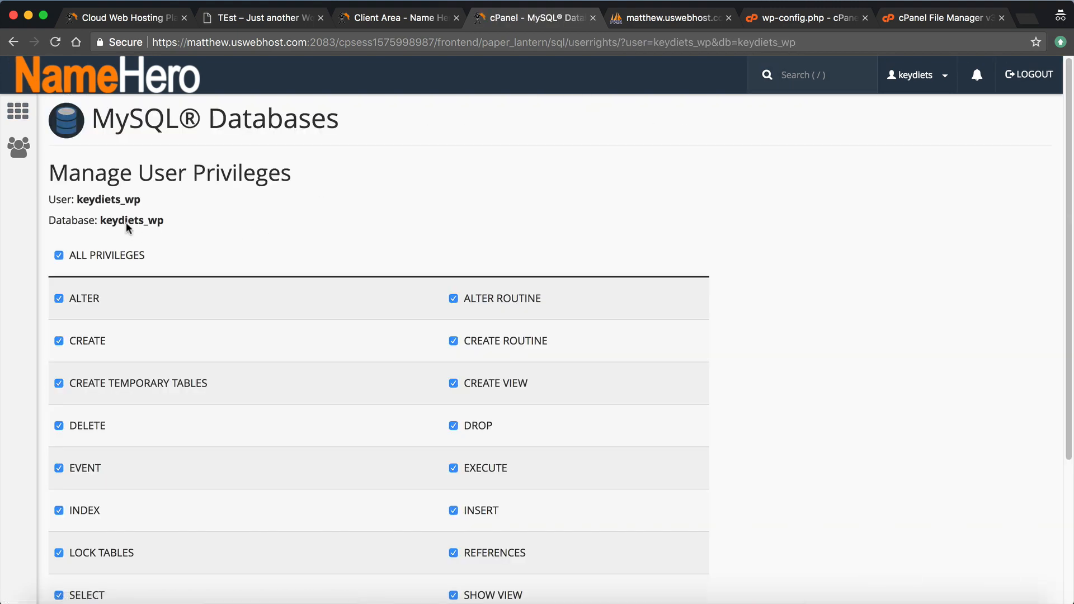
{"action": "left_click", "coordinate": [59, 255]}
{"action": "scroll", "coordinate": [269, 274], "scroll_direction": "down", "scroll_amount": 5}
{"action": "left_click", "coordinate": [58, 498]}
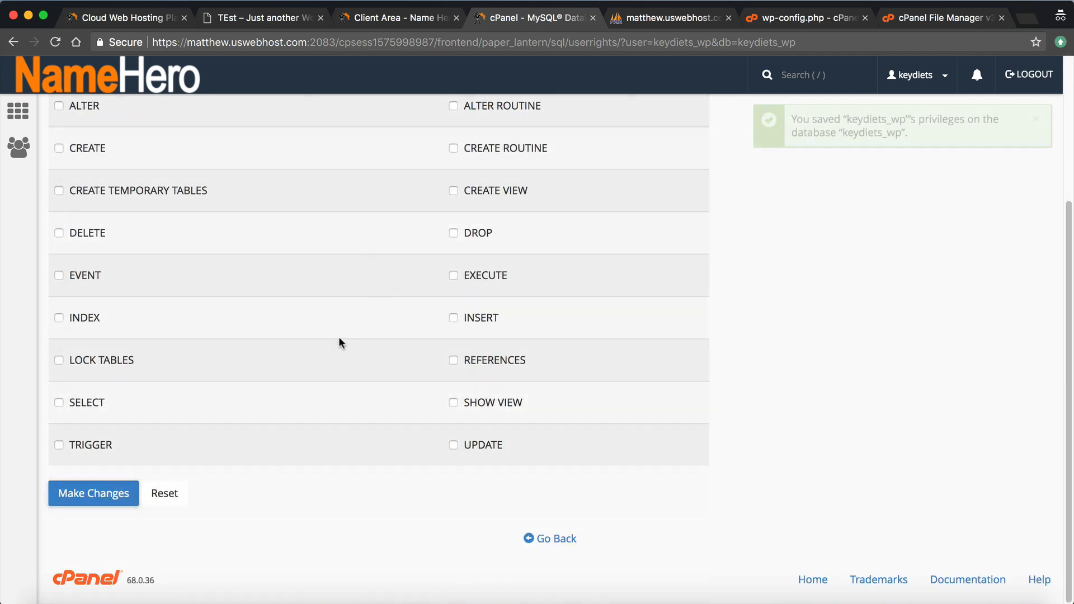
{"action": "left_click", "coordinate": [525, 535]}
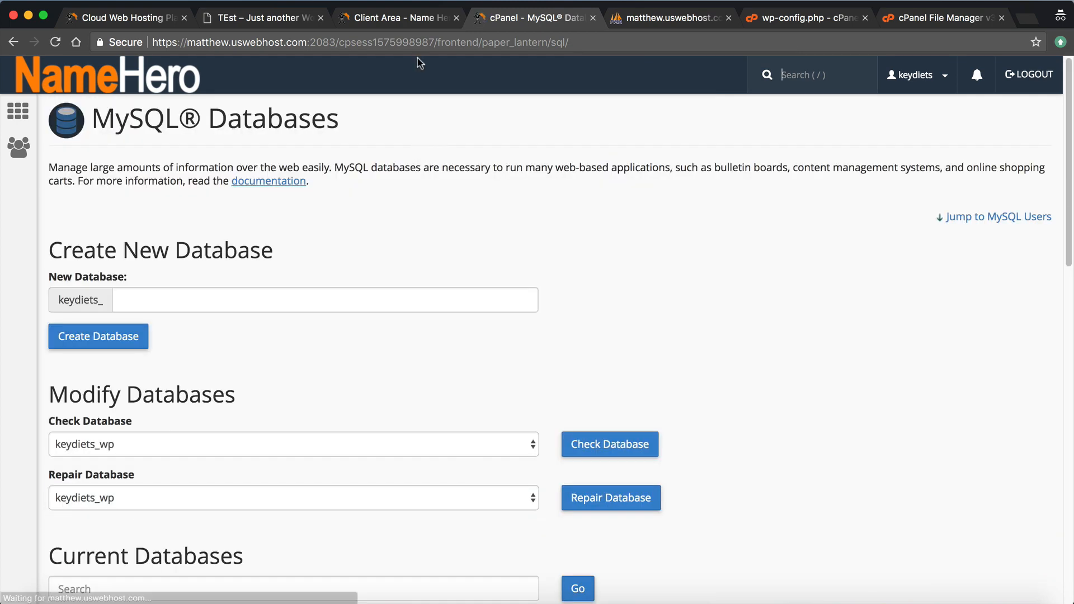
- Reload keydiets.com and examine the message on the page
{"action": "left_click", "coordinate": [257, 17]}
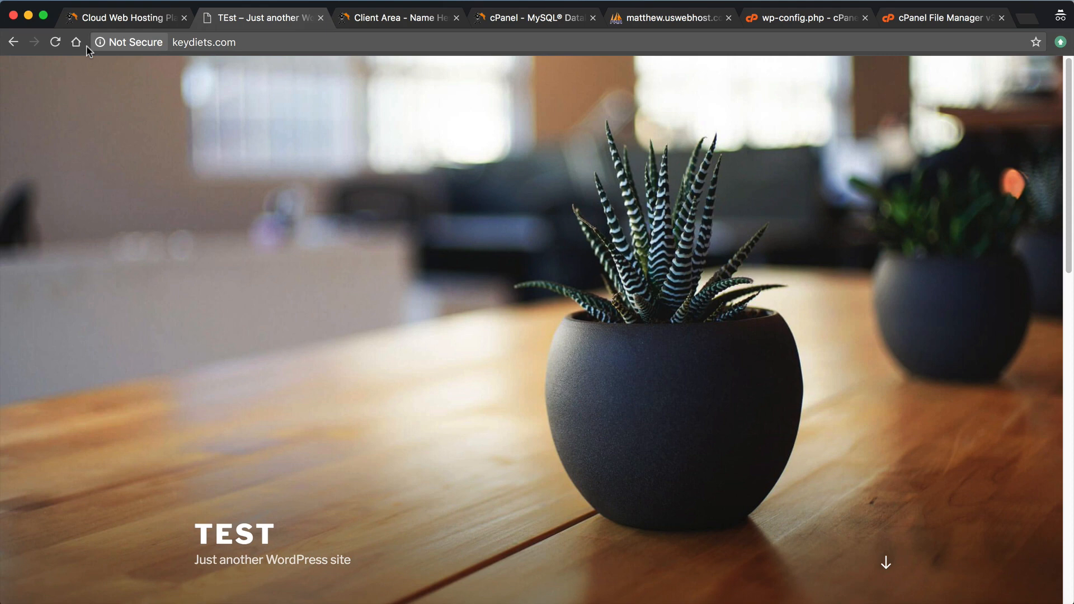
{"action": "left_click", "coordinate": [55, 42]}
{"action": "left_click_drag", "start_coordinate": [124, 85], "coordinate": [293, 113]}
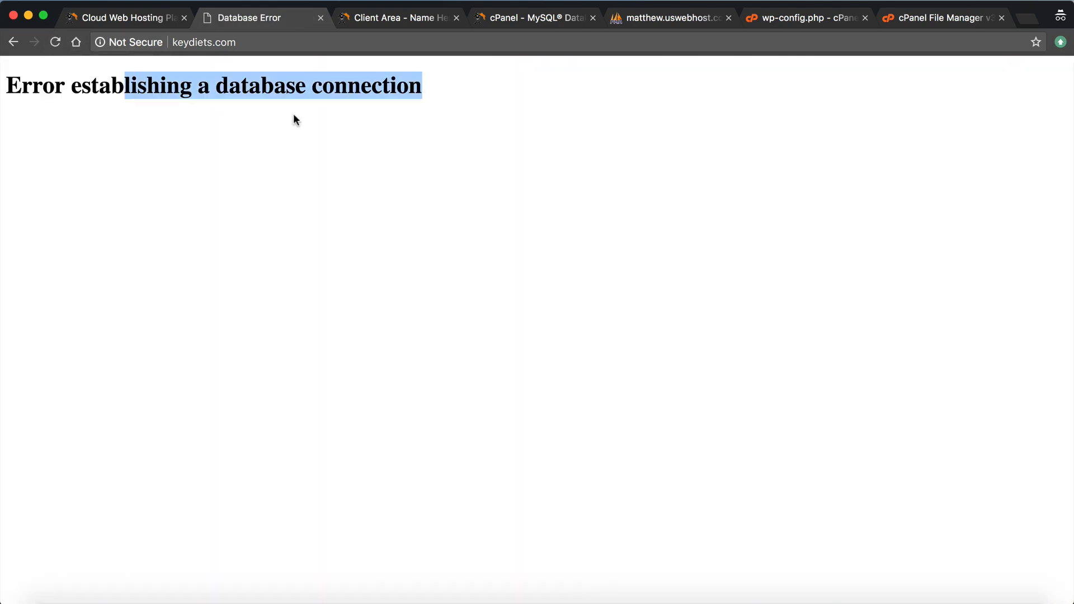
{"action": "left_click", "coordinate": [294, 113]}
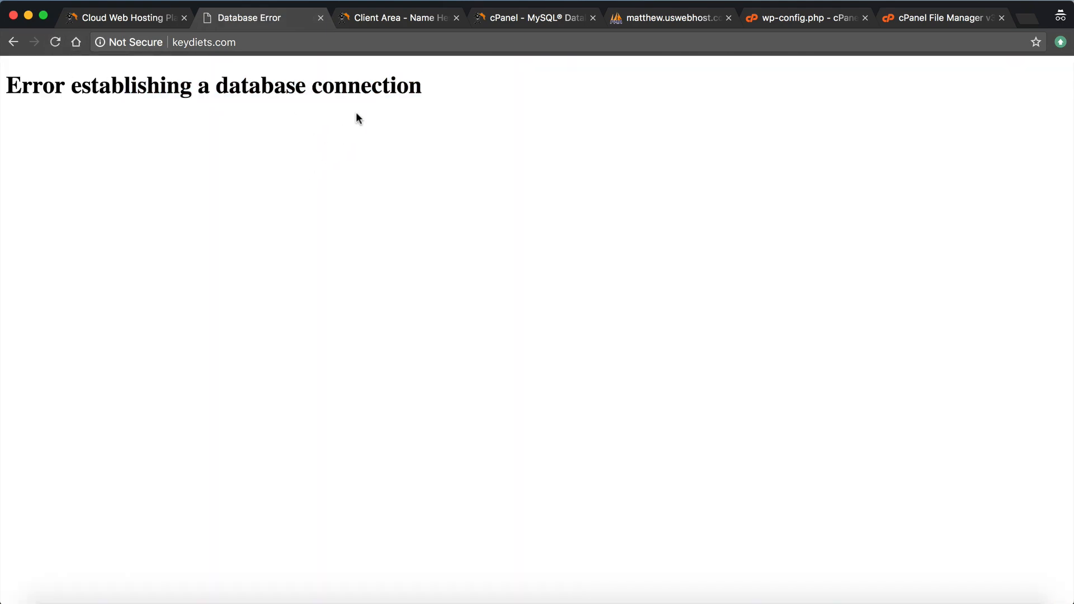
- Recheck the database name, username, password and hostname definitions in wp-config.php
{"action": "left_click", "coordinate": [777, 18]}
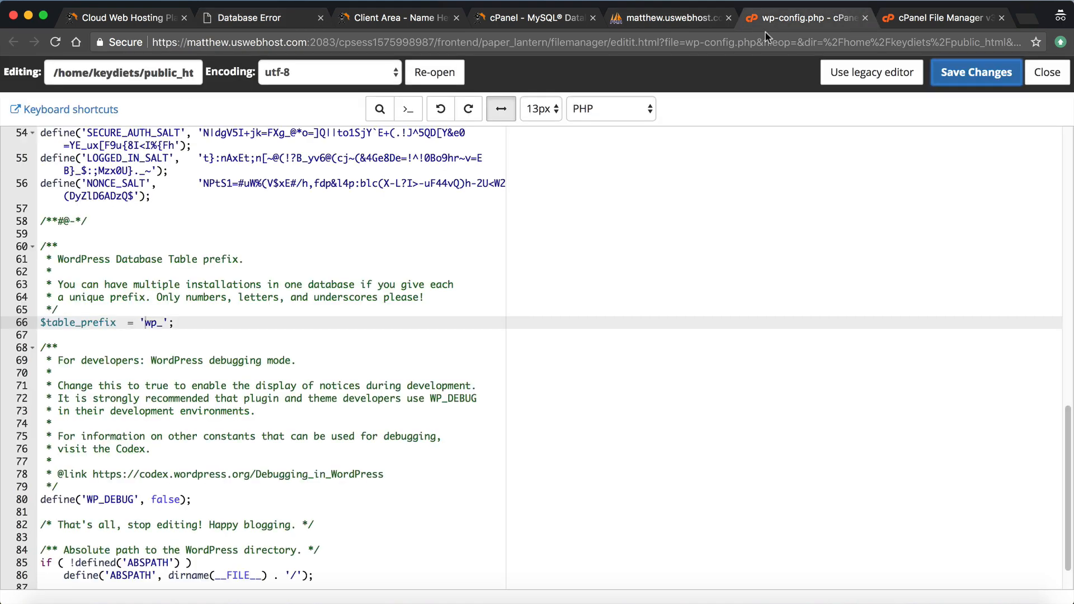
{"action": "scroll", "coordinate": [227, 336], "scroll_direction": "up", "scroll_amount": 15}
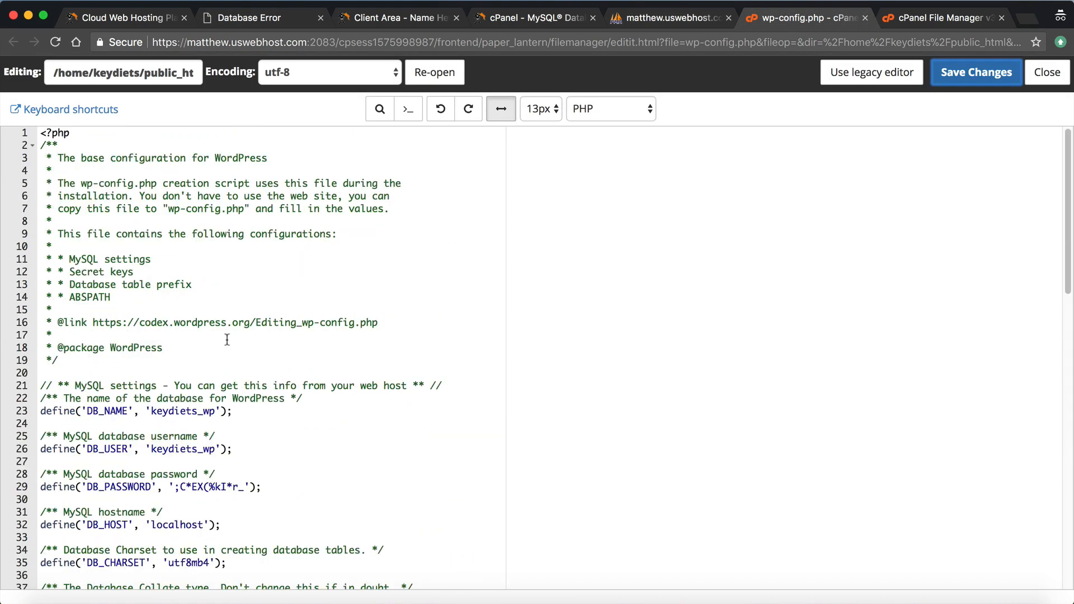
{"action": "scroll", "coordinate": [226, 339], "scroll_direction": "down", "scroll_amount": 5}
{"action": "left_click", "coordinate": [211, 345]}
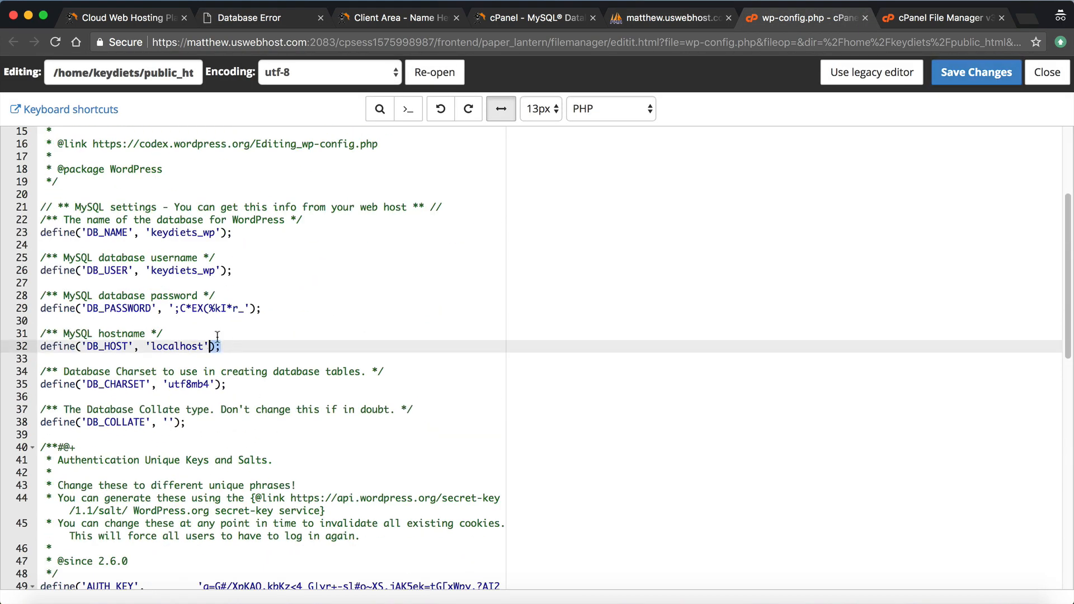
- Examine the keydiets_wp database and its privileged users under Current Databases in cPanel's MySQL Databases
{"action": "left_click", "coordinate": [509, 18]}
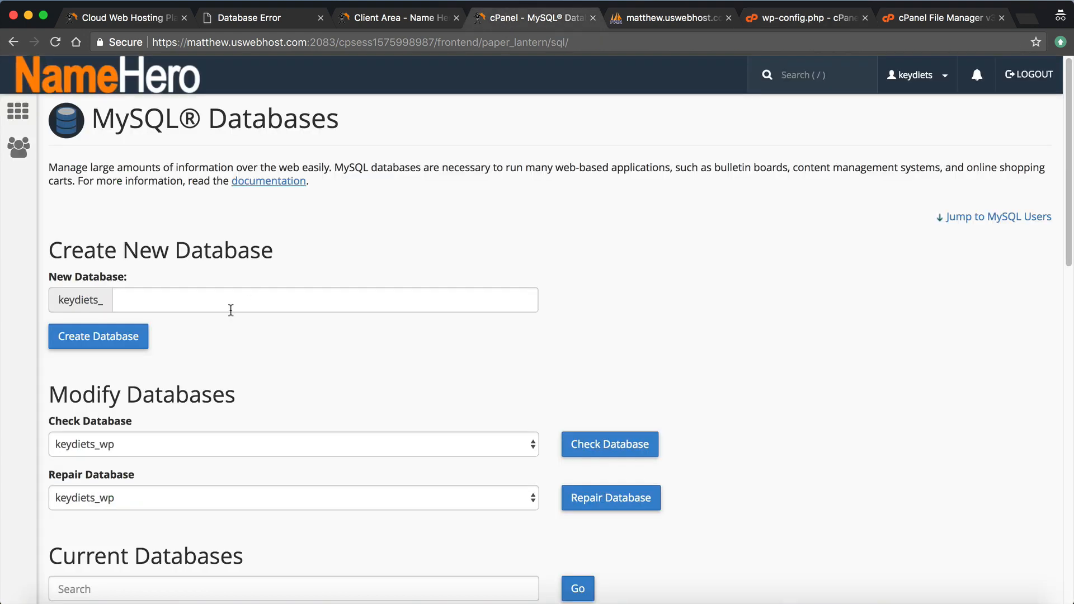
{"action": "scroll", "coordinate": [232, 319], "scroll_direction": "down", "scroll_amount": 5}
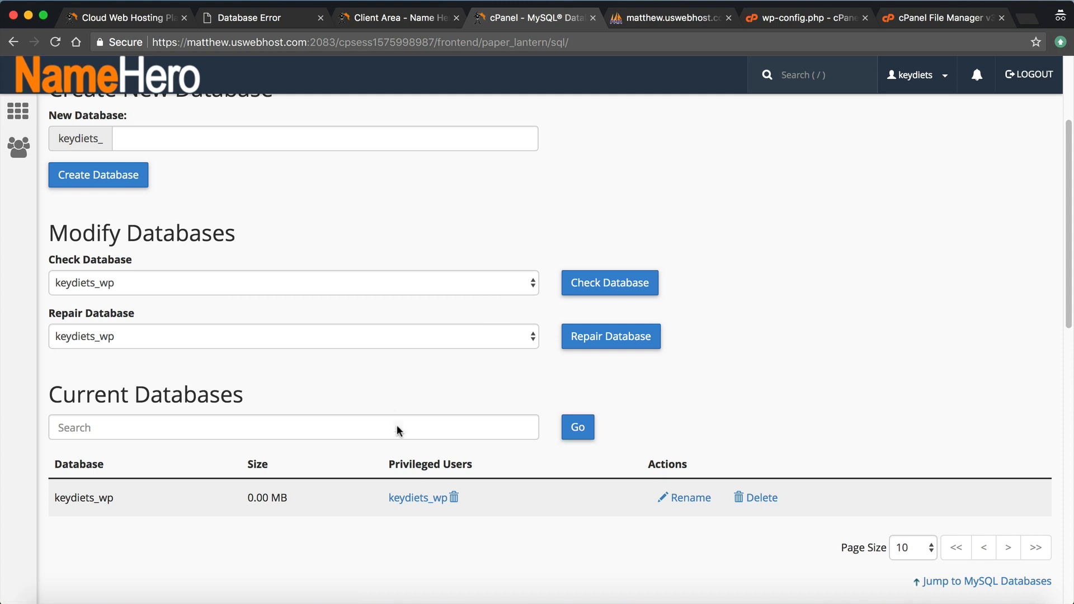
{"action": "left_click_drag", "start_coordinate": [54, 497], "coordinate": [115, 501]}
{"action": "left_click_drag", "start_coordinate": [384, 464], "coordinate": [476, 467]}
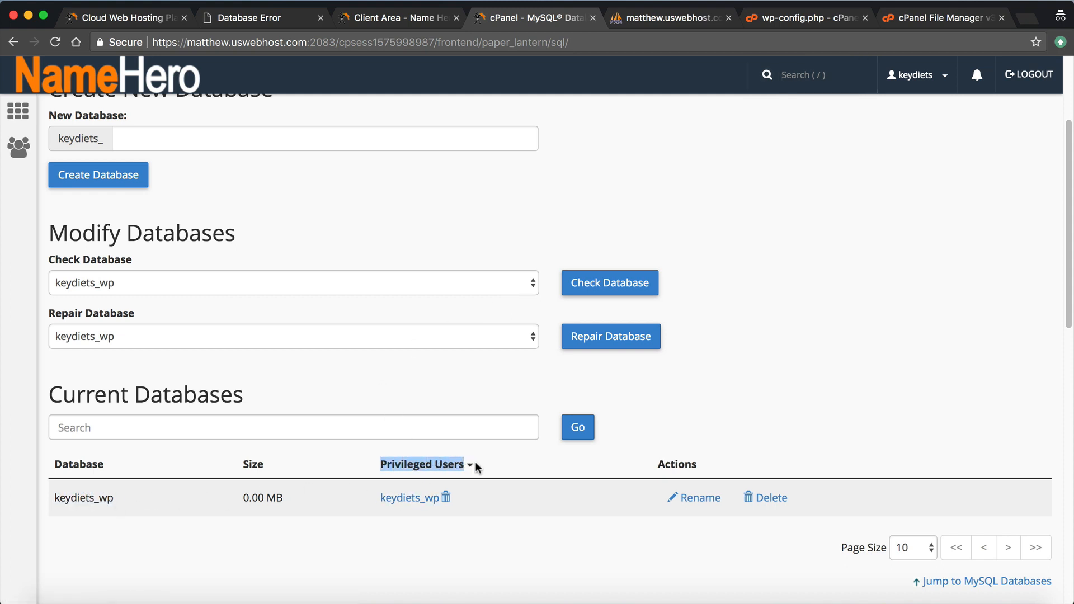
- Grant user keydiets_wp all privileges on the keydiets_wp database, save the changes, and reload keydiets.com
{"action": "left_click", "coordinate": [424, 502]}
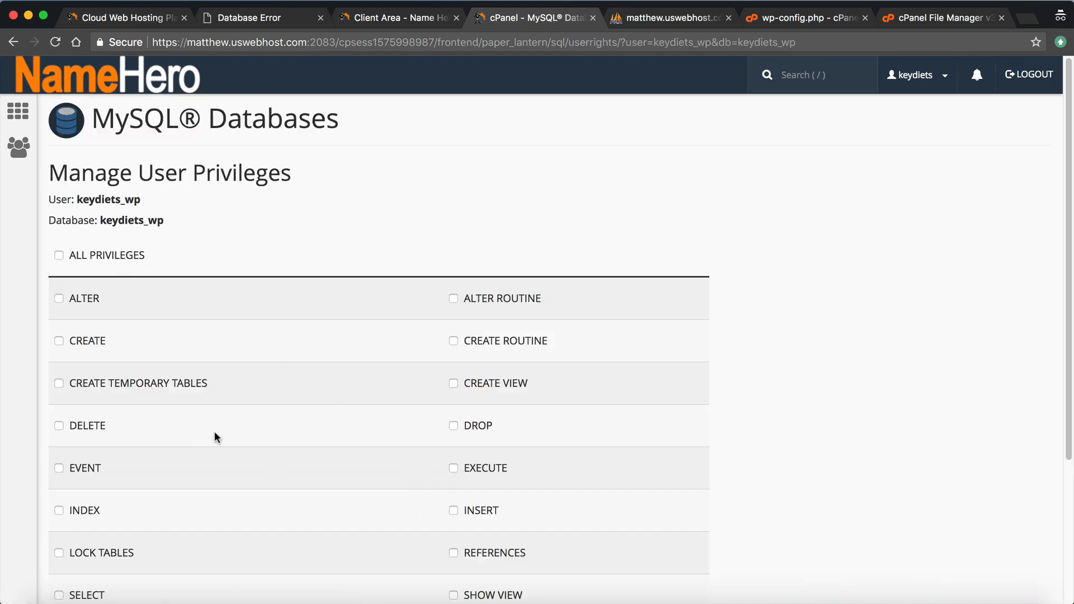
{"action": "scroll", "coordinate": [214, 433], "scroll_direction": "down", "scroll_amount": 3}
{"action": "scroll", "coordinate": [209, 427], "scroll_direction": "up", "scroll_amount": 3}
{"action": "left_click", "coordinate": [61, 256]}
{"action": "scroll", "coordinate": [197, 294], "scroll_direction": "down", "scroll_amount": 3}
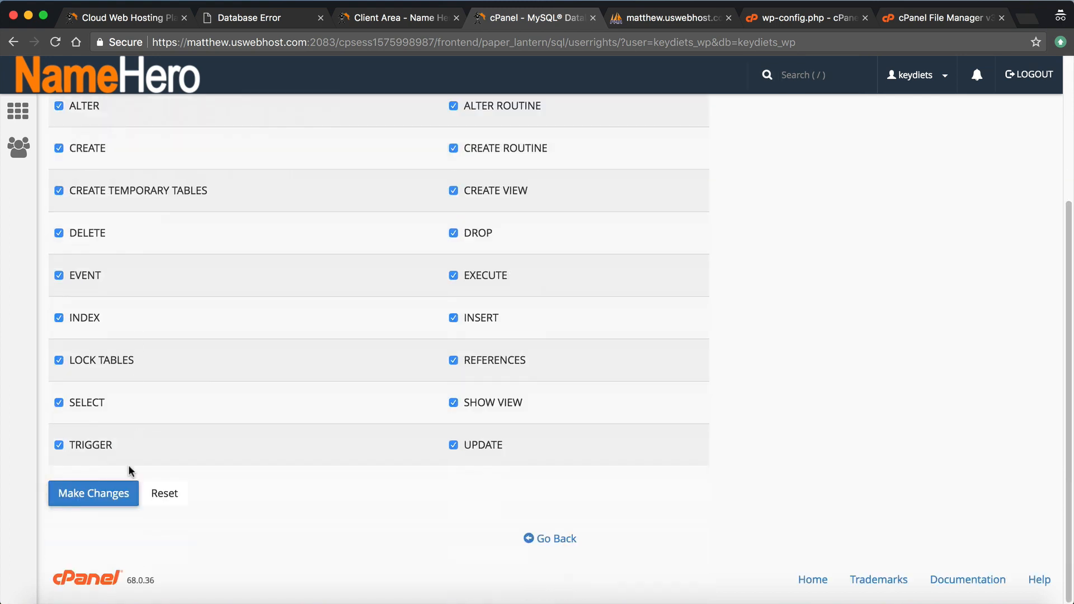
{"action": "left_click", "coordinate": [91, 495]}
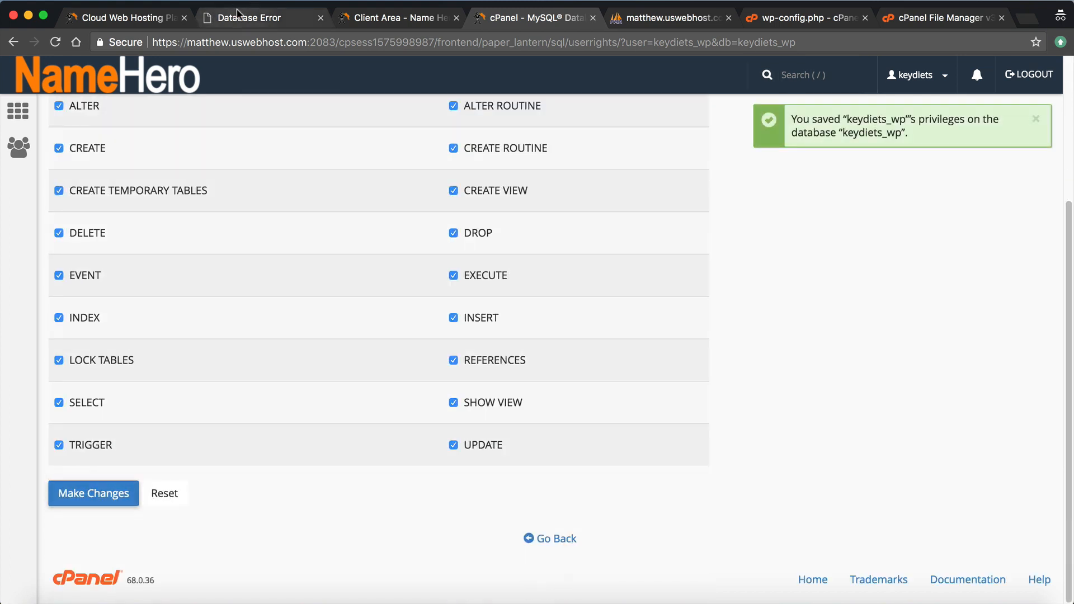
{"action": "left_click", "coordinate": [241, 18]}
{"action": "left_click", "coordinate": [57, 43]}
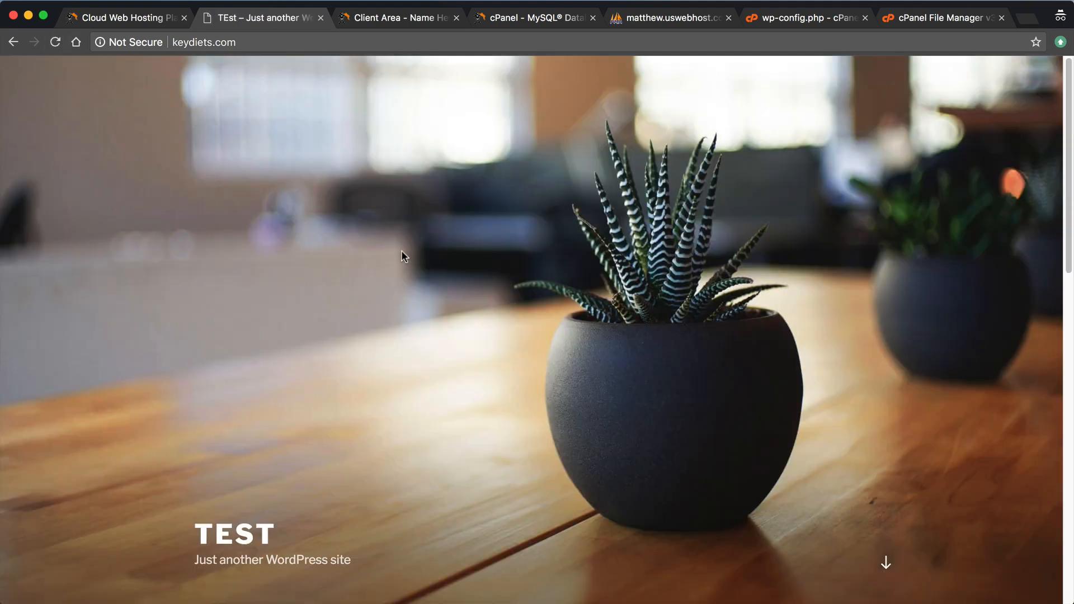
- Return to the MySQL Databases overview and check the privileged user listed for keydiets_wp
{"action": "left_click", "coordinate": [672, 22]}
{"action": "left_click", "coordinate": [559, 17]}
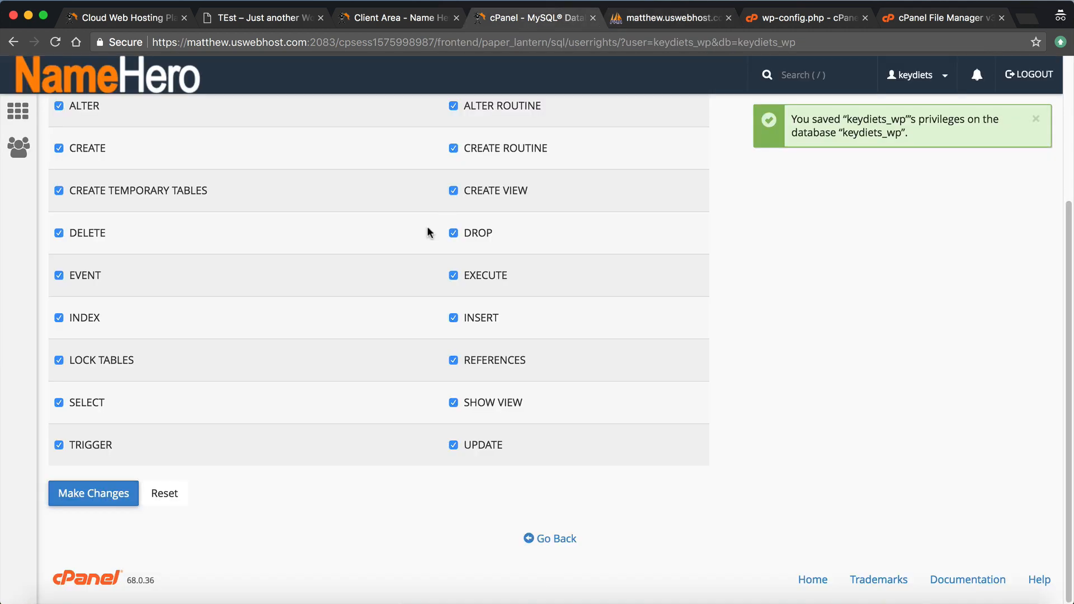
{"action": "left_click", "coordinate": [556, 538]}
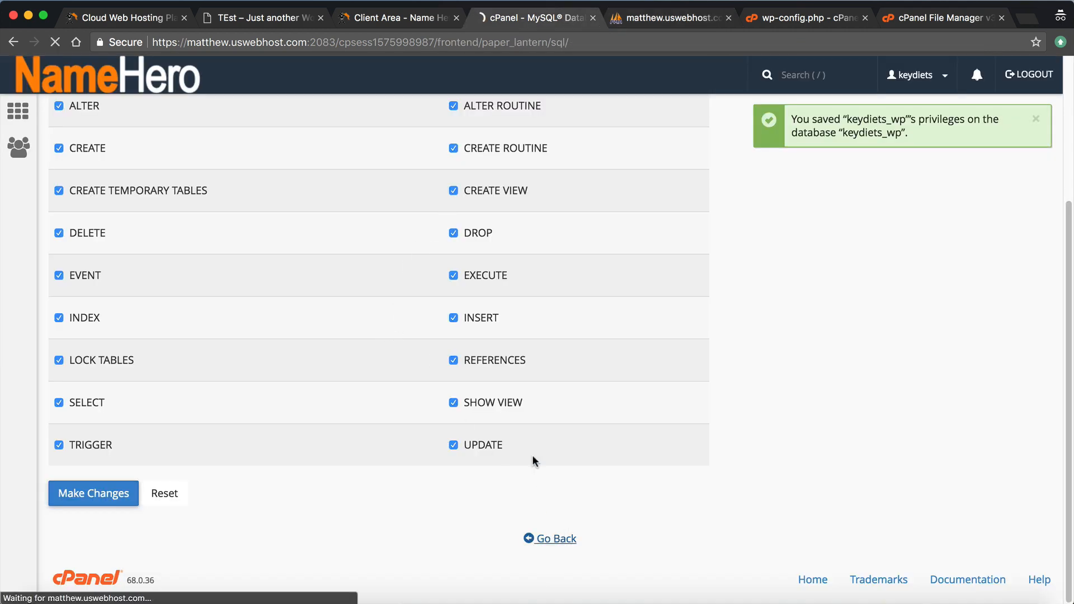
{"action": "scroll", "coordinate": [389, 337], "scroll_direction": "down", "scroll_amount": 5}
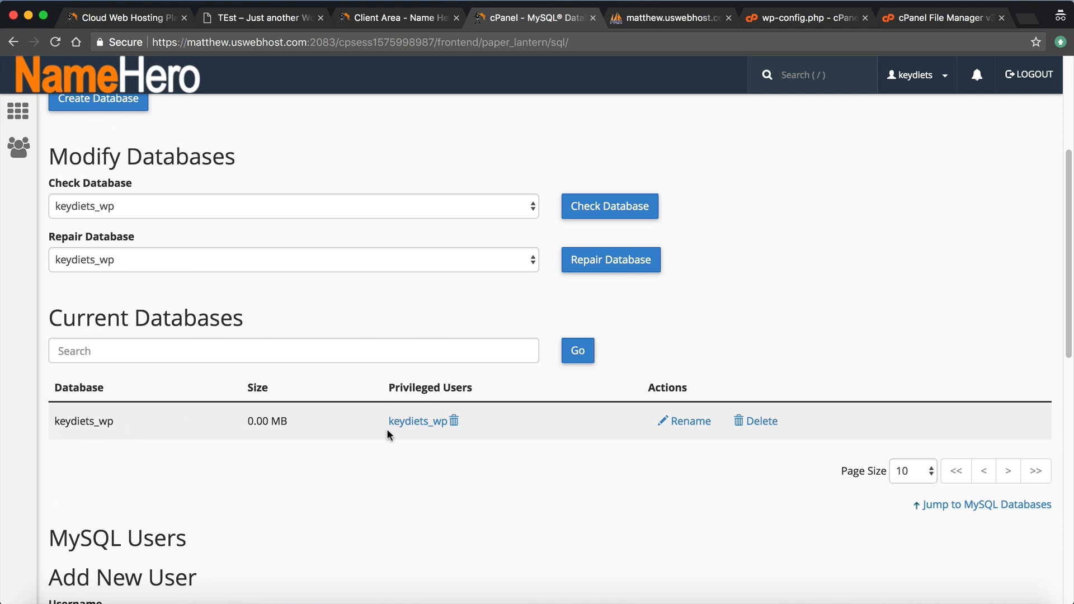
- Revoke user keydiets_wp's privileges from the keydiets_wp database, return to the overview, and reload keydiets.com
{"action": "left_click", "coordinate": [455, 423]}
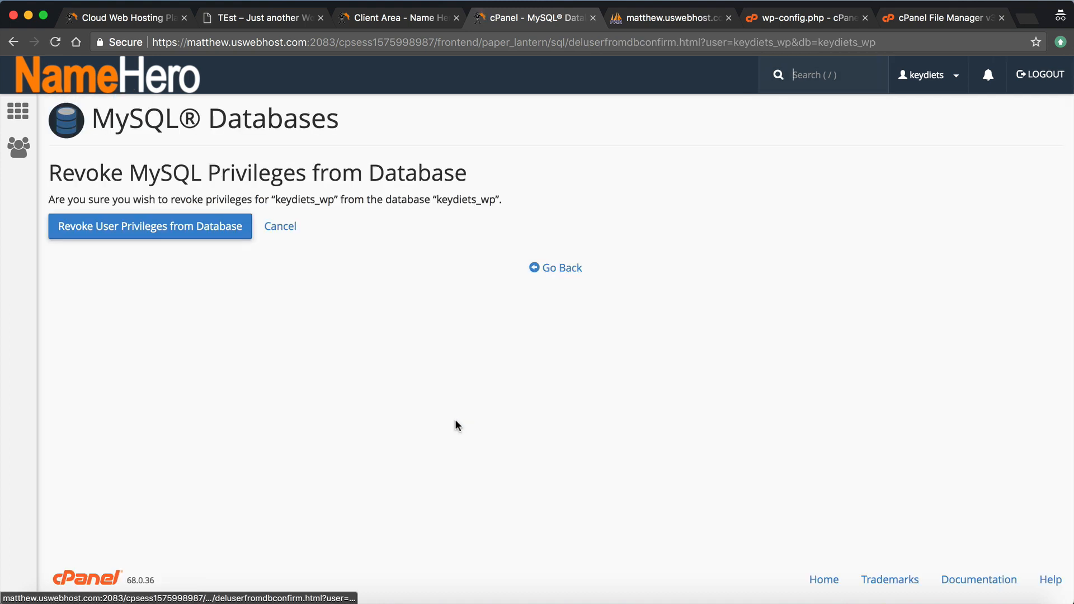
{"action": "left_click", "coordinate": [184, 227]}
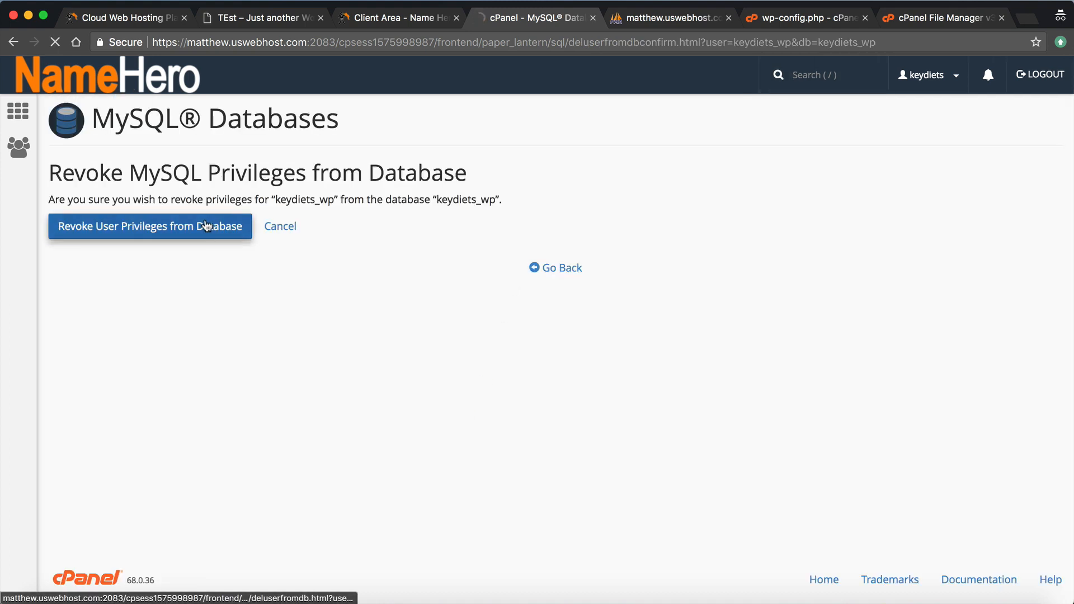
{"action": "left_click", "coordinate": [563, 260]}
{"action": "left_click", "coordinate": [256, 22]}
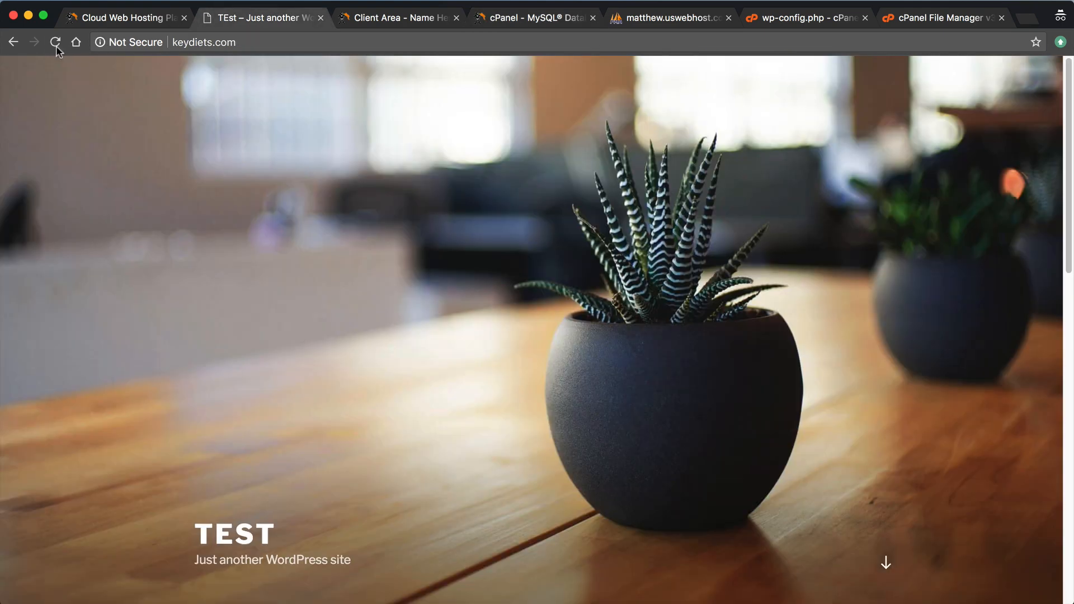
{"action": "left_click", "coordinate": [55, 43]}
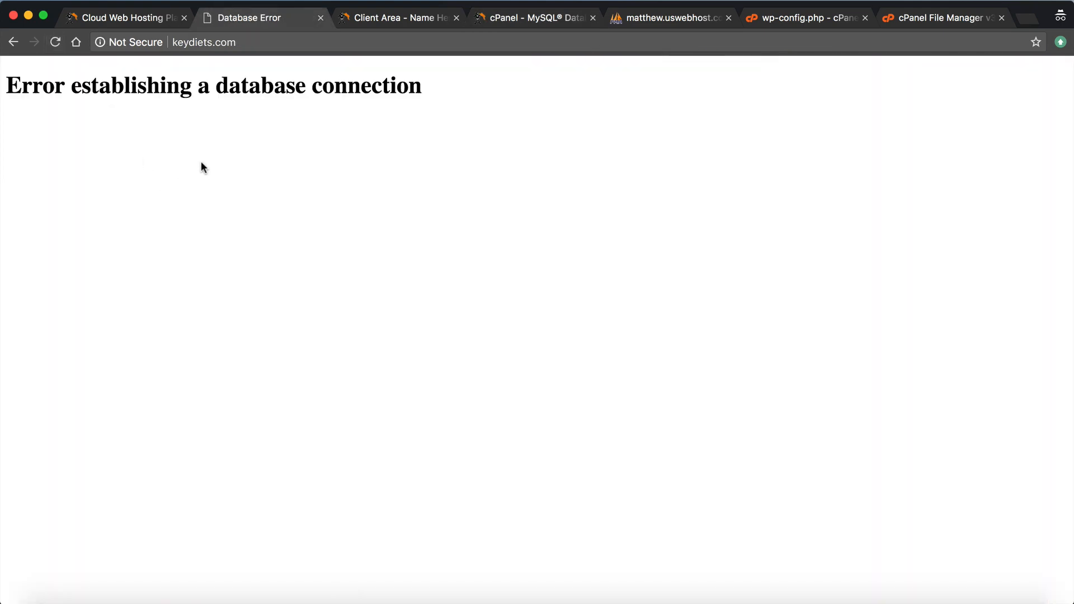
- Compare the database name under Current Databases with the DB_NAME value in wp-config.php
{"action": "left_click", "coordinate": [507, 18]}
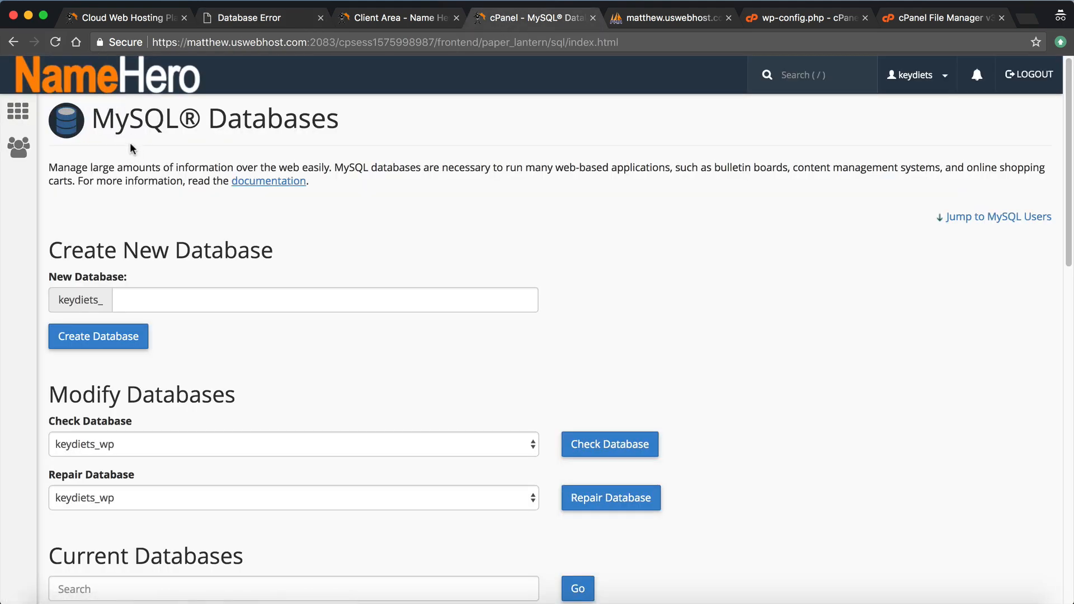
{"action": "scroll", "coordinate": [311, 156], "scroll_direction": "down", "scroll_amount": 5}
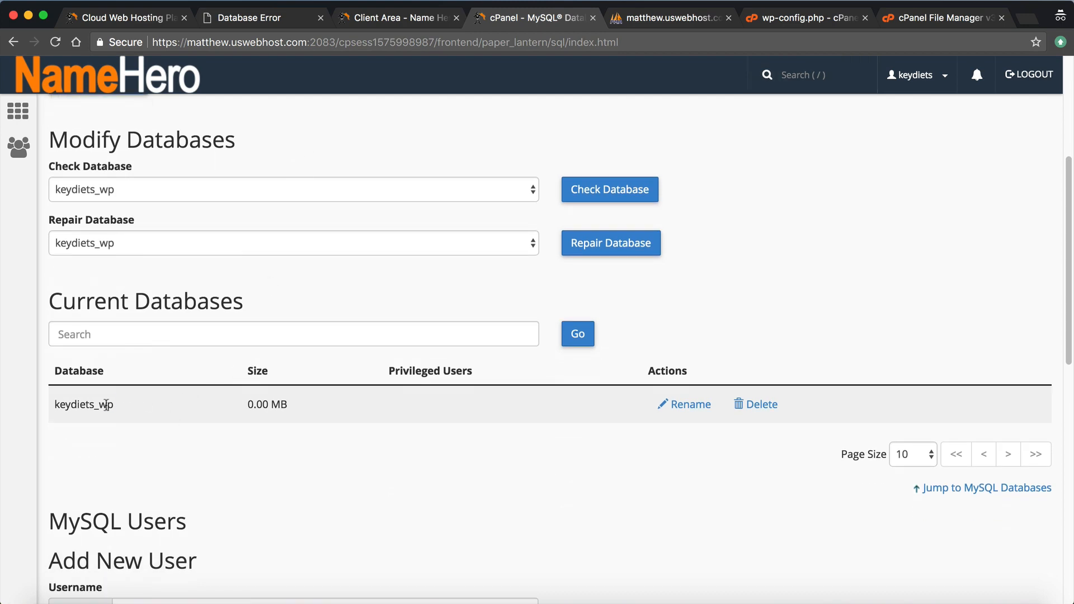
{"action": "left_click_drag", "start_coordinate": [114, 404], "coordinate": [54, 403]}
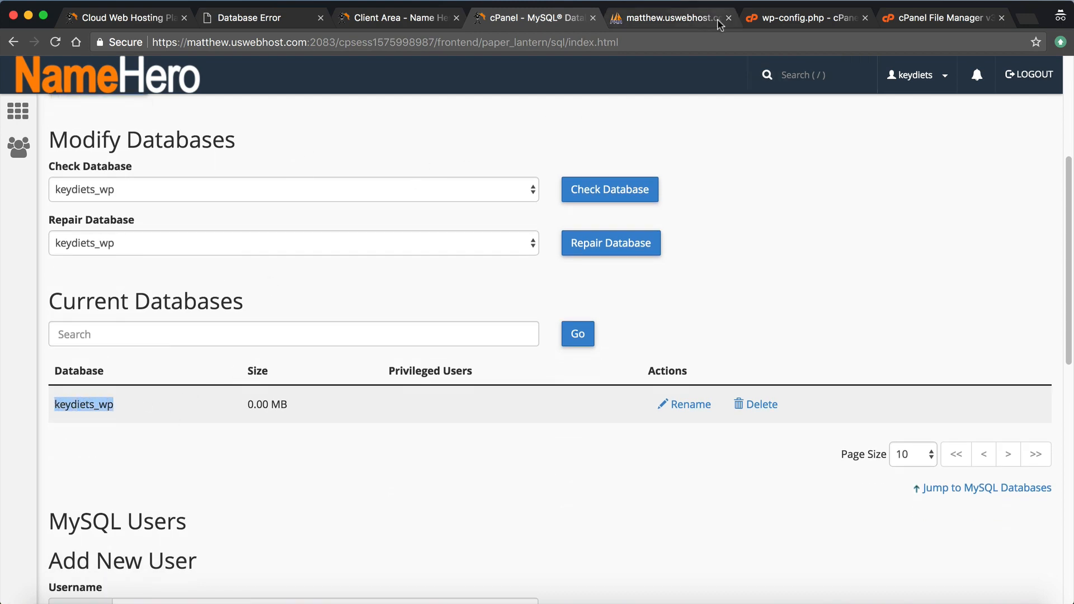
{"action": "left_click_drag", "start_coordinate": [783, 17], "coordinate": [671, 20]}
{"action": "left_click_drag", "start_coordinate": [257, 234], "coordinate": [145, 232]}
{"action": "left_click", "coordinate": [486, 21]}
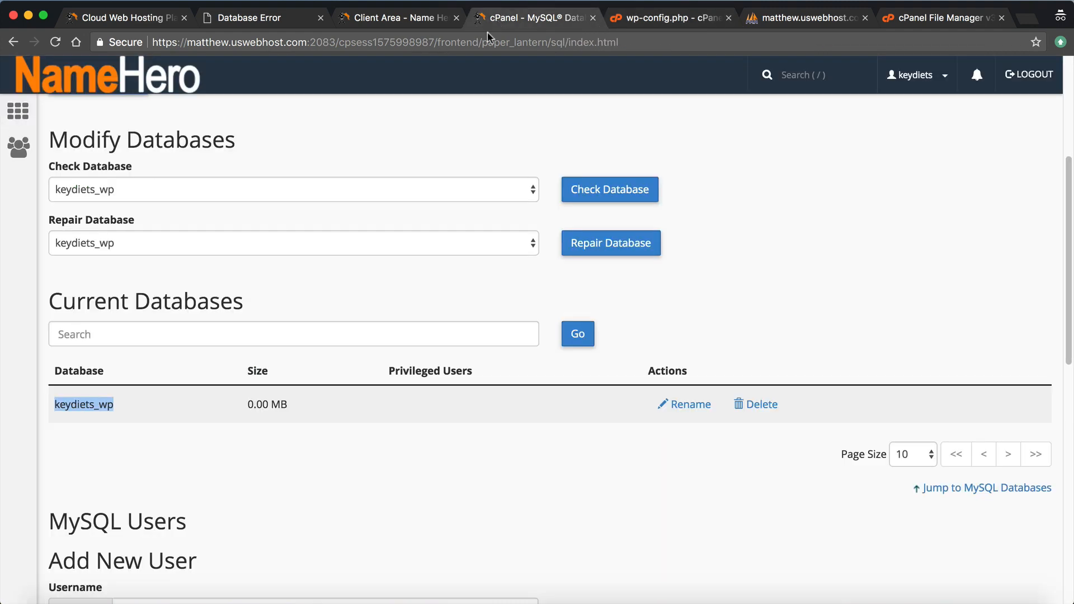
- Check the Current Users list and the Privileged Users entry of the keydiets_wp database
{"action": "scroll", "coordinate": [235, 401], "scroll_direction": "down", "scroll_amount": 5}
{"action": "scroll", "coordinate": [270, 421], "scroll_direction": "down", "scroll_amount": 4}
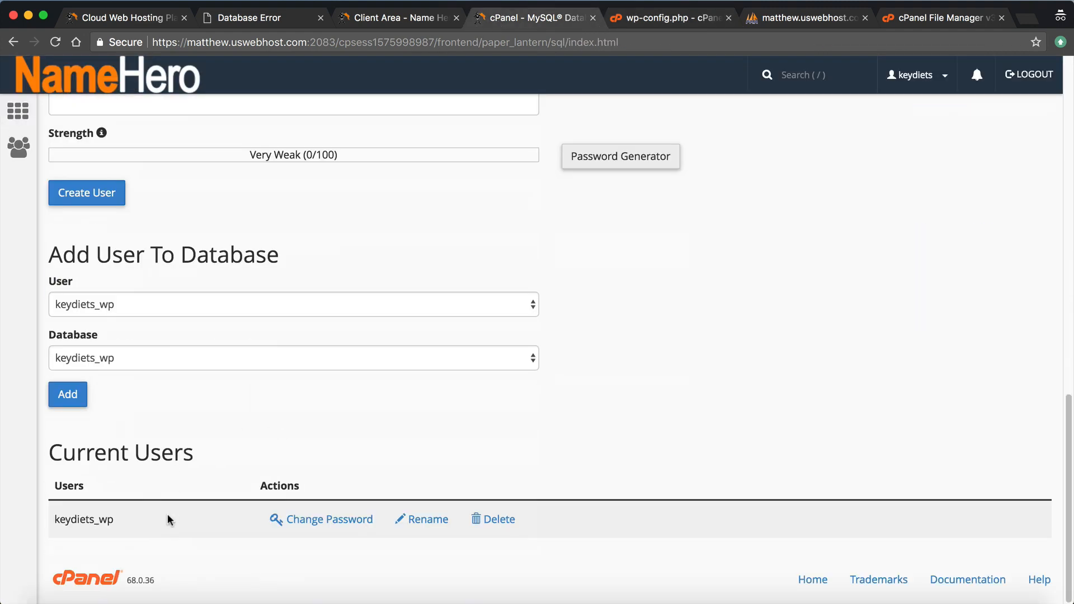
{"action": "scroll", "coordinate": [164, 506], "scroll_direction": "up", "scroll_amount": 10}
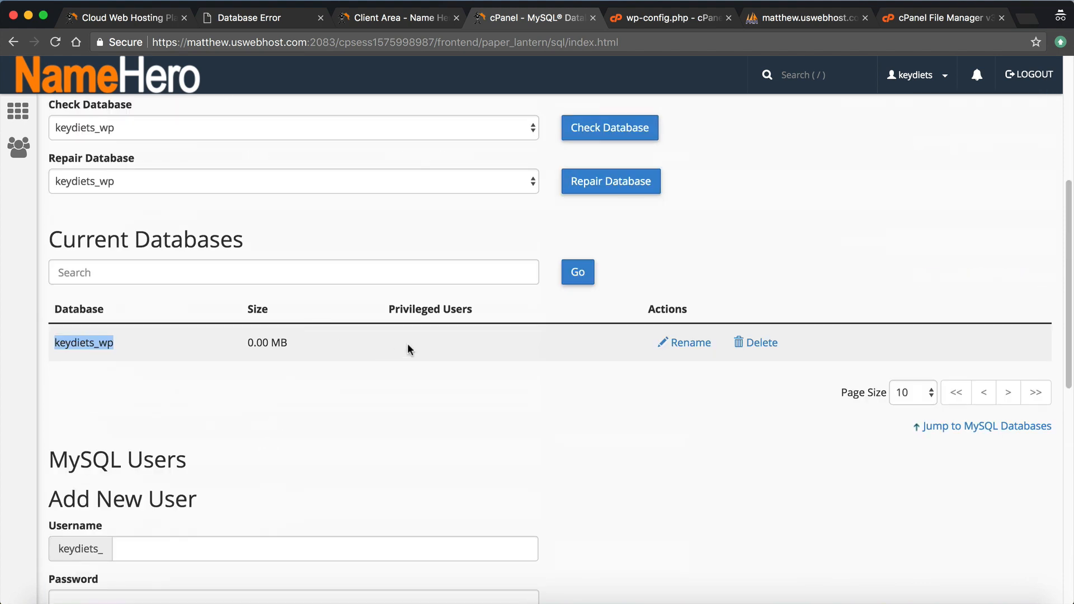
{"action": "left_click", "coordinate": [434, 345]}
{"action": "left_click_drag", "start_coordinate": [377, 303], "coordinate": [463, 351]}
{"action": "left_click", "coordinate": [405, 331]}
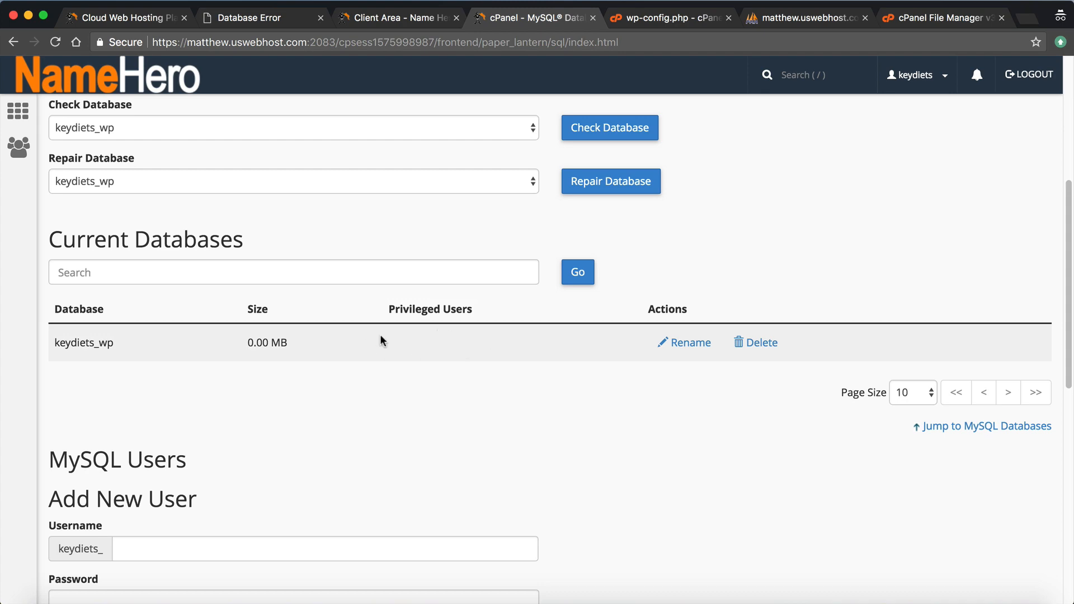
- Add the user keydiets_wp to the keydiets_wp database
{"action": "scroll", "coordinate": [447, 310], "scroll_direction": "down", "scroll_amount": 10}
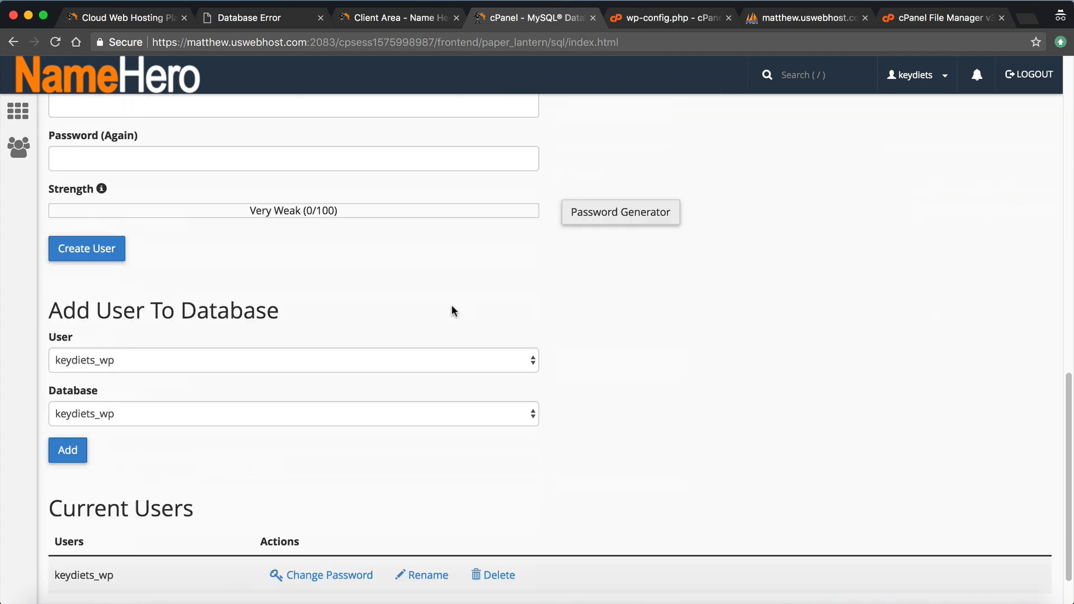
{"action": "left_click_drag", "start_coordinate": [48, 256], "coordinate": [256, 254]}
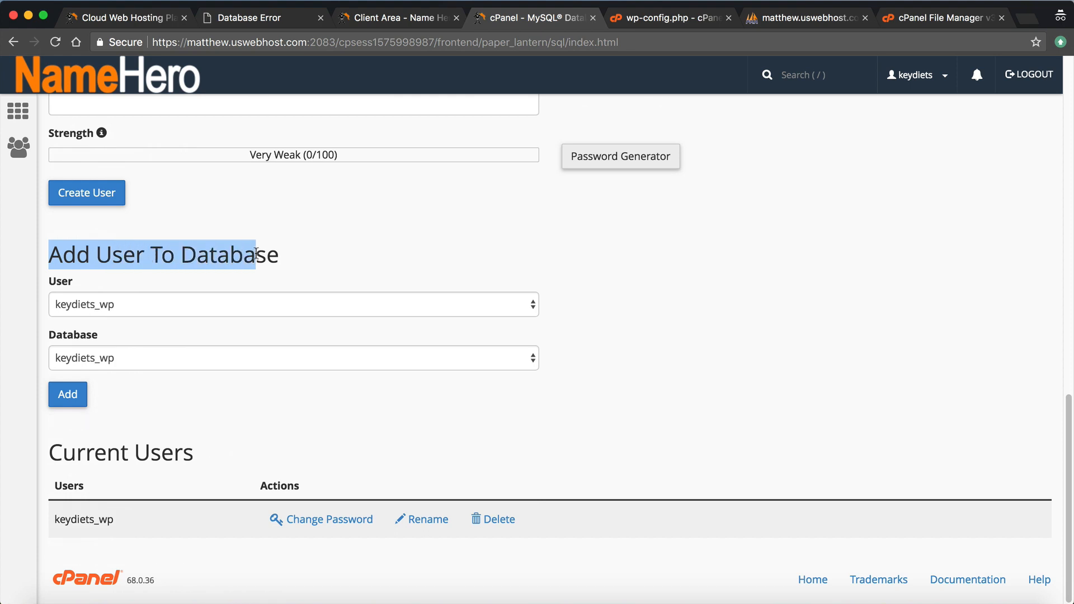
{"action": "left_click", "coordinate": [139, 298]}
{"action": "left_click", "coordinate": [110, 304]}
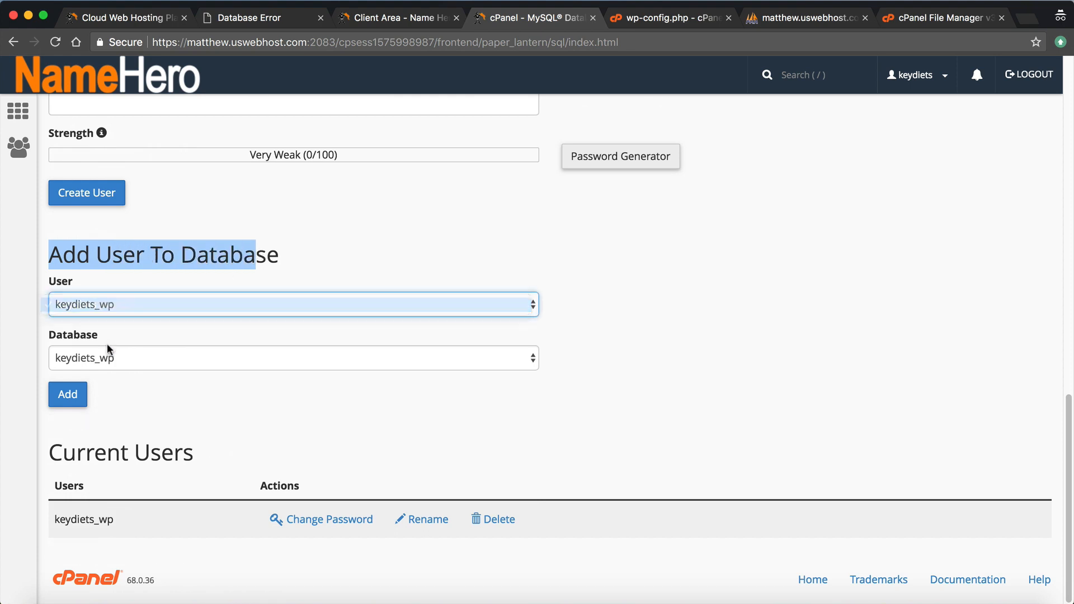
{"action": "left_click", "coordinate": [113, 323]}
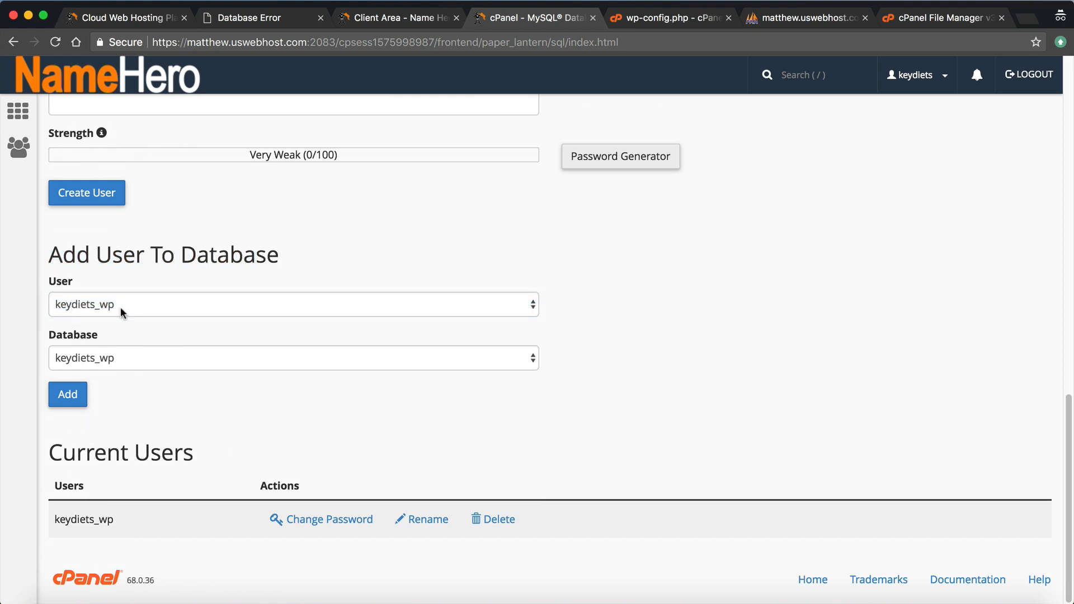
{"action": "left_click", "coordinate": [113, 357]}
{"action": "left_click", "coordinate": [116, 360]}
{"action": "left_click", "coordinate": [63, 395]}
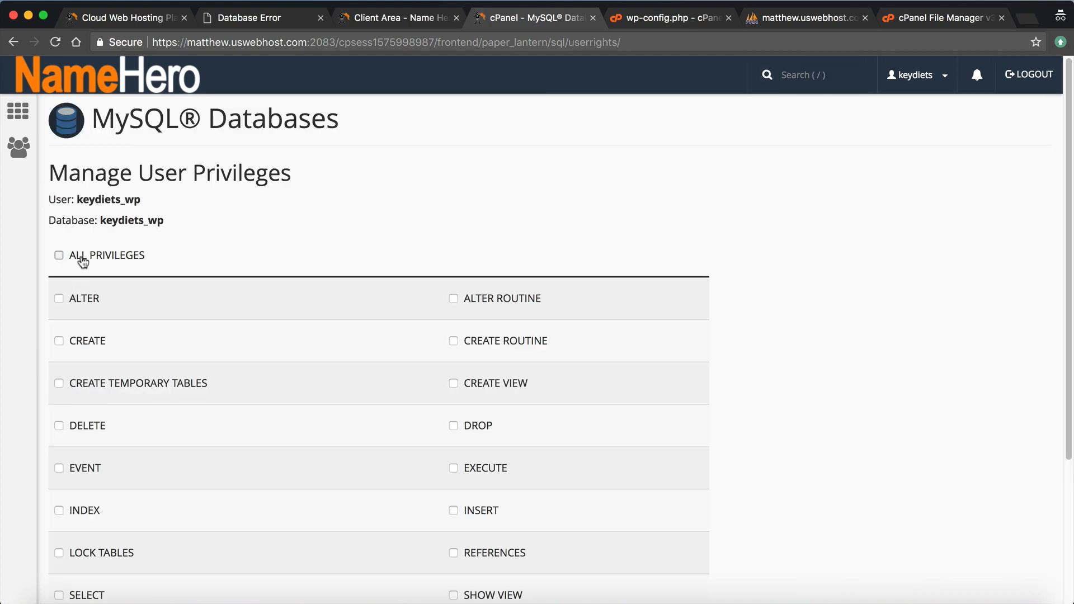
- Grant the user all privileges on the database, save the changes, and reload keydiets.com
{"action": "left_click", "coordinate": [81, 257]}
{"action": "scroll", "coordinate": [272, 310], "scroll_direction": "down", "scroll_amount": 4}
{"action": "left_click", "coordinate": [94, 493]}
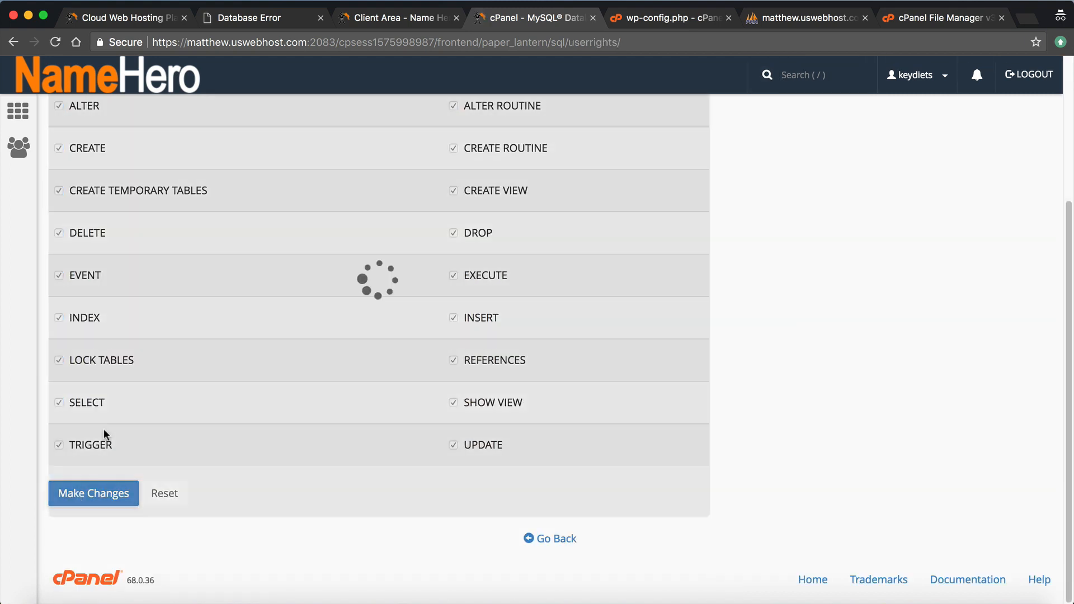
{"action": "left_click", "coordinate": [249, 17]}
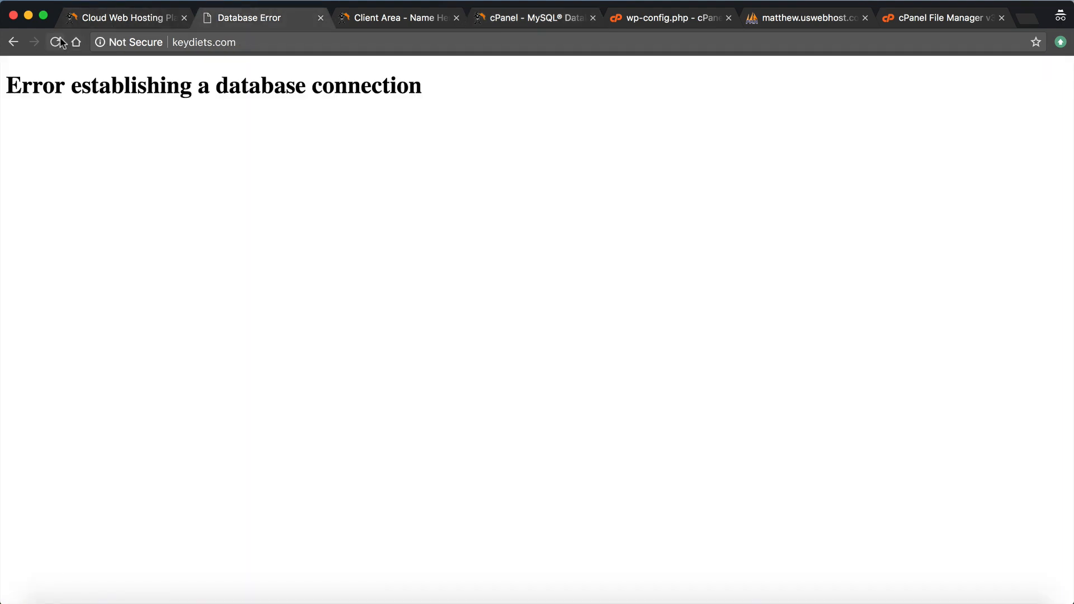
{"action": "left_click", "coordinate": [58, 42]}
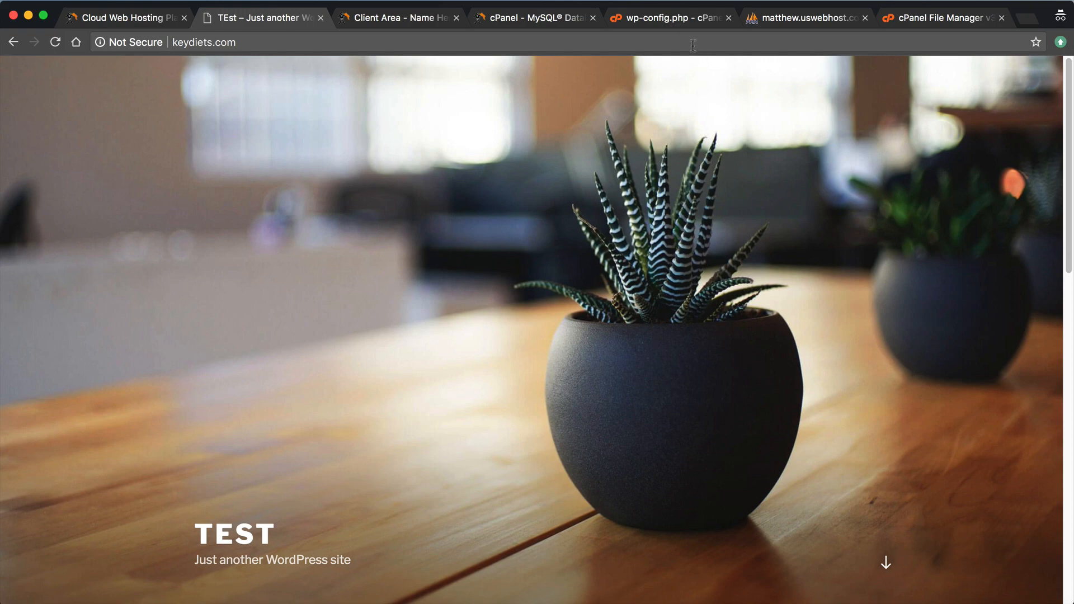
- Review the hostname, database name, username and password definitions in wp-config.php
{"action": "left_click", "coordinate": [668, 17]}
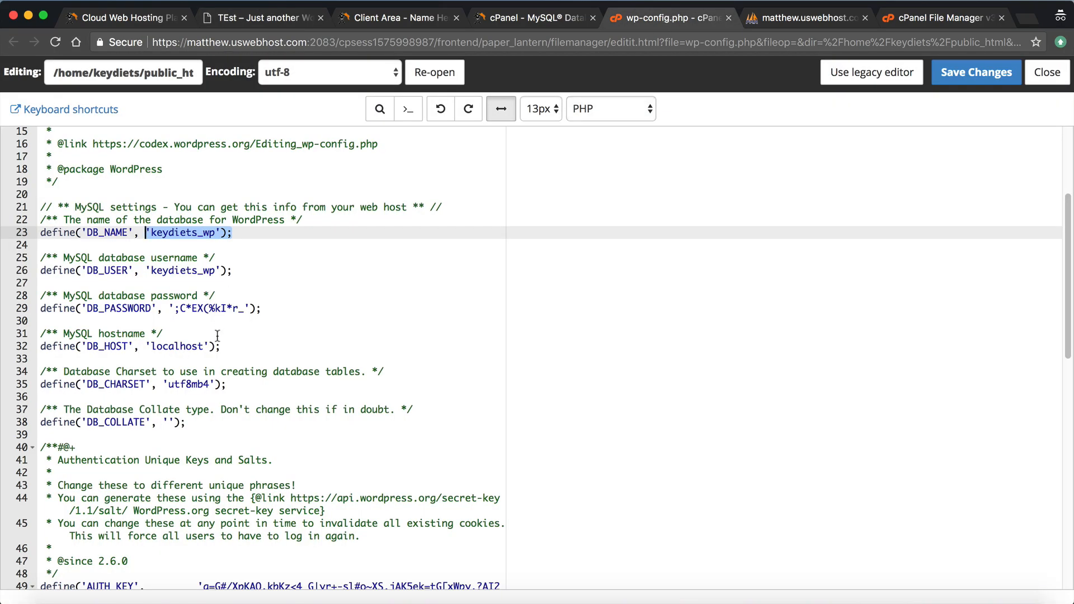
{"action": "left_click_drag", "start_coordinate": [221, 346], "coordinate": [41, 346]}
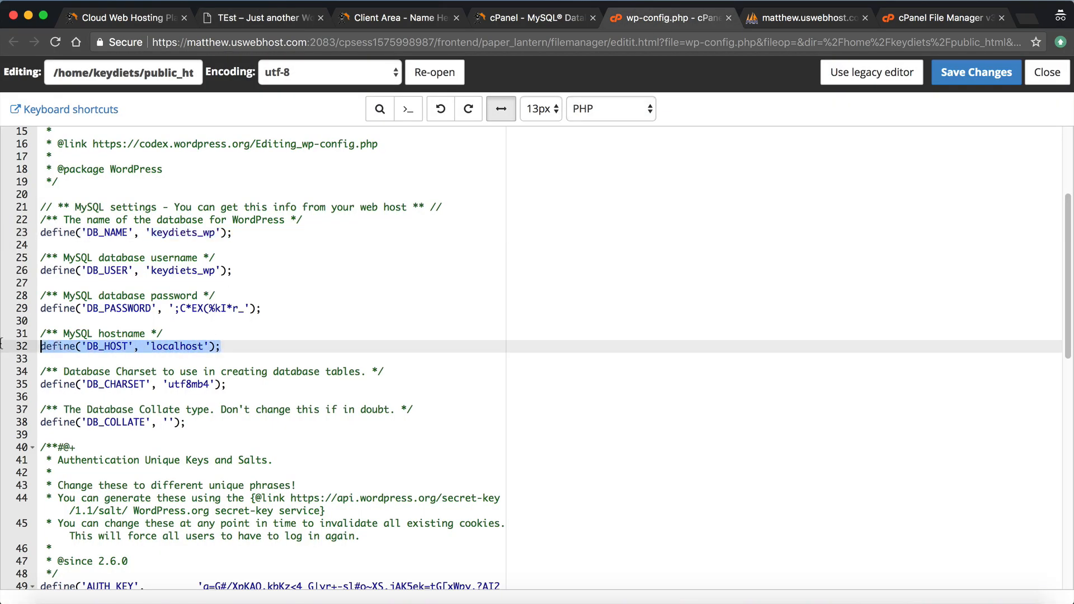
{"action": "left_click", "coordinate": [200, 347]}
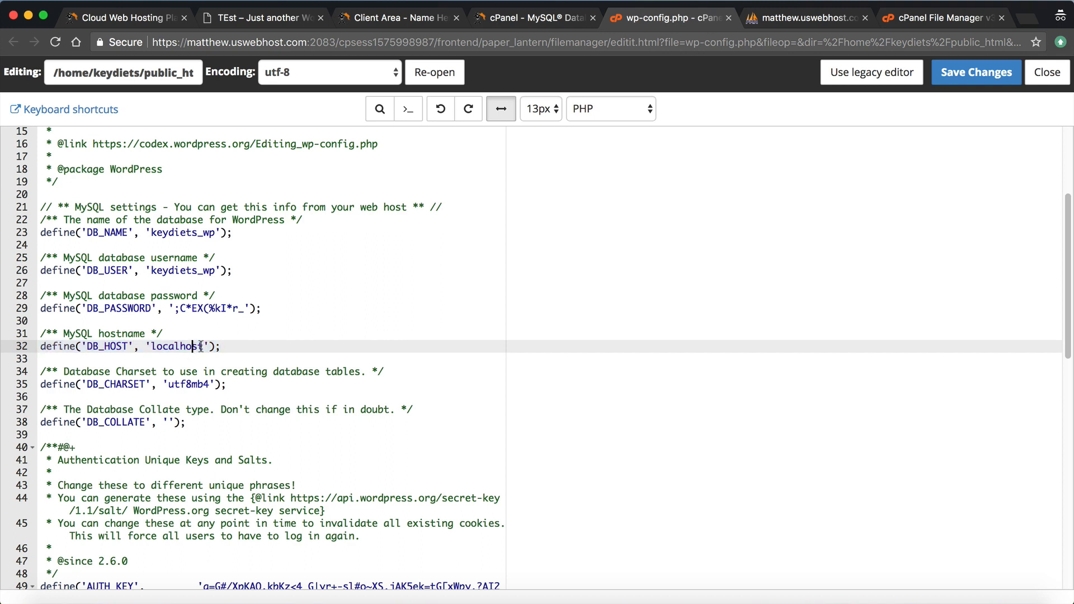
{"action": "left_click_drag", "start_coordinate": [204, 346], "coordinate": [151, 347]}
{"action": "left_click_drag", "start_coordinate": [152, 232], "coordinate": [186, 233]}
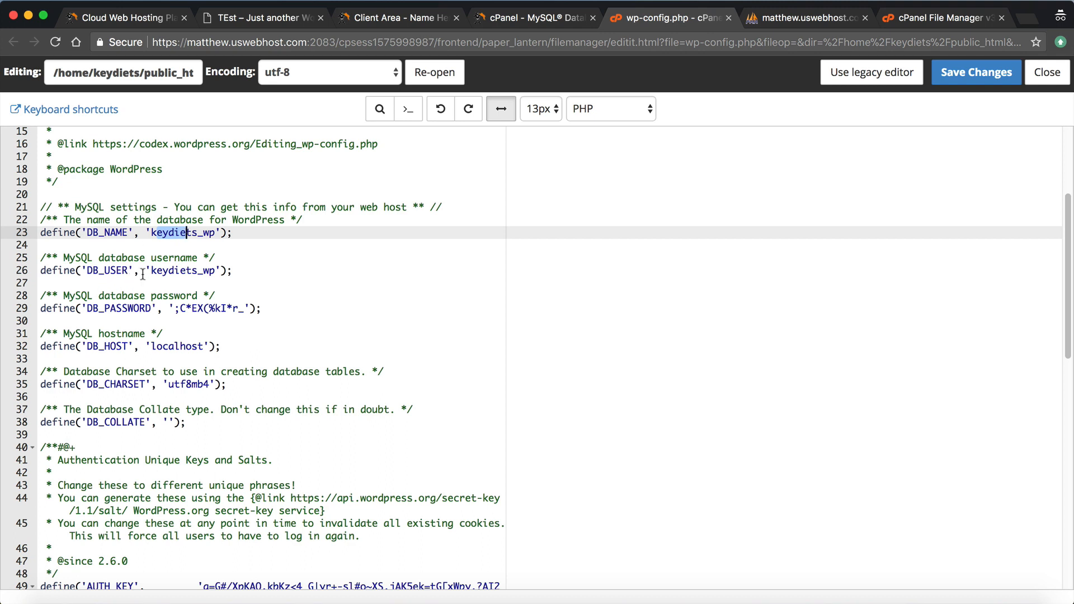
{"action": "left_click_drag", "start_coordinate": [145, 271], "coordinate": [216, 270]}
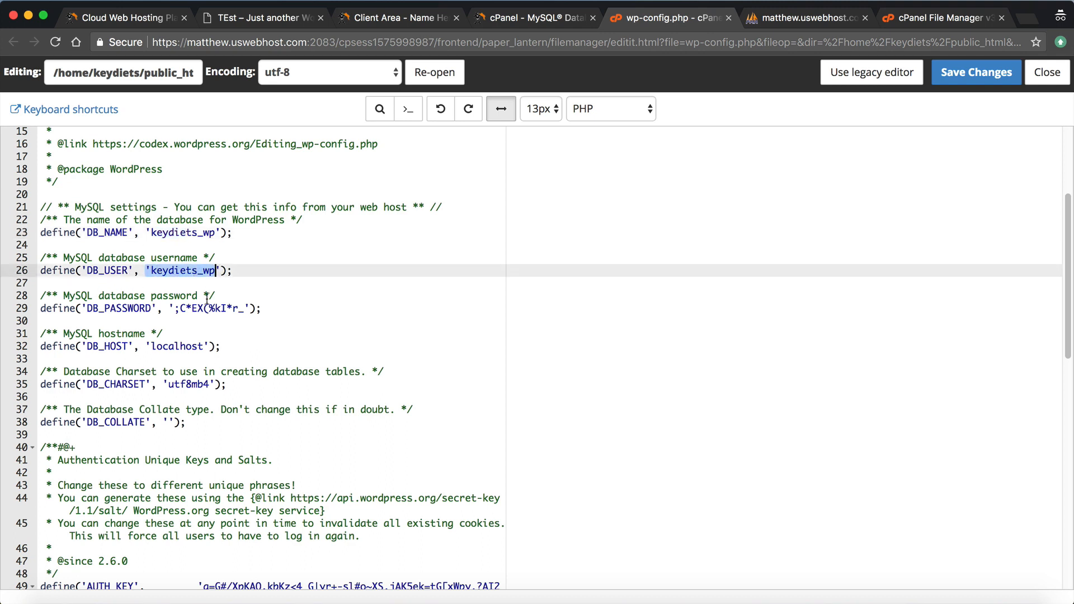
{"action": "left_click_drag", "start_coordinate": [188, 308], "coordinate": [213, 297]}
{"action": "left_click", "coordinate": [282, 308]}
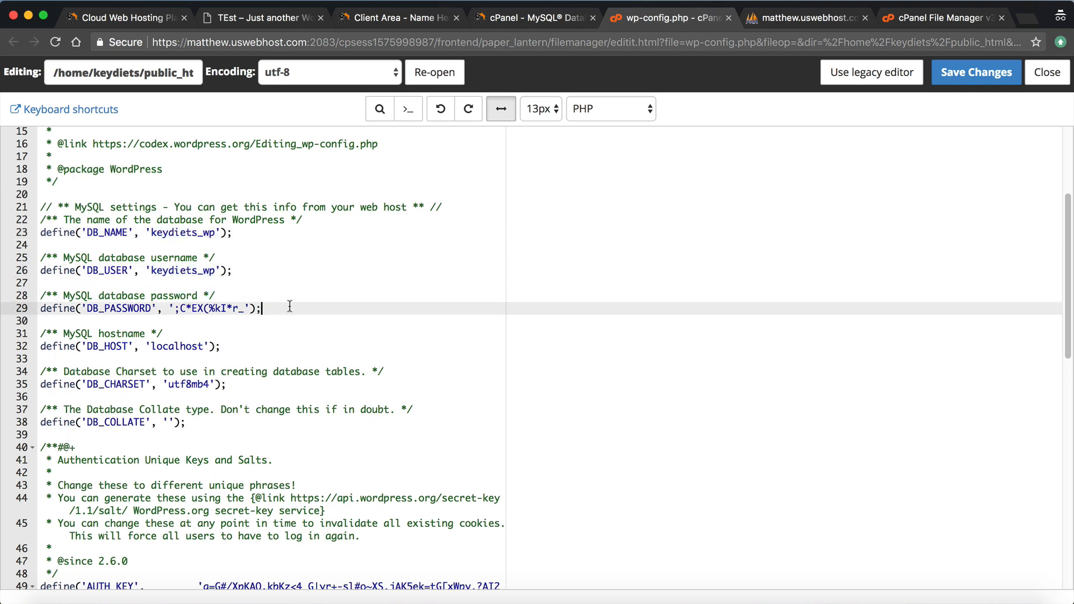
- Examine the keydiets_wp database's privileged user under Current Databases and inspect that user's assigned privileges in cPanel
{"action": "left_click", "coordinate": [561, 18]}
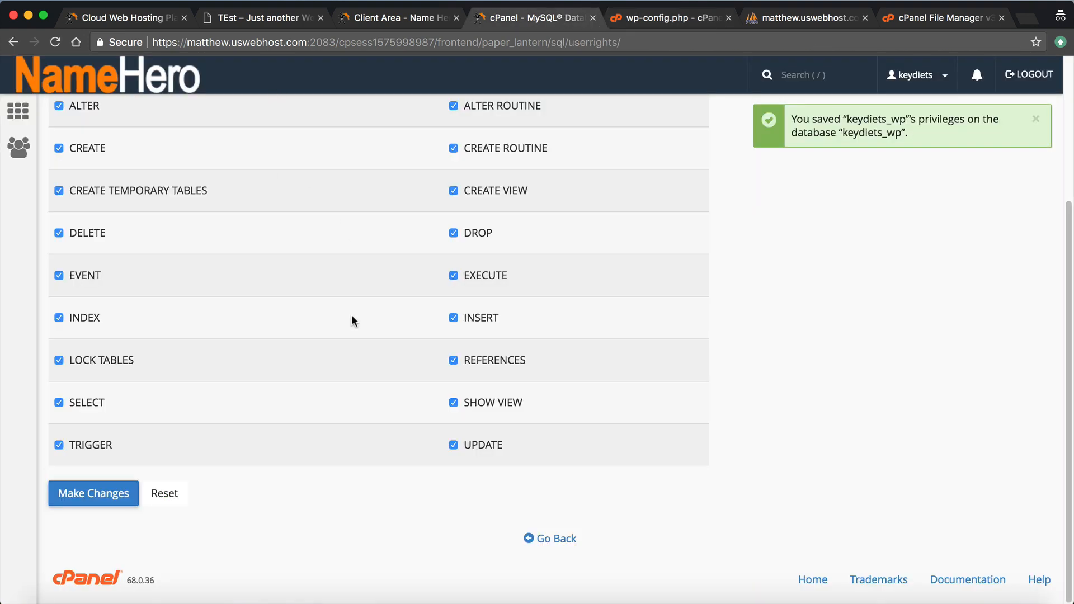
{"action": "left_click", "coordinate": [531, 540]}
{"action": "scroll", "coordinate": [218, 400], "scroll_direction": "down", "scroll_amount": 5}
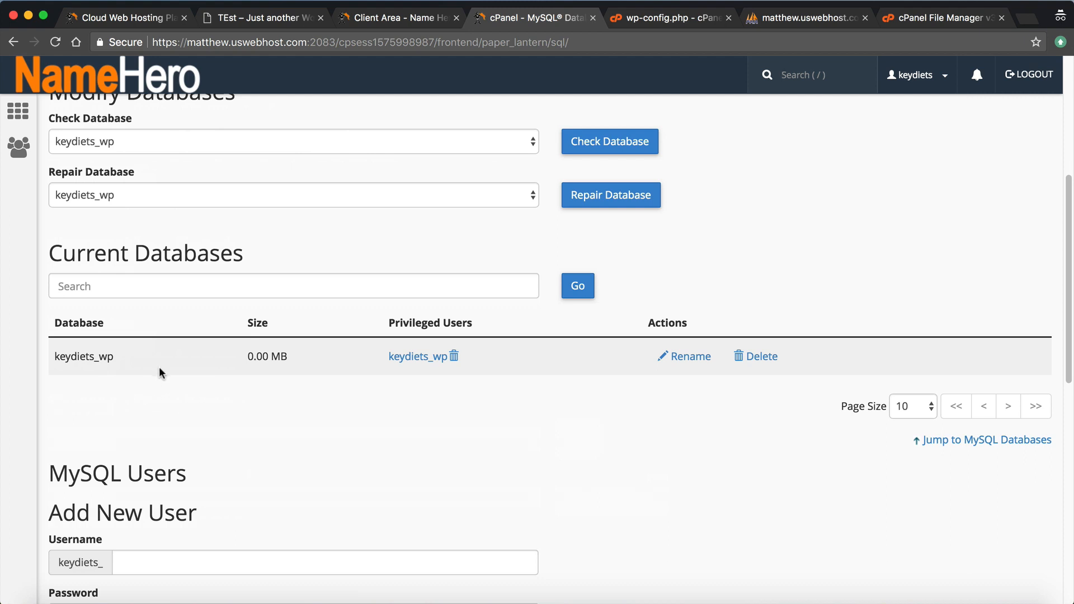
{"action": "left_click_drag", "start_coordinate": [49, 253], "coordinate": [245, 247]}
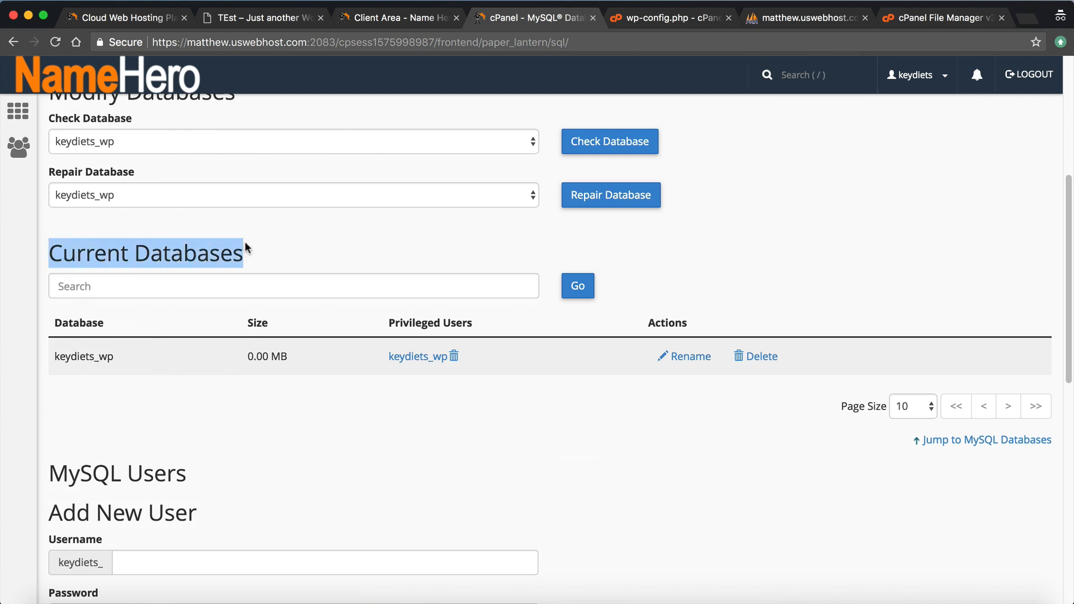
{"action": "left_click_drag", "start_coordinate": [143, 360], "coordinate": [50, 358]}
{"action": "left_click_drag", "start_coordinate": [385, 352], "coordinate": [436, 349]}
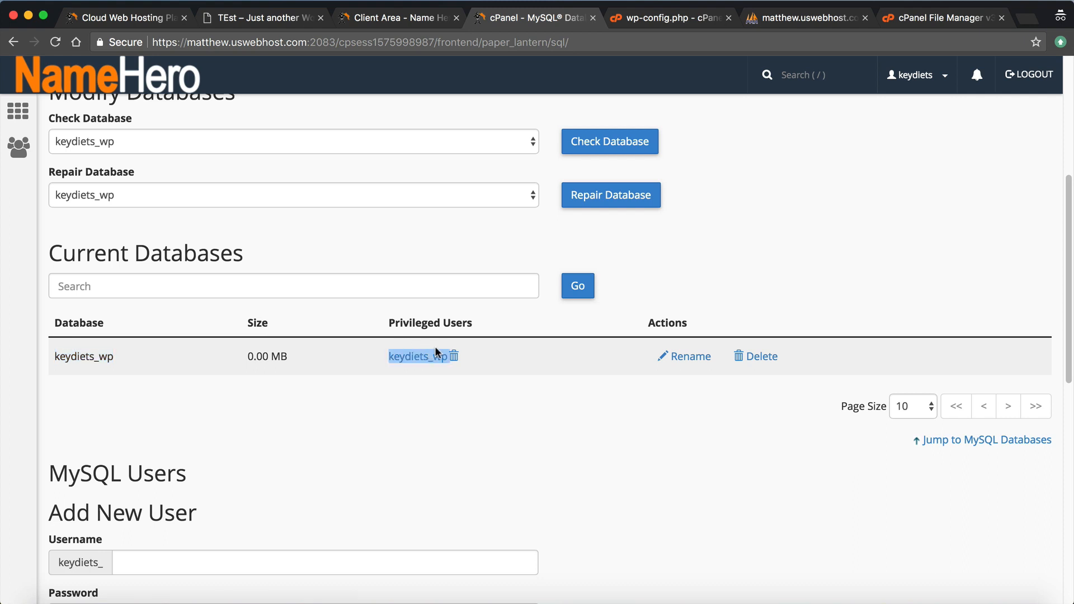
{"action": "left_click", "coordinate": [403, 357]}
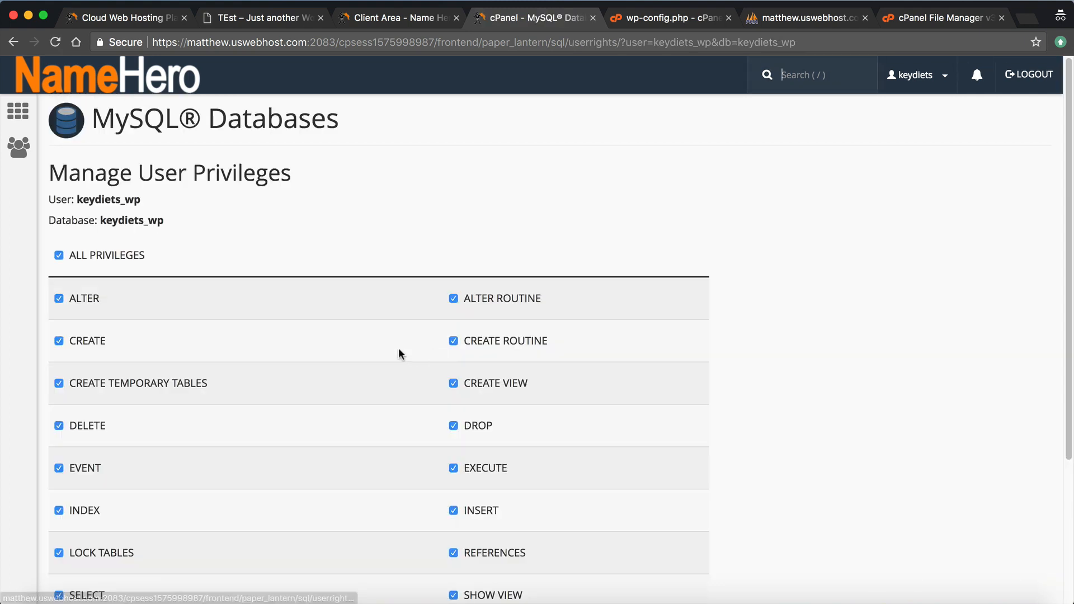
{"action": "right_click", "coordinate": [13, 42]}
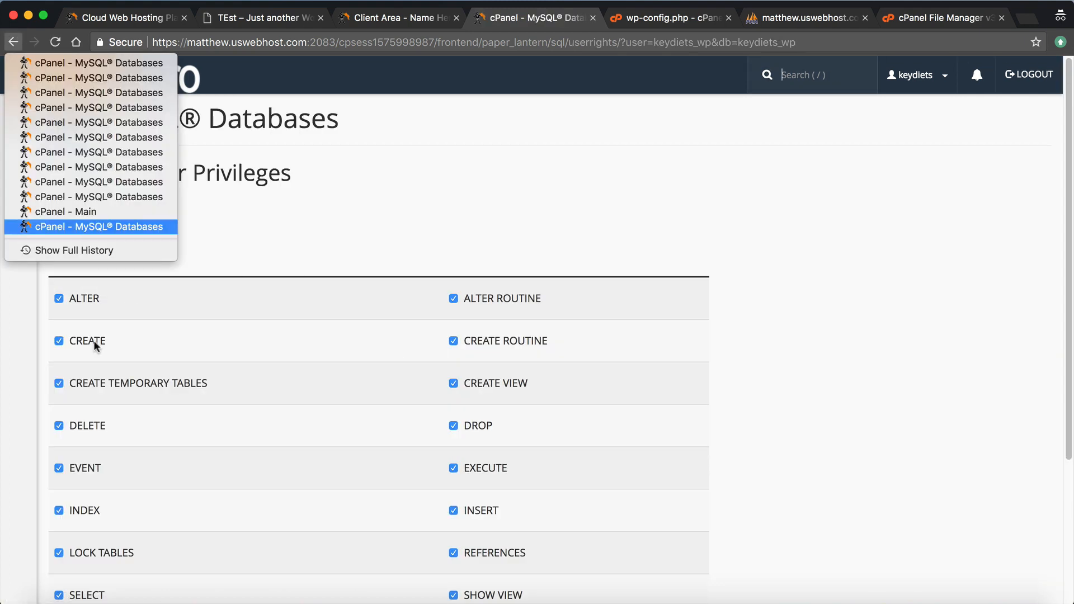
{"action": "left_click", "coordinate": [89, 62]}
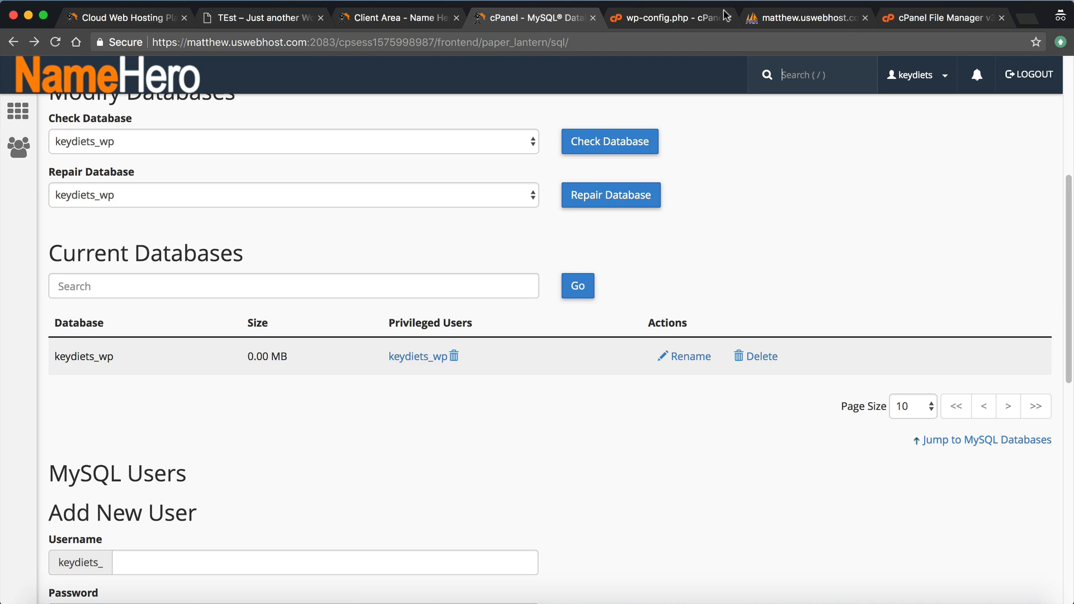
- Reexamine the DB_HOST value and the username and password definitions above it in wp-config.php
{"action": "left_click", "coordinate": [686, 20]}
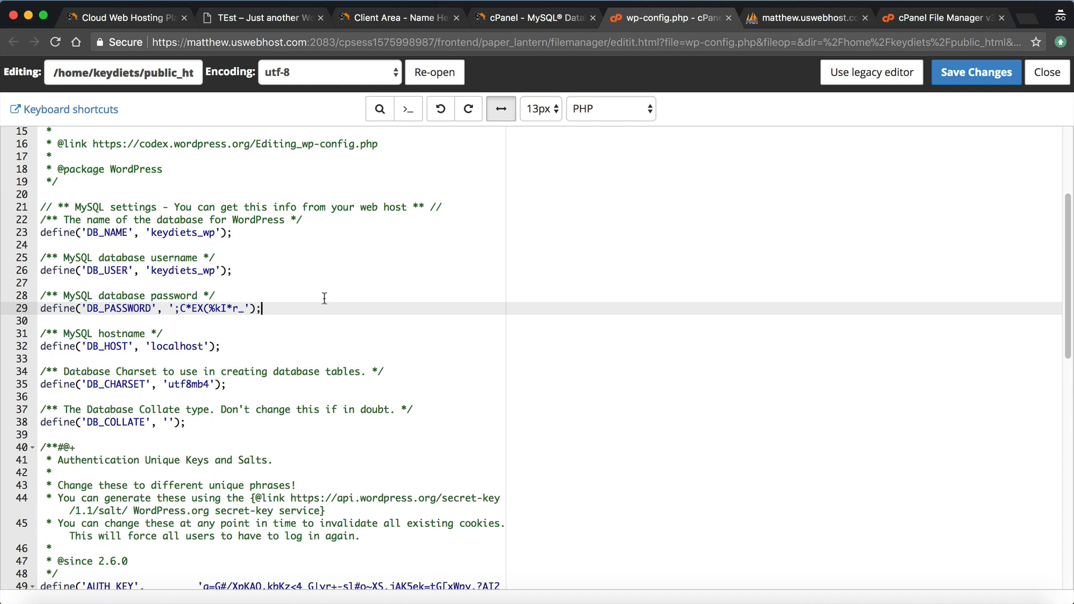
{"action": "left_click", "coordinate": [199, 346]}
{"action": "double_click", "coordinate": [187, 346]}
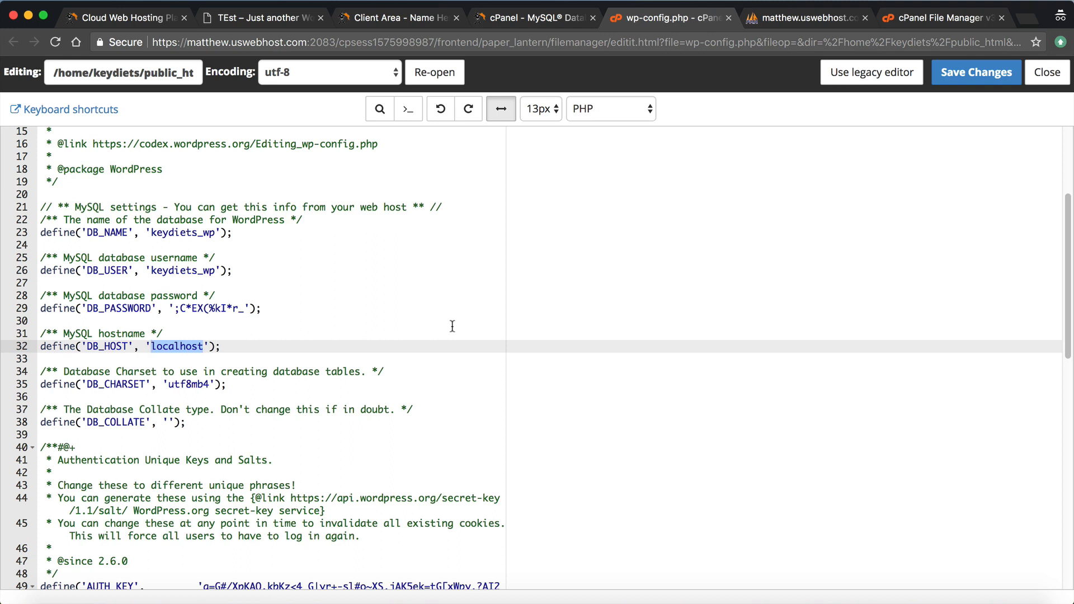
{"action": "left_click", "coordinate": [317, 320]}
{"action": "left_click_drag", "start_coordinate": [224, 346], "coordinate": [147, 257]}
{"action": "left_click", "coordinate": [211, 371]}
{"action": "left_click_drag", "start_coordinate": [223, 360], "coordinate": [42, 244]}
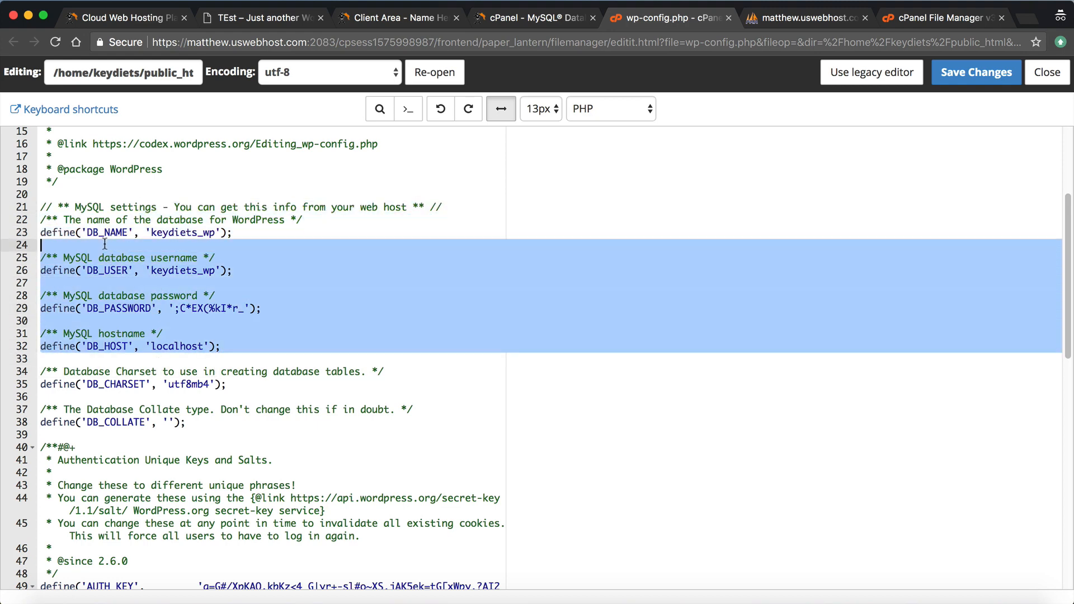
- Copy the codex.wordpress.org link from wp-config.php's header comment and load it in the browser tab holding phpMyAdmin
{"action": "left_click", "coordinate": [372, 360]}
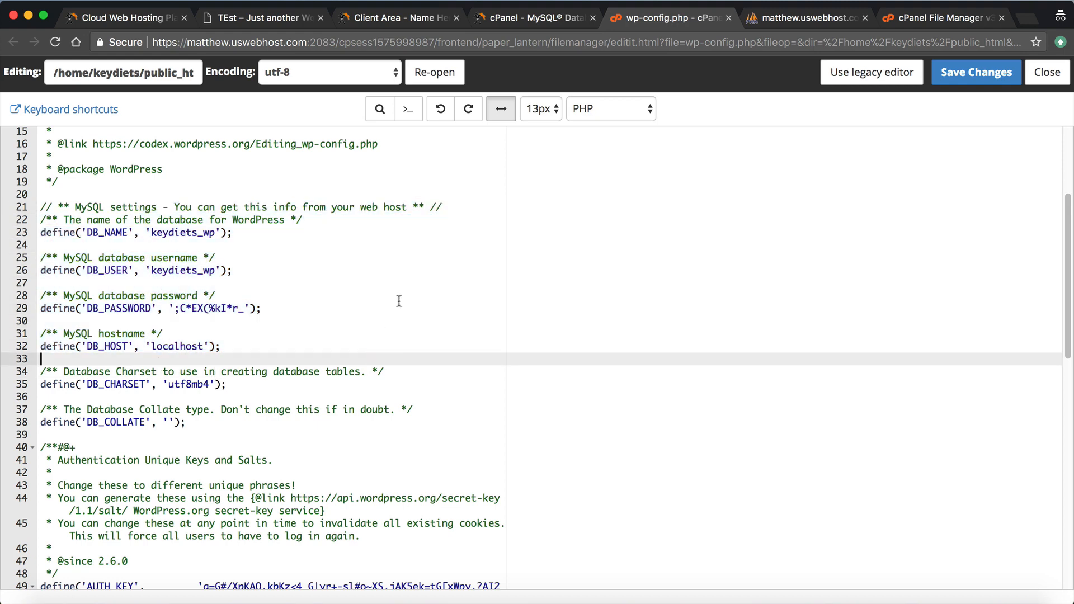
{"action": "left_click", "coordinate": [392, 146]}
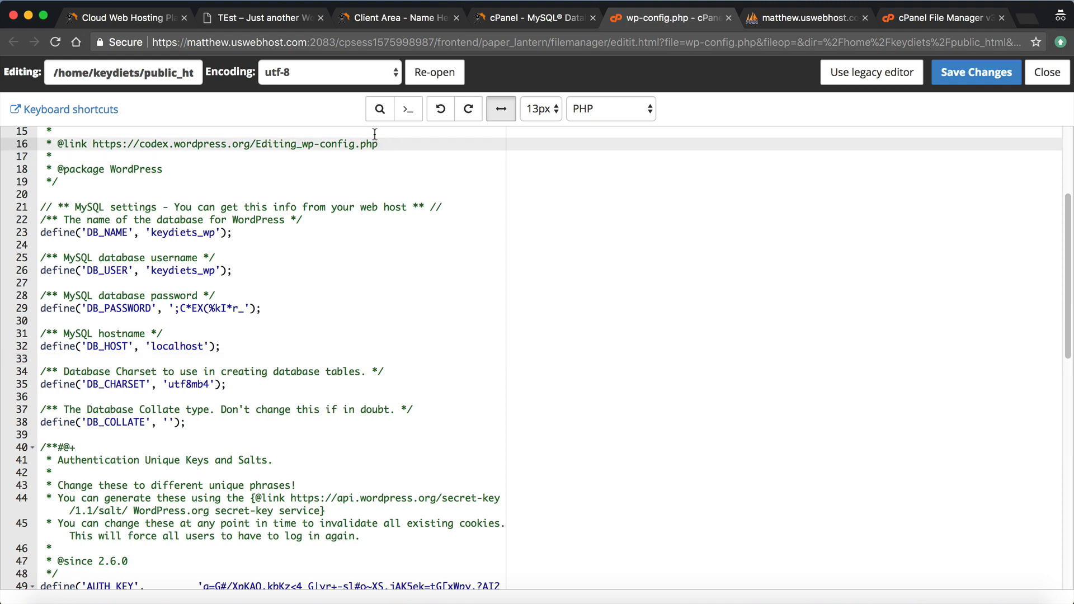
{"action": "left_click_drag", "start_coordinate": [378, 144], "coordinate": [95, 145]}
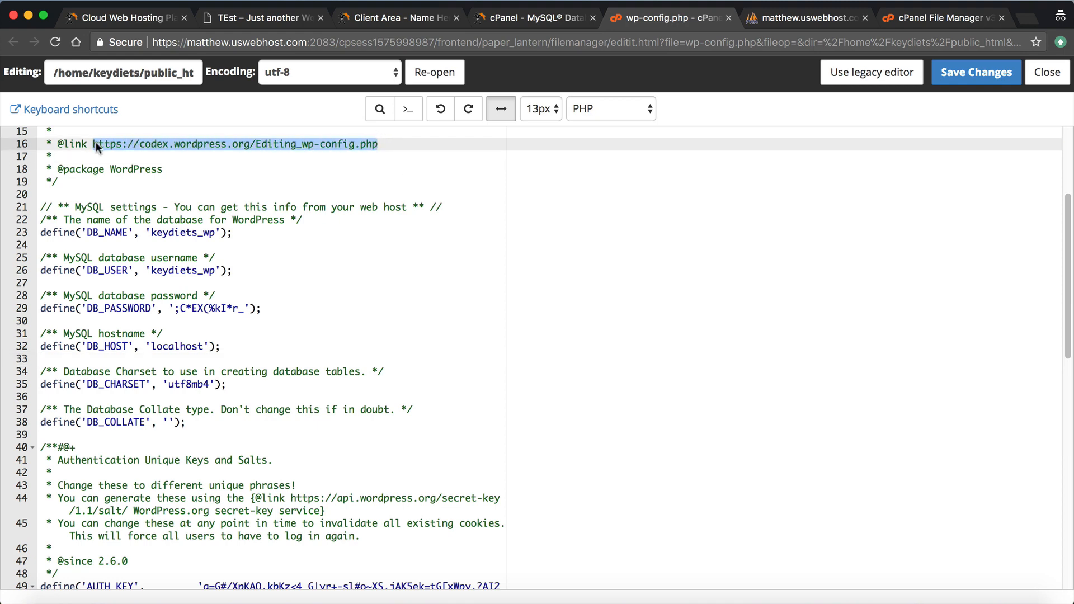
{"action": "right_click", "coordinate": [95, 144]}
{"action": "left_click", "coordinate": [130, 227]}
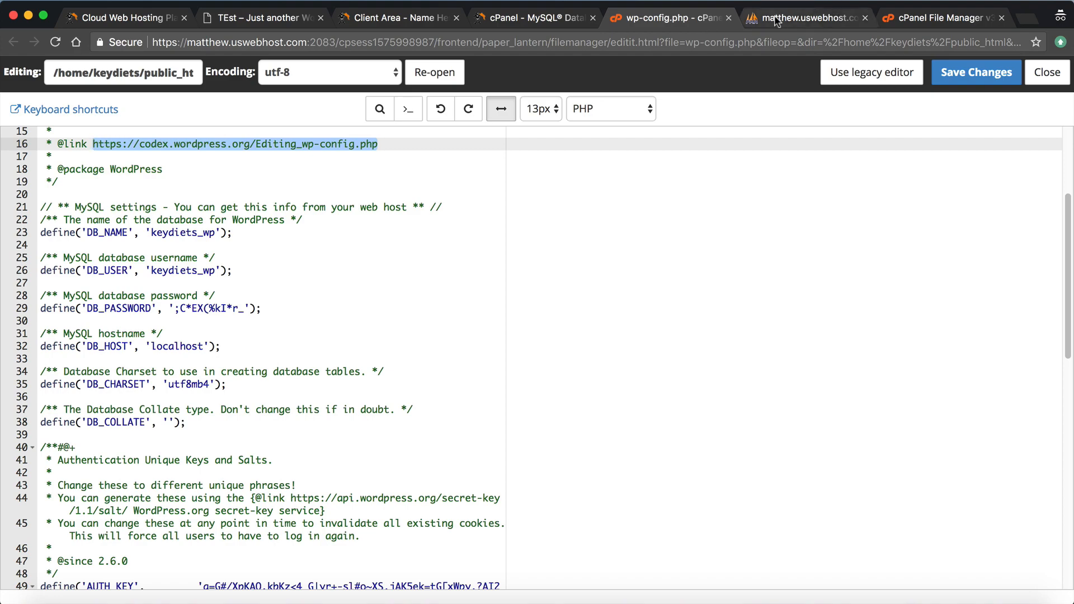
{"action": "left_click", "coordinate": [794, 17]}
{"action": "right_click", "coordinate": [637, 37]}
{"action": "left_click", "coordinate": [682, 83]}
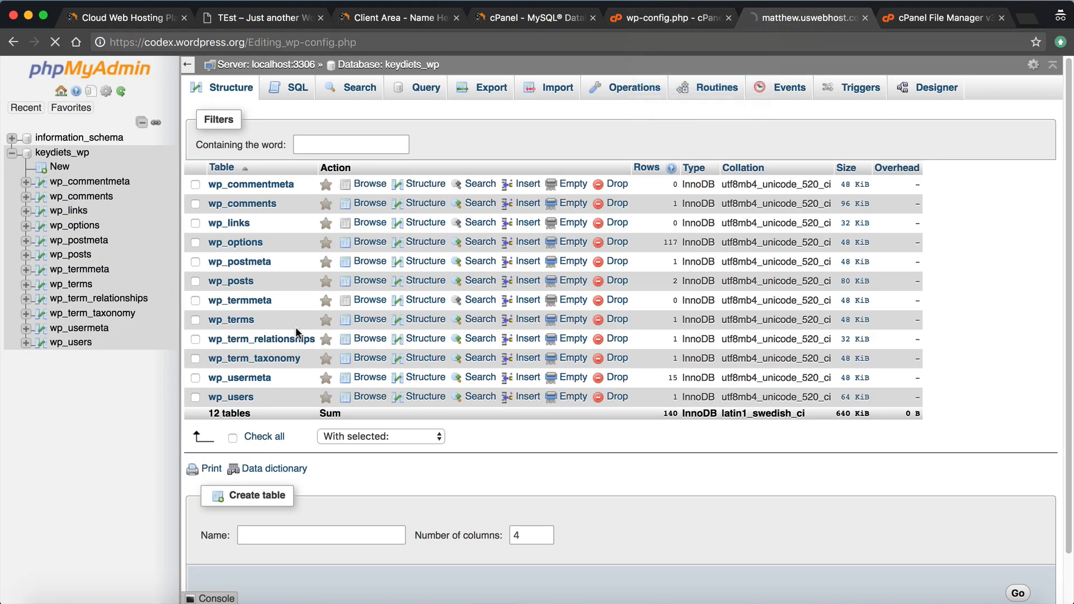
- Read the Codex page's sample MySQL settings and its guidance on alternate ports for DB_HOST
{"action": "scroll", "coordinate": [364, 167], "scroll_direction": "down", "scroll_amount": 15}
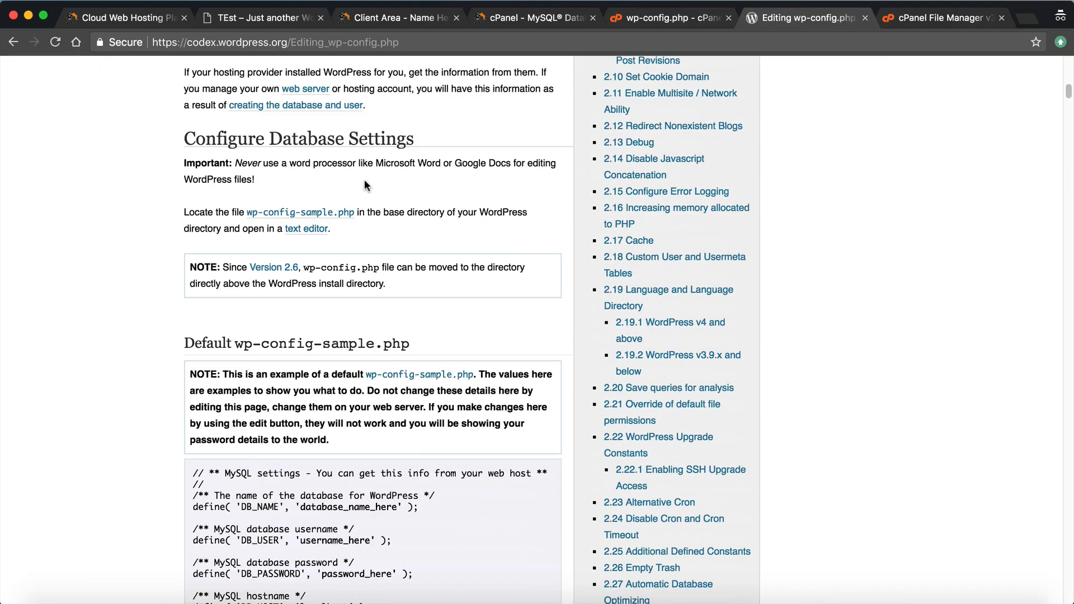
{"action": "scroll", "coordinate": [365, 212], "scroll_direction": "up", "scroll_amount": 3}
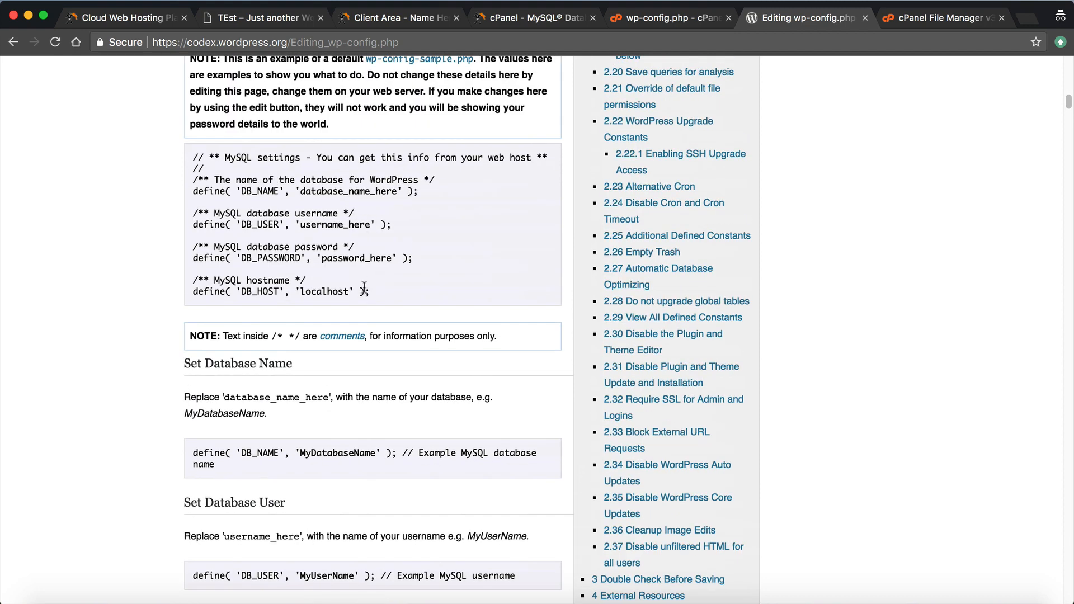
{"action": "left_click_drag", "start_coordinate": [369, 291], "coordinate": [257, 180]}
{"action": "scroll", "coordinate": [266, 252], "scroll_direction": "down", "scroll_amount": 5}
{"action": "scroll", "coordinate": [266, 252], "scroll_direction": "down", "scroll_amount": 9}
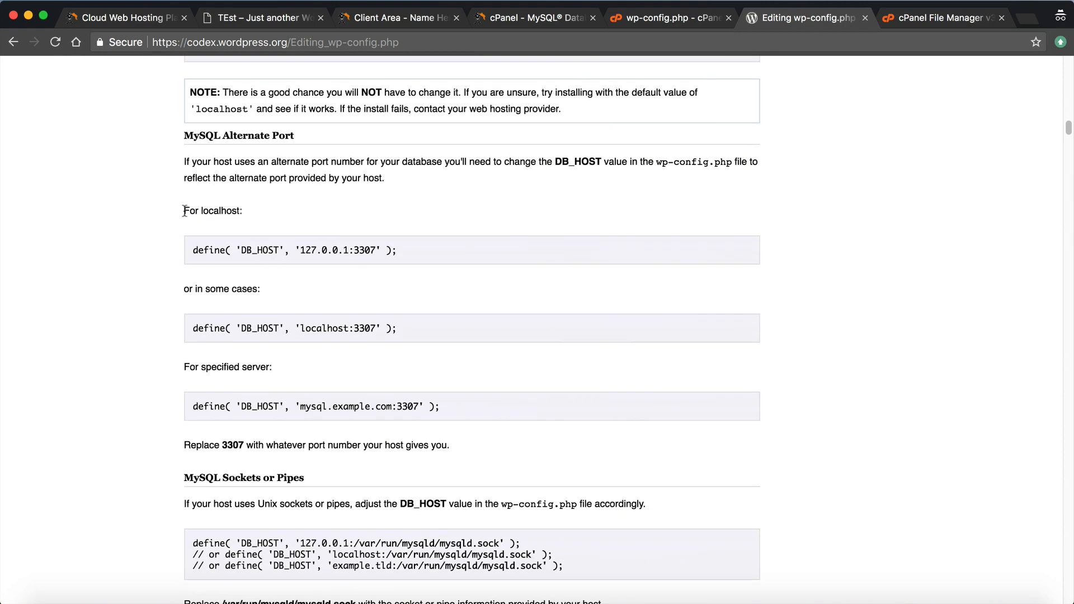
{"action": "scroll", "coordinate": [235, 360], "scroll_direction": "down", "scroll_amount": 10}
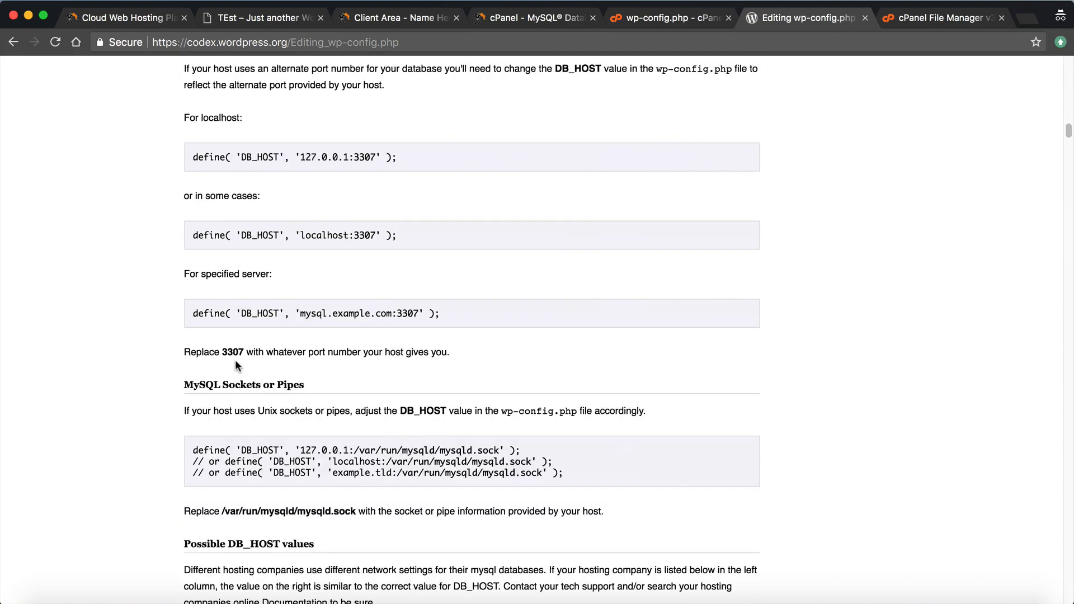
- Look up the suggested DB_HOST values for HostGator, Laughing Squid and GoDaddy cPanel hosting in the hosting company table
{"action": "scroll", "coordinate": [234, 364], "scroll_direction": "down", "scroll_amount": 7}
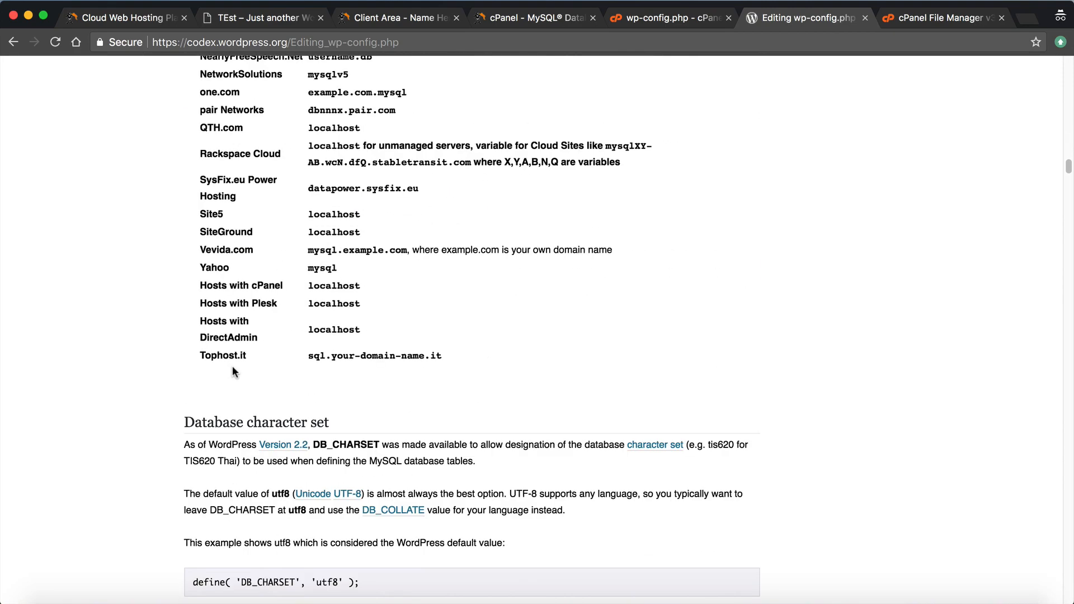
{"action": "scroll", "coordinate": [233, 353], "scroll_direction": "up", "scroll_amount": 5}
{"action": "scroll", "coordinate": [237, 348], "scroll_direction": "up", "scroll_amount": 4}
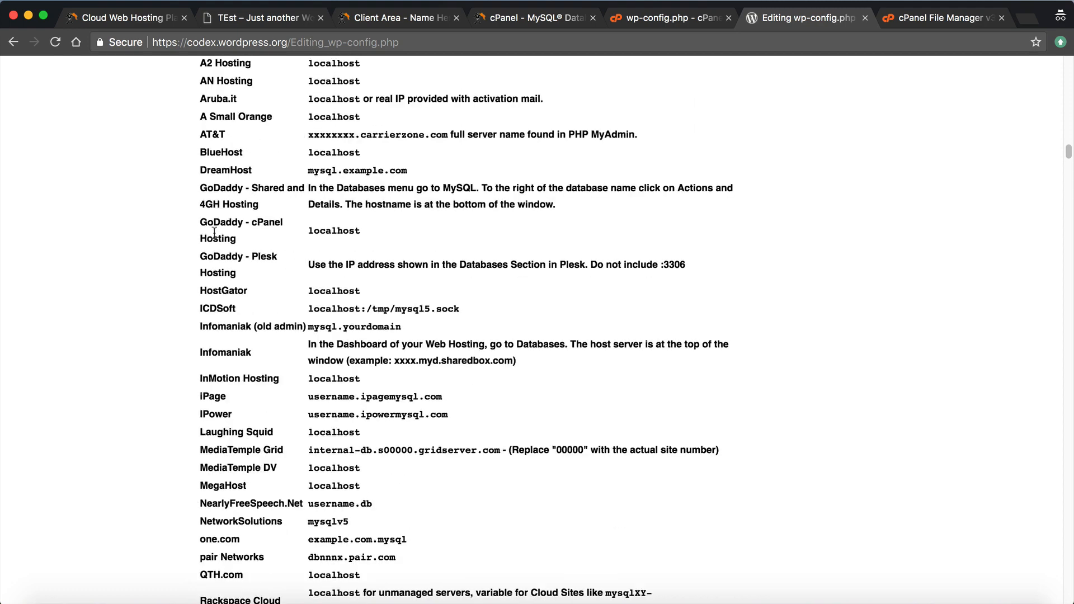
{"action": "left_click_drag", "start_coordinate": [368, 290], "coordinate": [202, 290]}
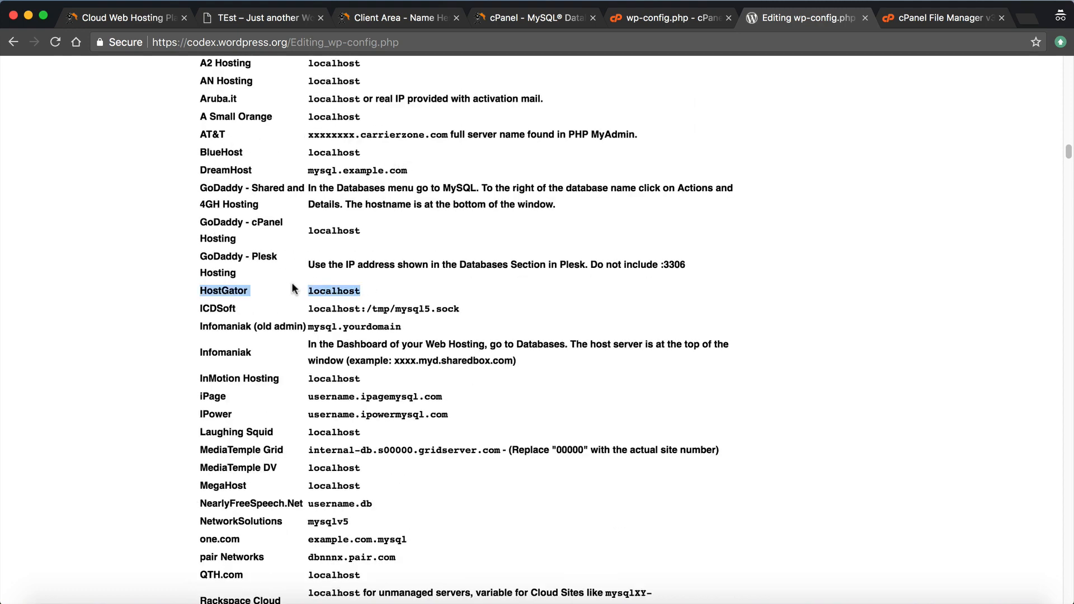
{"action": "left_click", "coordinate": [293, 290]}
{"action": "scroll", "coordinate": [277, 336], "scroll_direction": "down", "scroll_amount": 3}
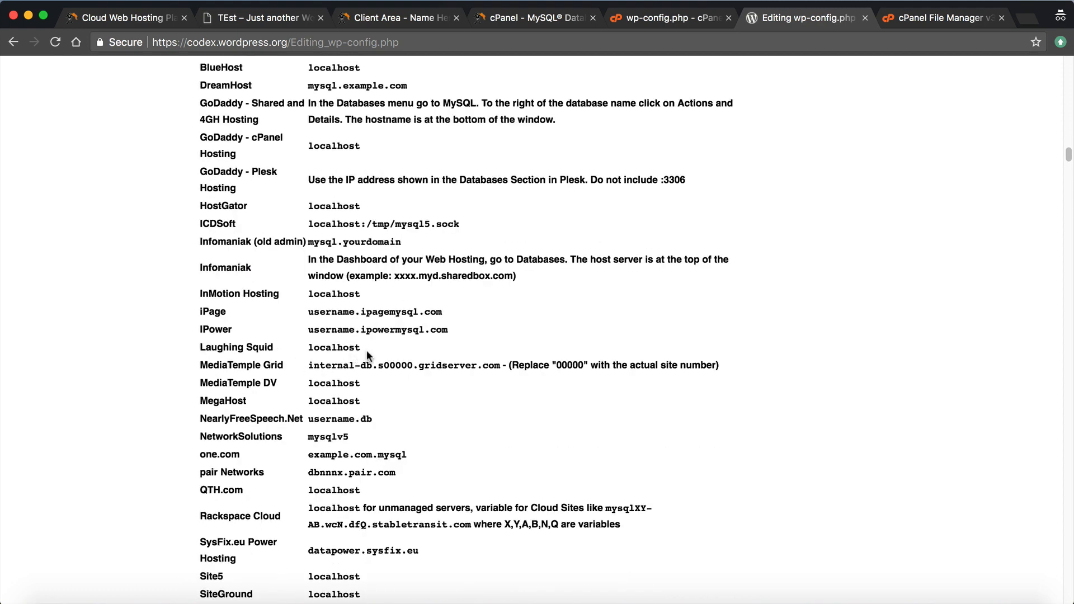
{"action": "left_click_drag", "start_coordinate": [367, 350], "coordinate": [294, 350]}
{"action": "scroll", "coordinate": [285, 313], "scroll_direction": "up", "scroll_amount": 3}
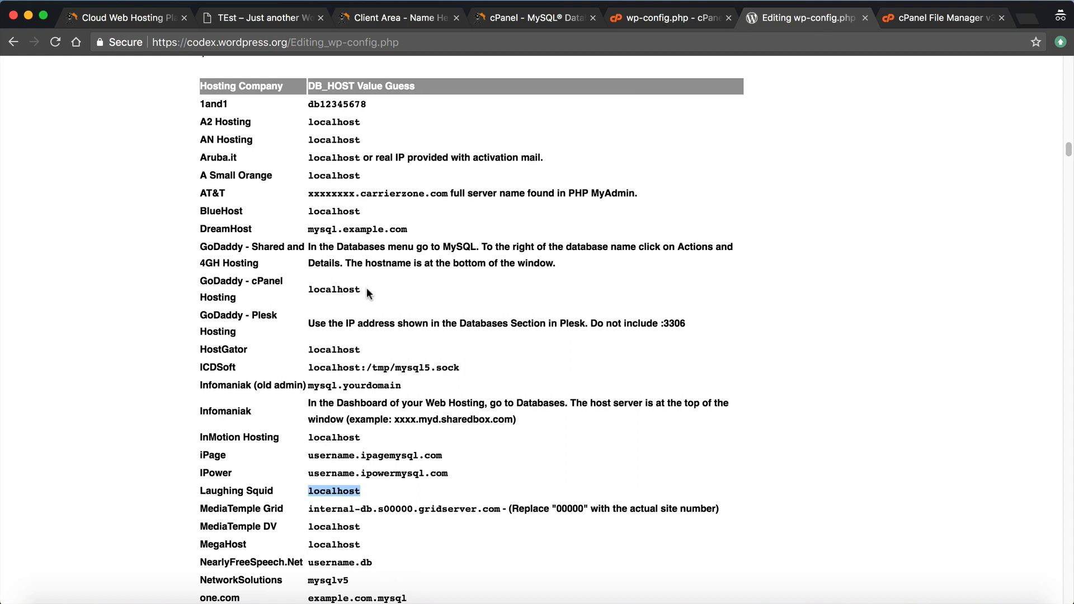
{"action": "left_click_drag", "start_coordinate": [365, 290], "coordinate": [308, 291]}
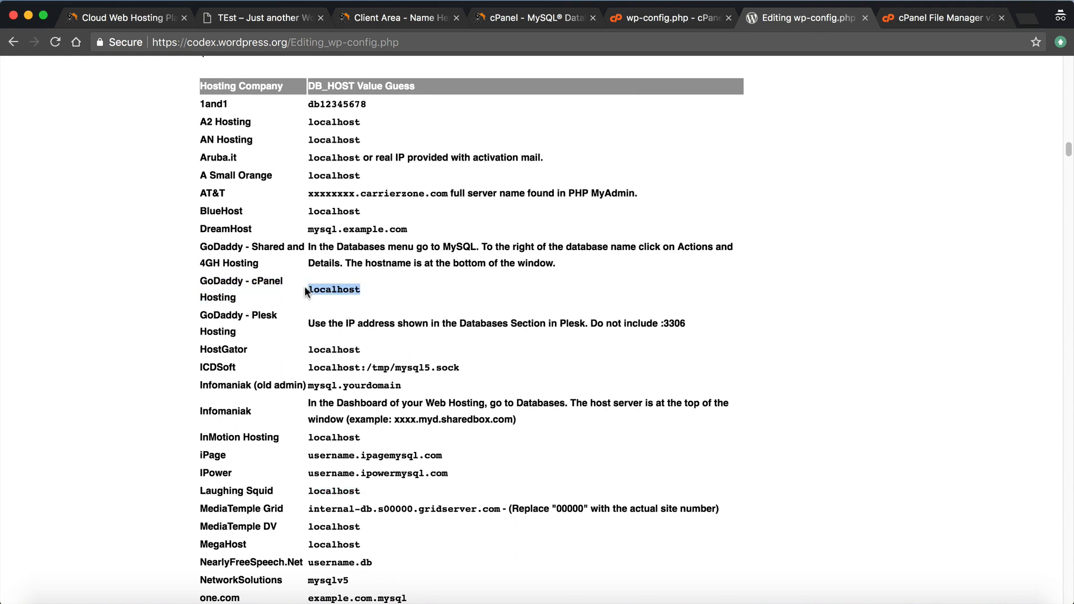
{"action": "left_click", "coordinate": [324, 369]}
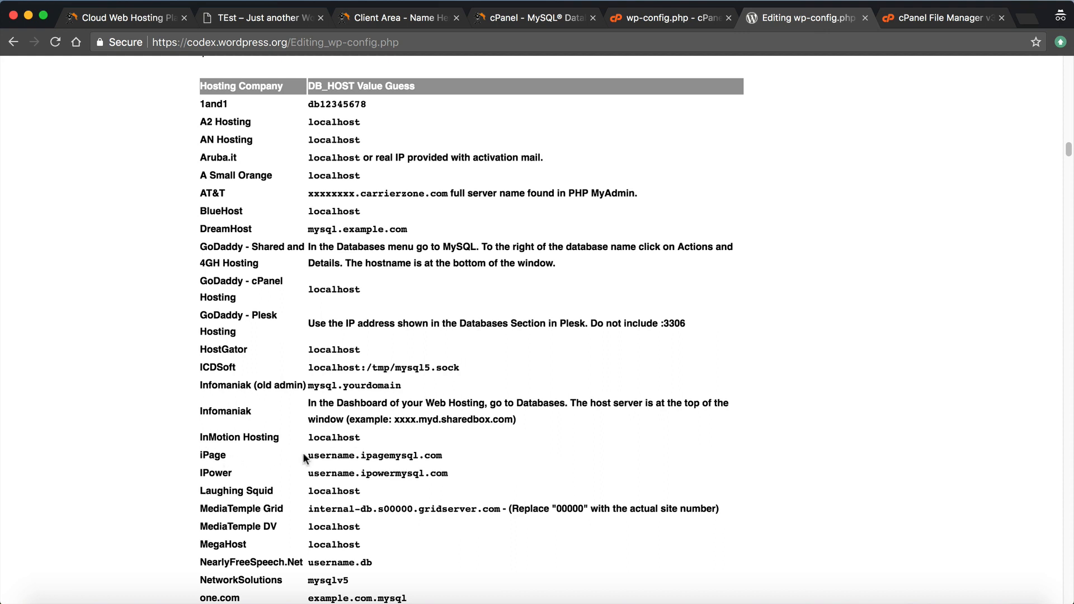
- Examine the DB_HOST values for iPage, IPower and MediaTemple Grid, and read through the remaining hosting companies
{"action": "left_click_drag", "start_coordinate": [308, 456], "coordinate": [445, 458]}
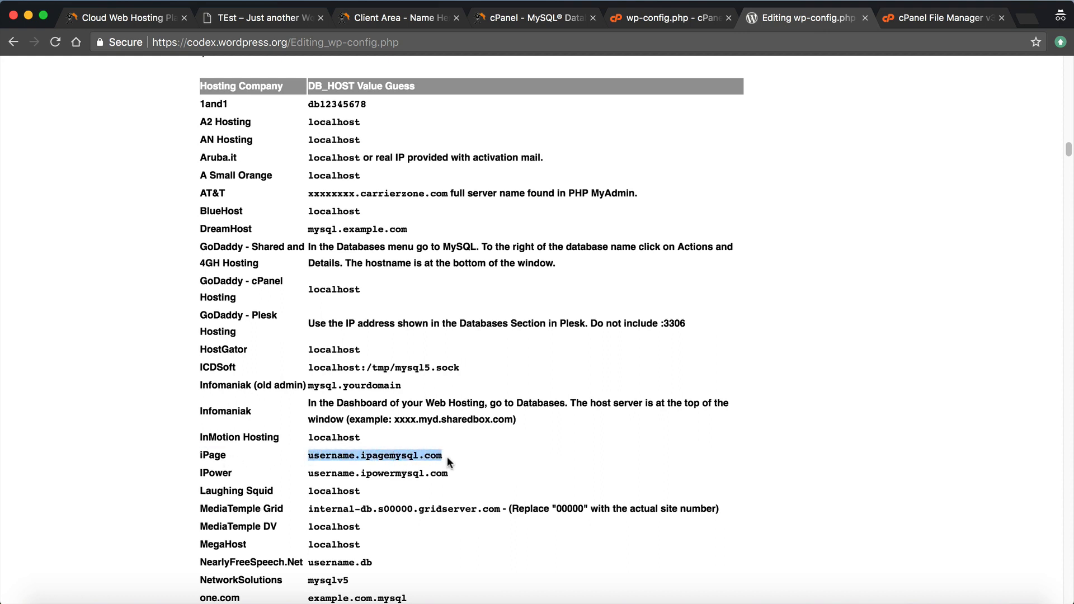
{"action": "left_click_drag", "start_coordinate": [308, 474], "coordinate": [424, 485]}
{"action": "scroll", "coordinate": [422, 484], "scroll_direction": "down", "scroll_amount": 2}
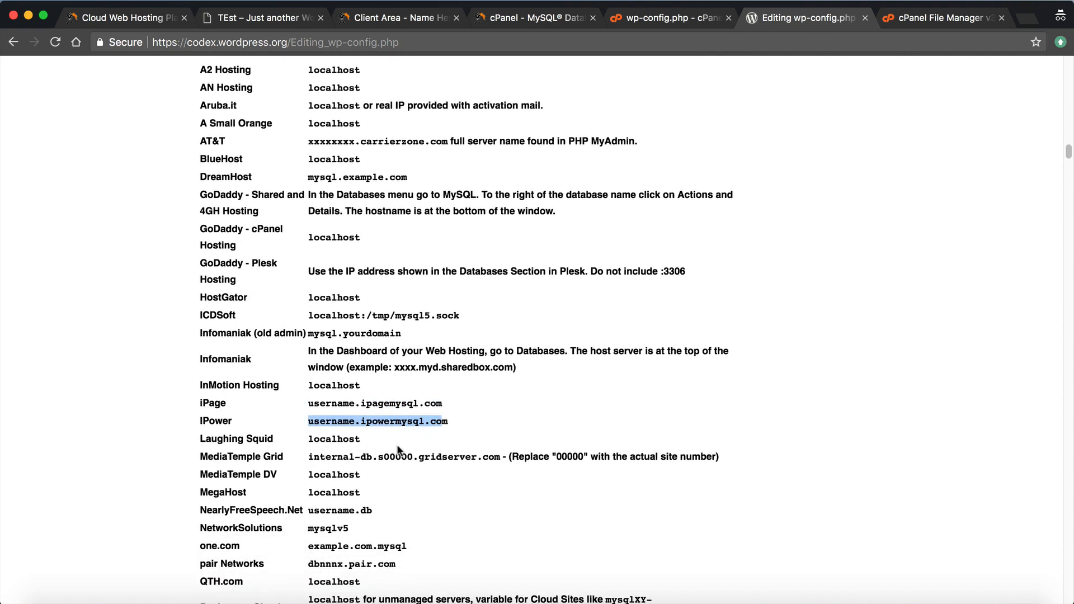
{"action": "triple_click", "coordinate": [400, 456]}
{"action": "left_click", "coordinate": [405, 491]}
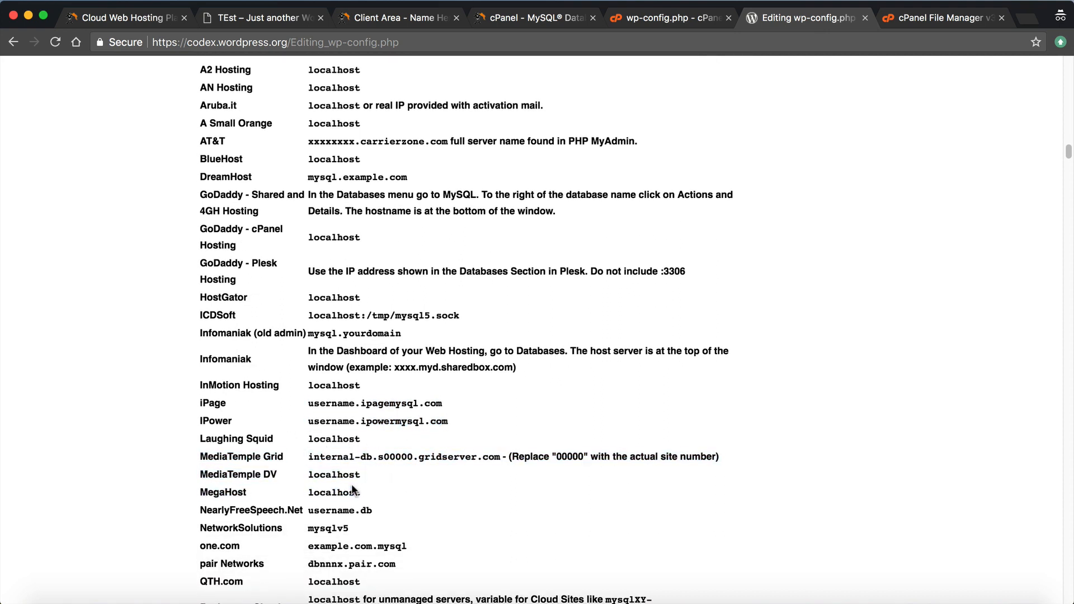
{"action": "scroll", "coordinate": [351, 484], "scroll_direction": "down", "scroll_amount": 4}
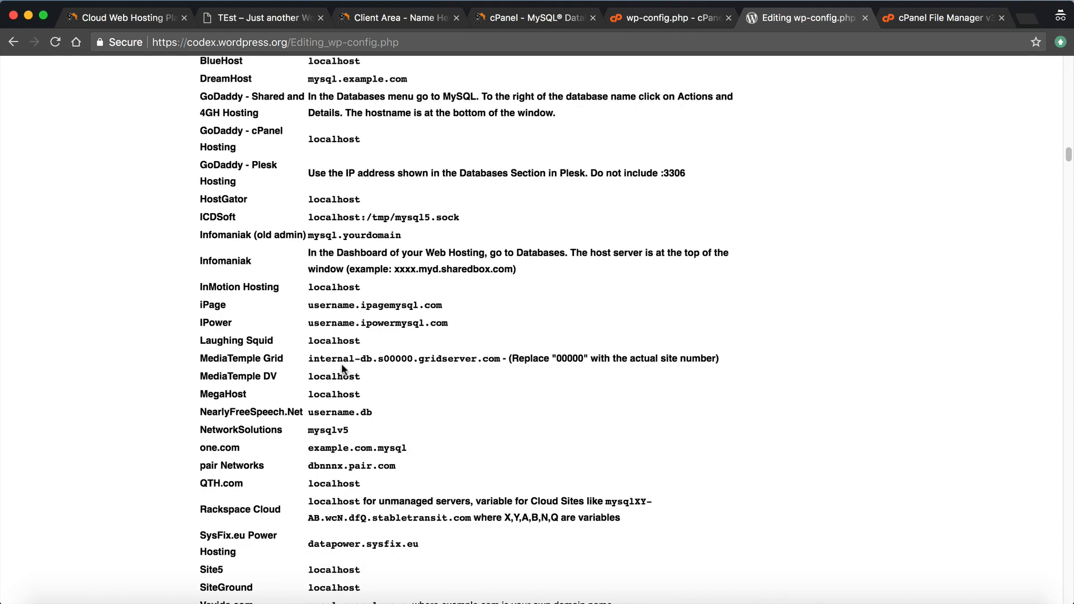
{"action": "scroll", "coordinate": [307, 368], "scroll_direction": "down", "scroll_amount": 3}
{"action": "scroll", "coordinate": [306, 368], "scroll_direction": "down", "scroll_amount": 10}
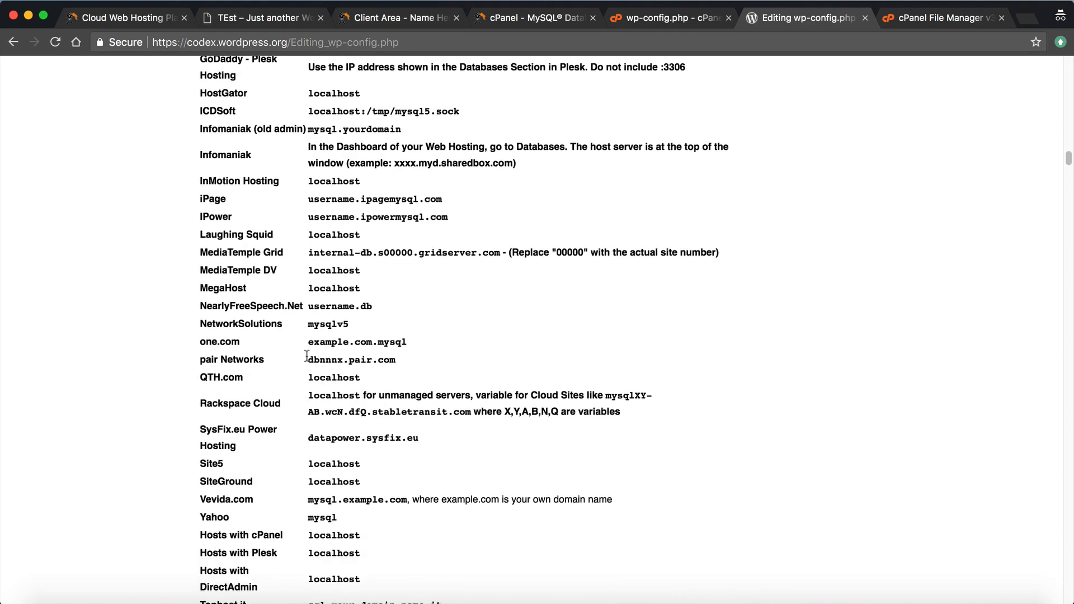
- Review the Codex instructions for setting the database name, user, password and host
{"action": "scroll", "coordinate": [322, 343], "scroll_direction": "up", "scroll_amount": 15}
{"action": "scroll", "coordinate": [322, 343], "scroll_direction": "up", "scroll_amount": 20}
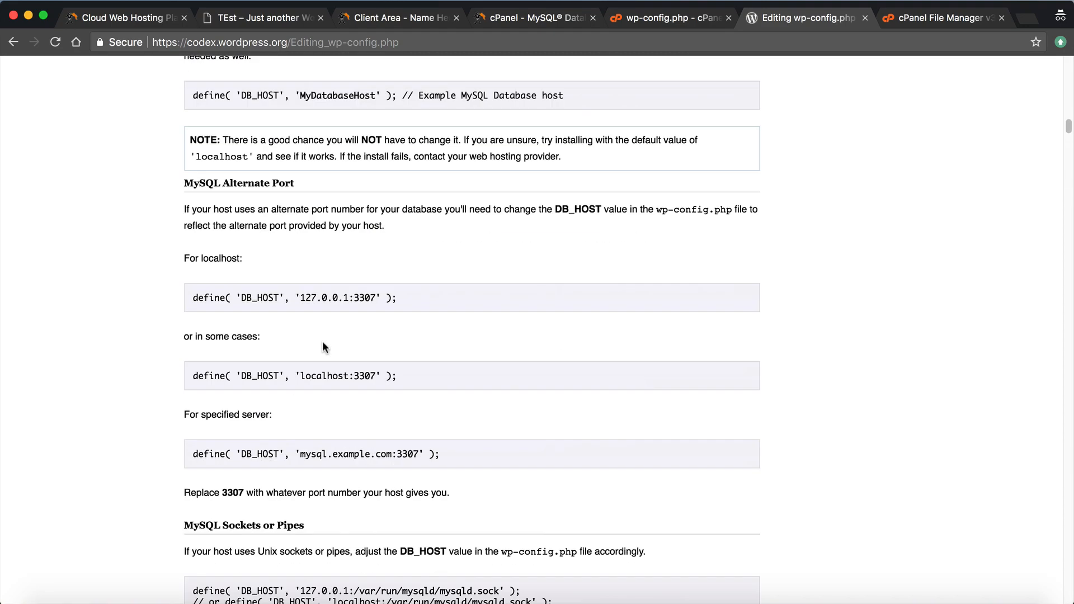
{"action": "scroll", "coordinate": [307, 351], "scroll_direction": "down", "scroll_amount": 16}
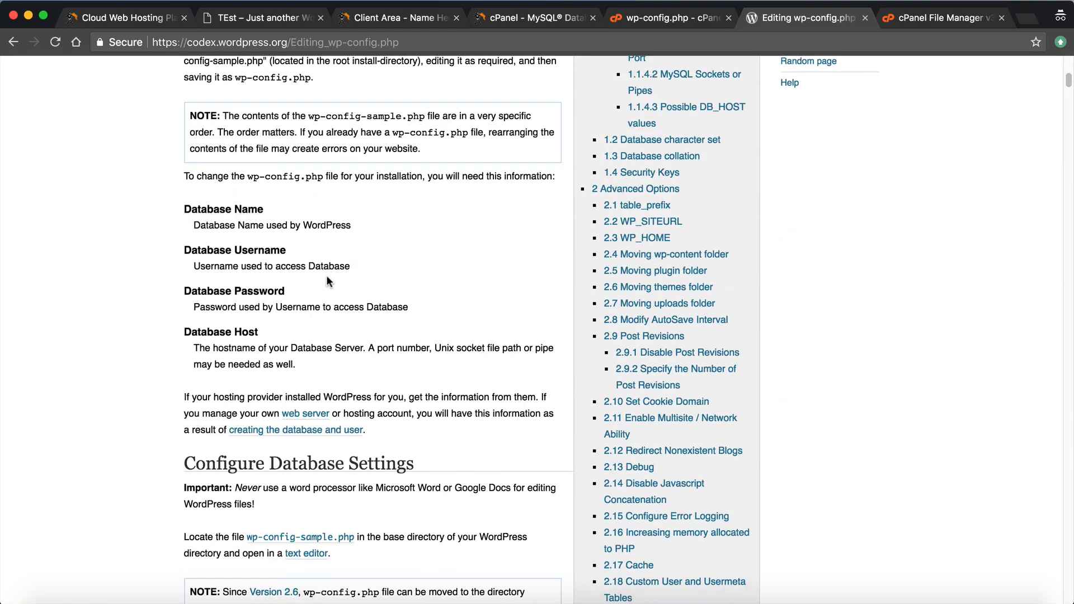
{"action": "scroll", "coordinate": [333, 309], "scroll_direction": "down", "scroll_amount": 20}
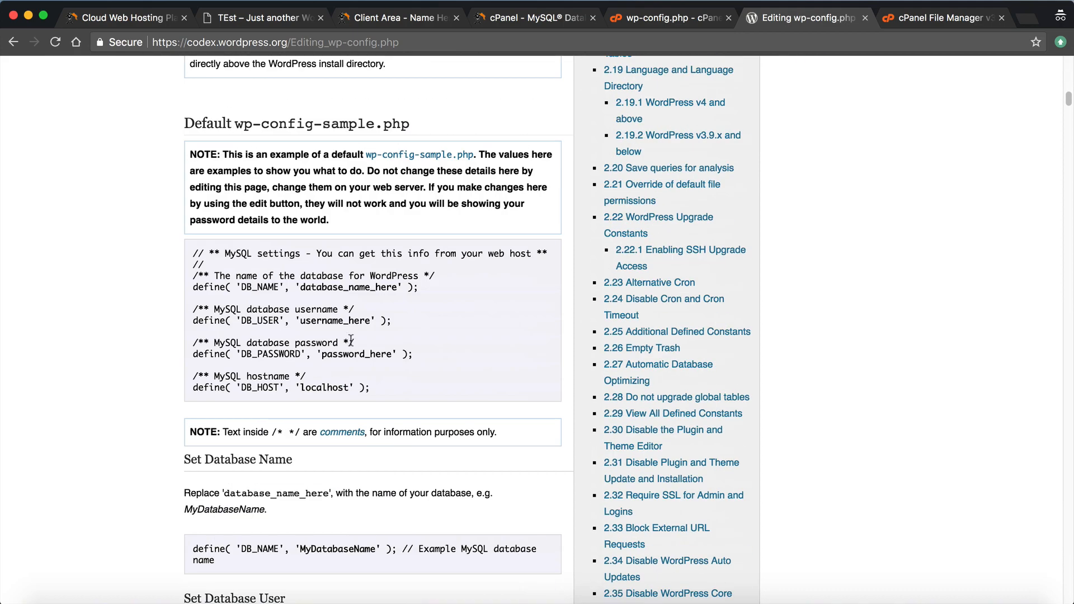
{"action": "scroll", "coordinate": [351, 337], "scroll_direction": "down", "scroll_amount": 6}
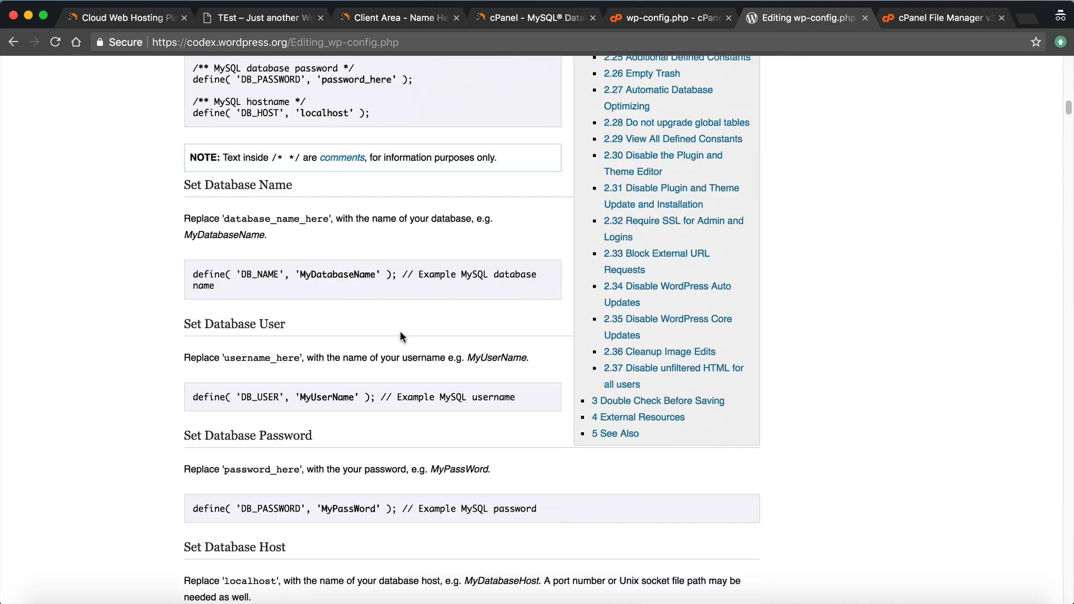
{"action": "scroll", "coordinate": [400, 336], "scroll_direction": "up", "scroll_amount": 17}
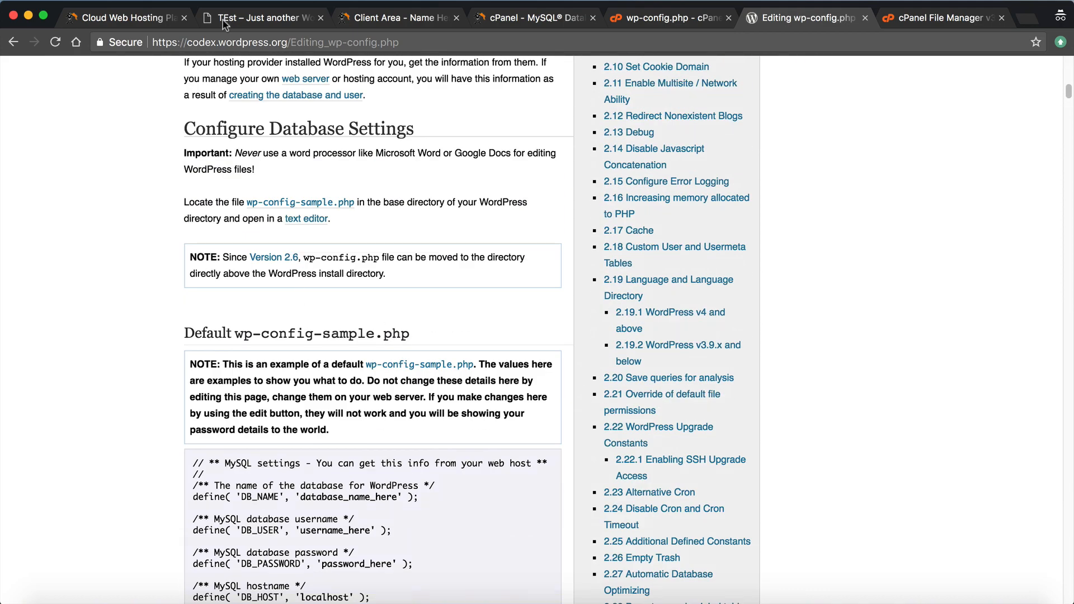
- Check the keydiets.com home page and return to the Create New Database section of cPanel's MySQL Databases page
{"action": "left_click", "coordinate": [223, 22]}
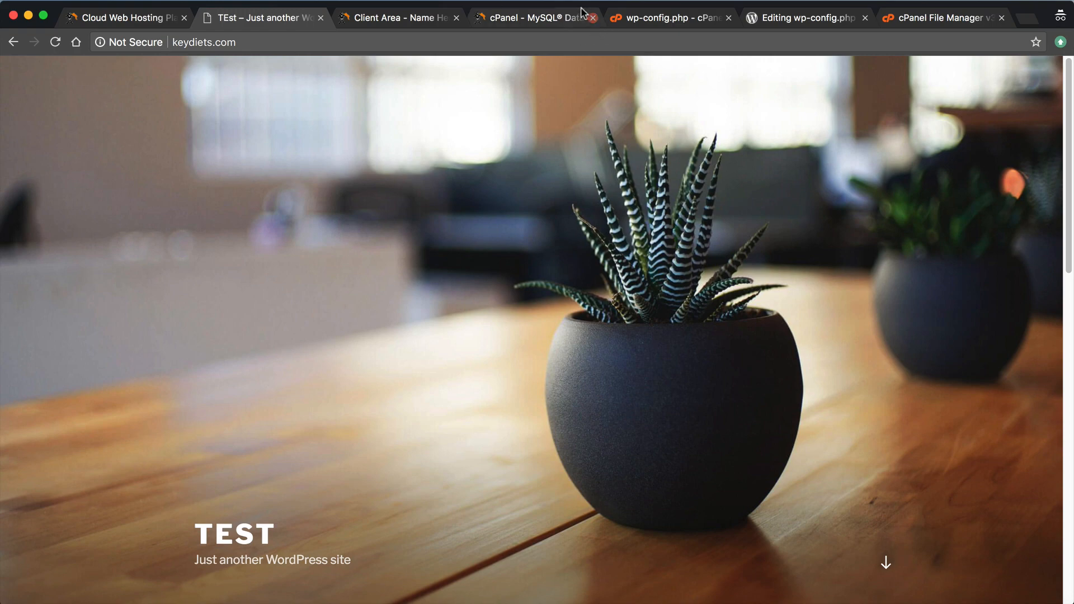
{"action": "left_click", "coordinate": [554, 18]}
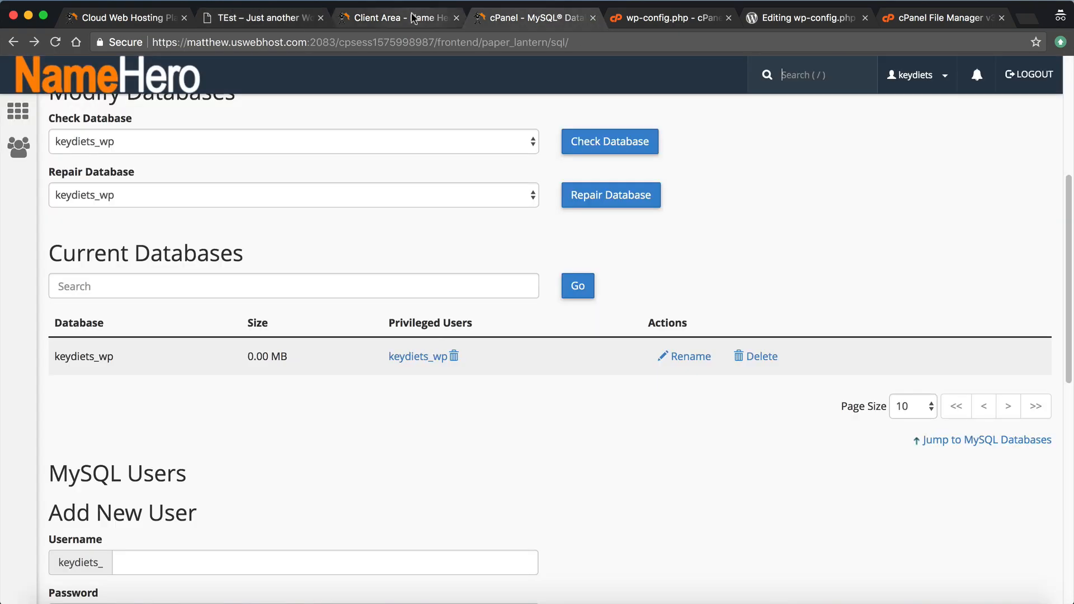
{"action": "left_click", "coordinate": [414, 18]}
{"action": "left_click", "coordinate": [518, 18]}
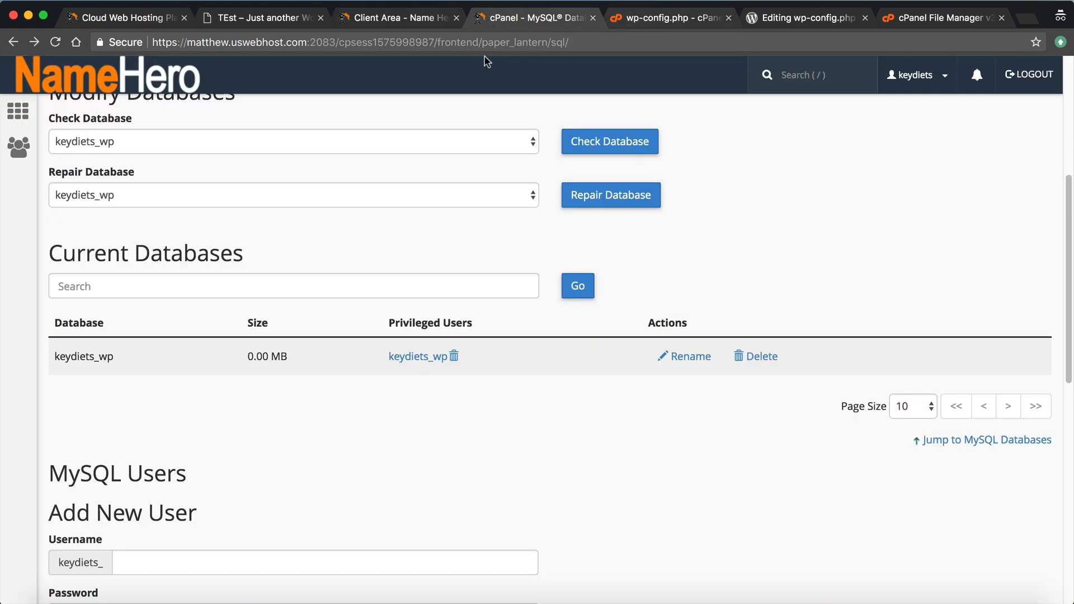
{"action": "scroll", "coordinate": [246, 254], "scroll_direction": "up", "scroll_amount": 5}
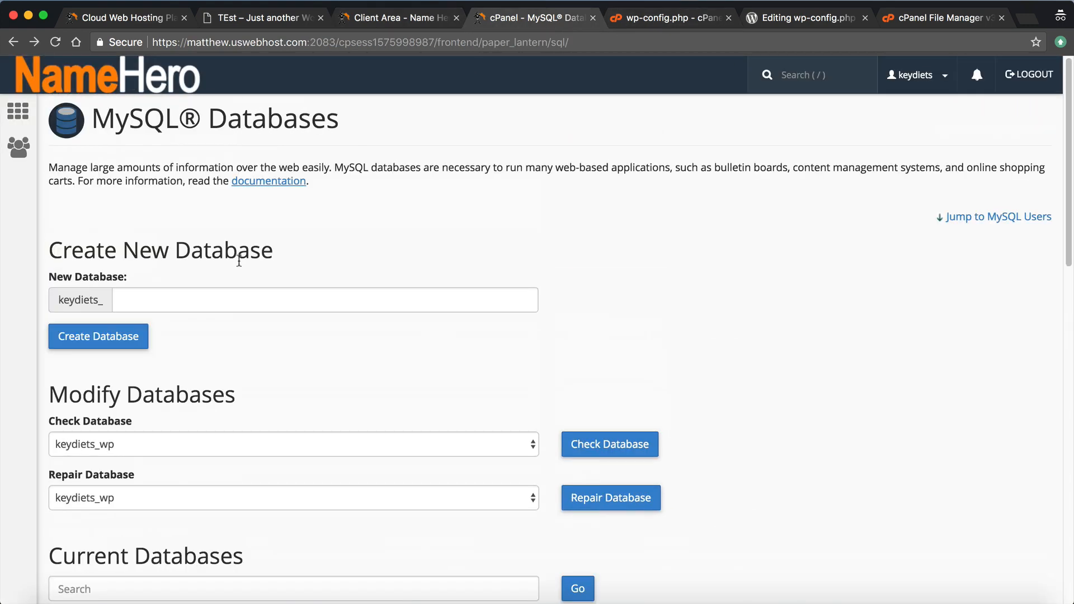